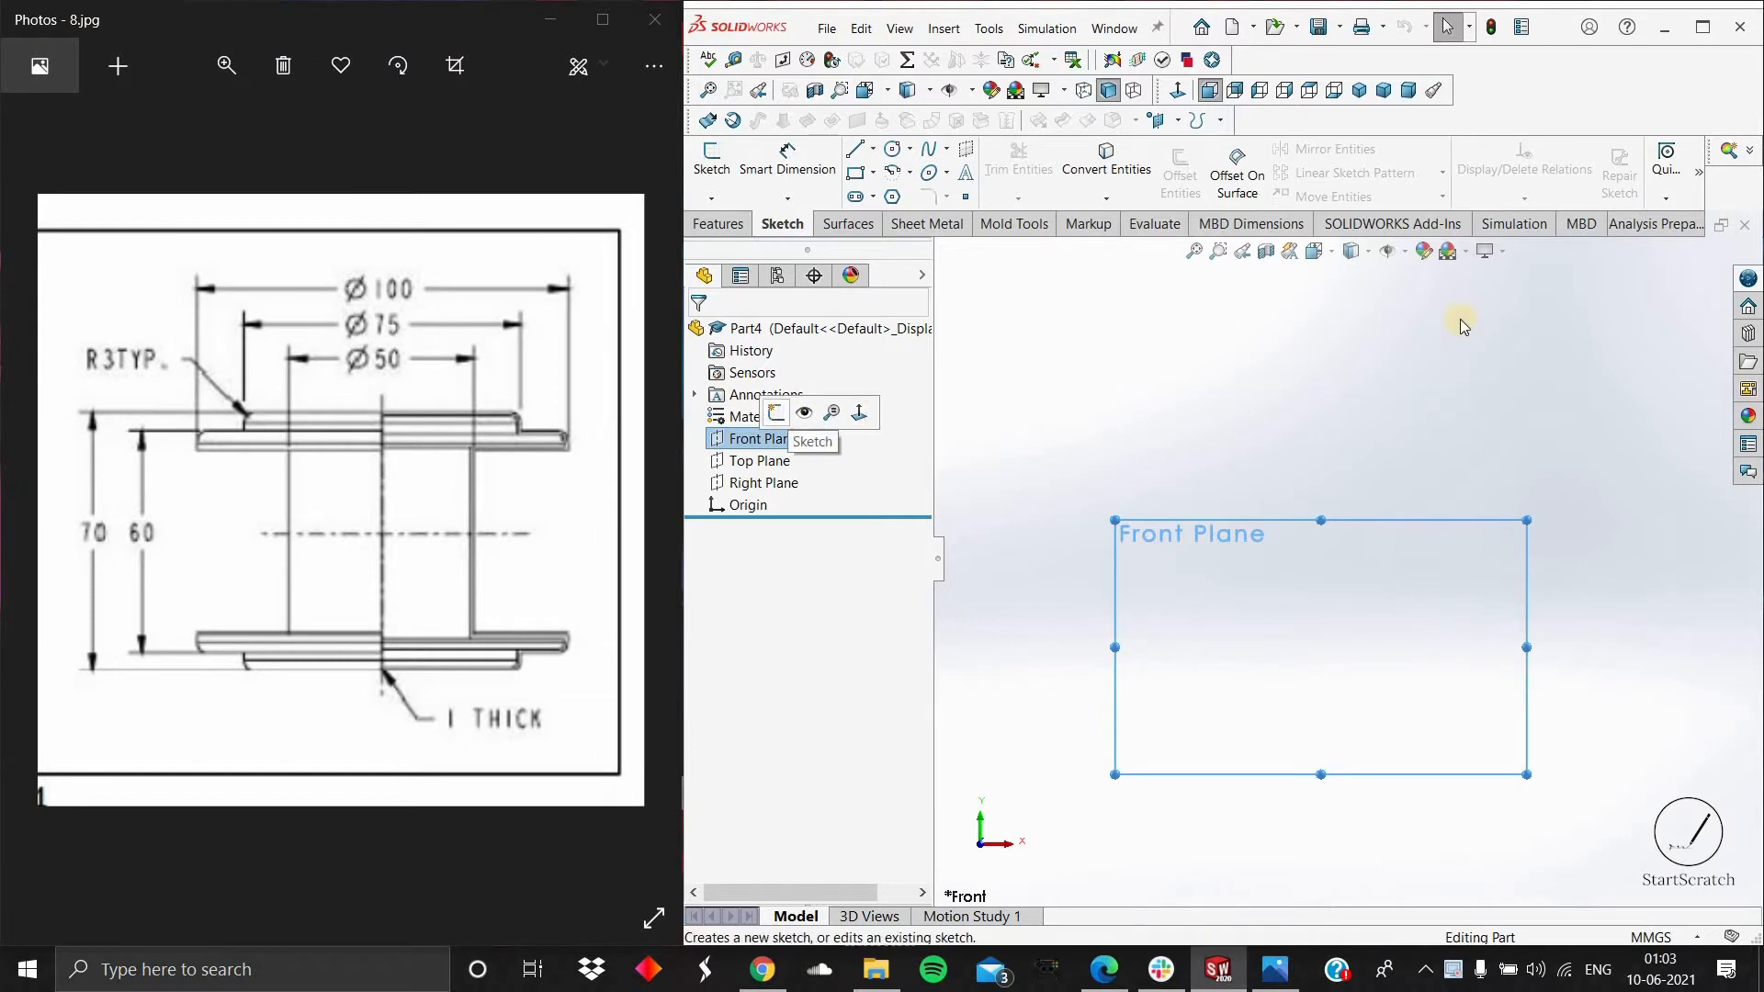
Step: Start a sketch on the Front Plane and draw a horizontal centerline running from the origin in the positive X direction
{"action": "left_click", "coordinate": [779, 414]}
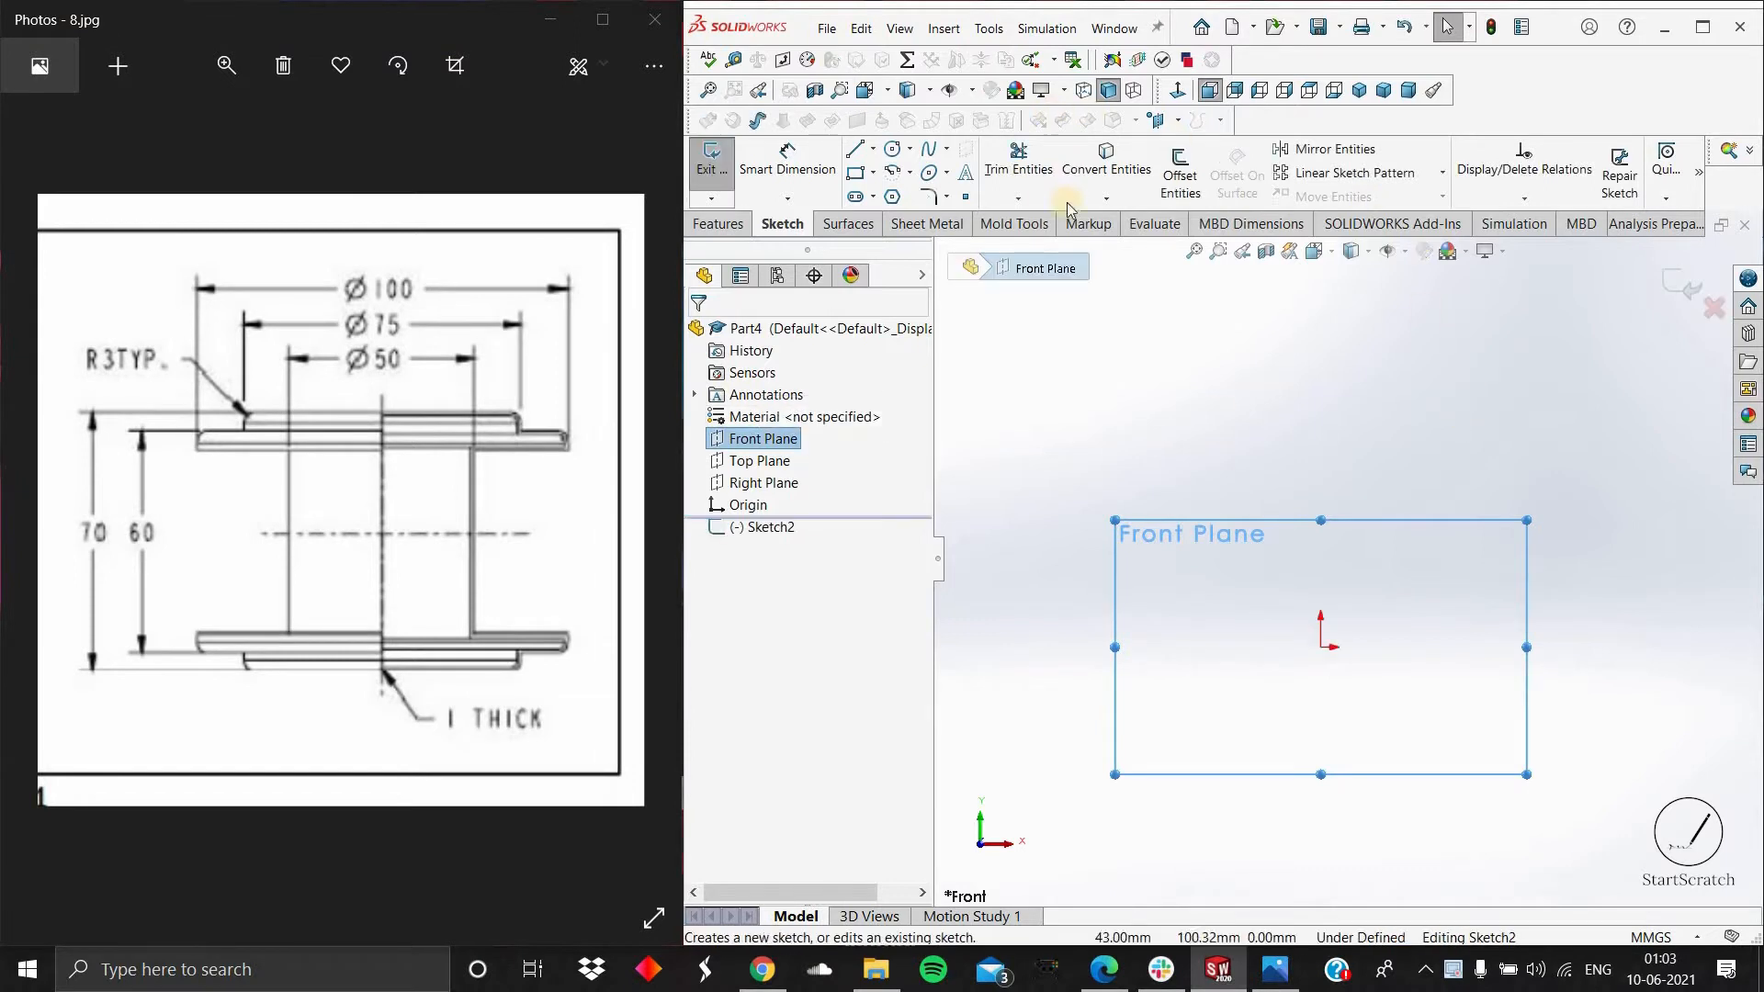
{"action": "left_click", "coordinate": [857, 159]}
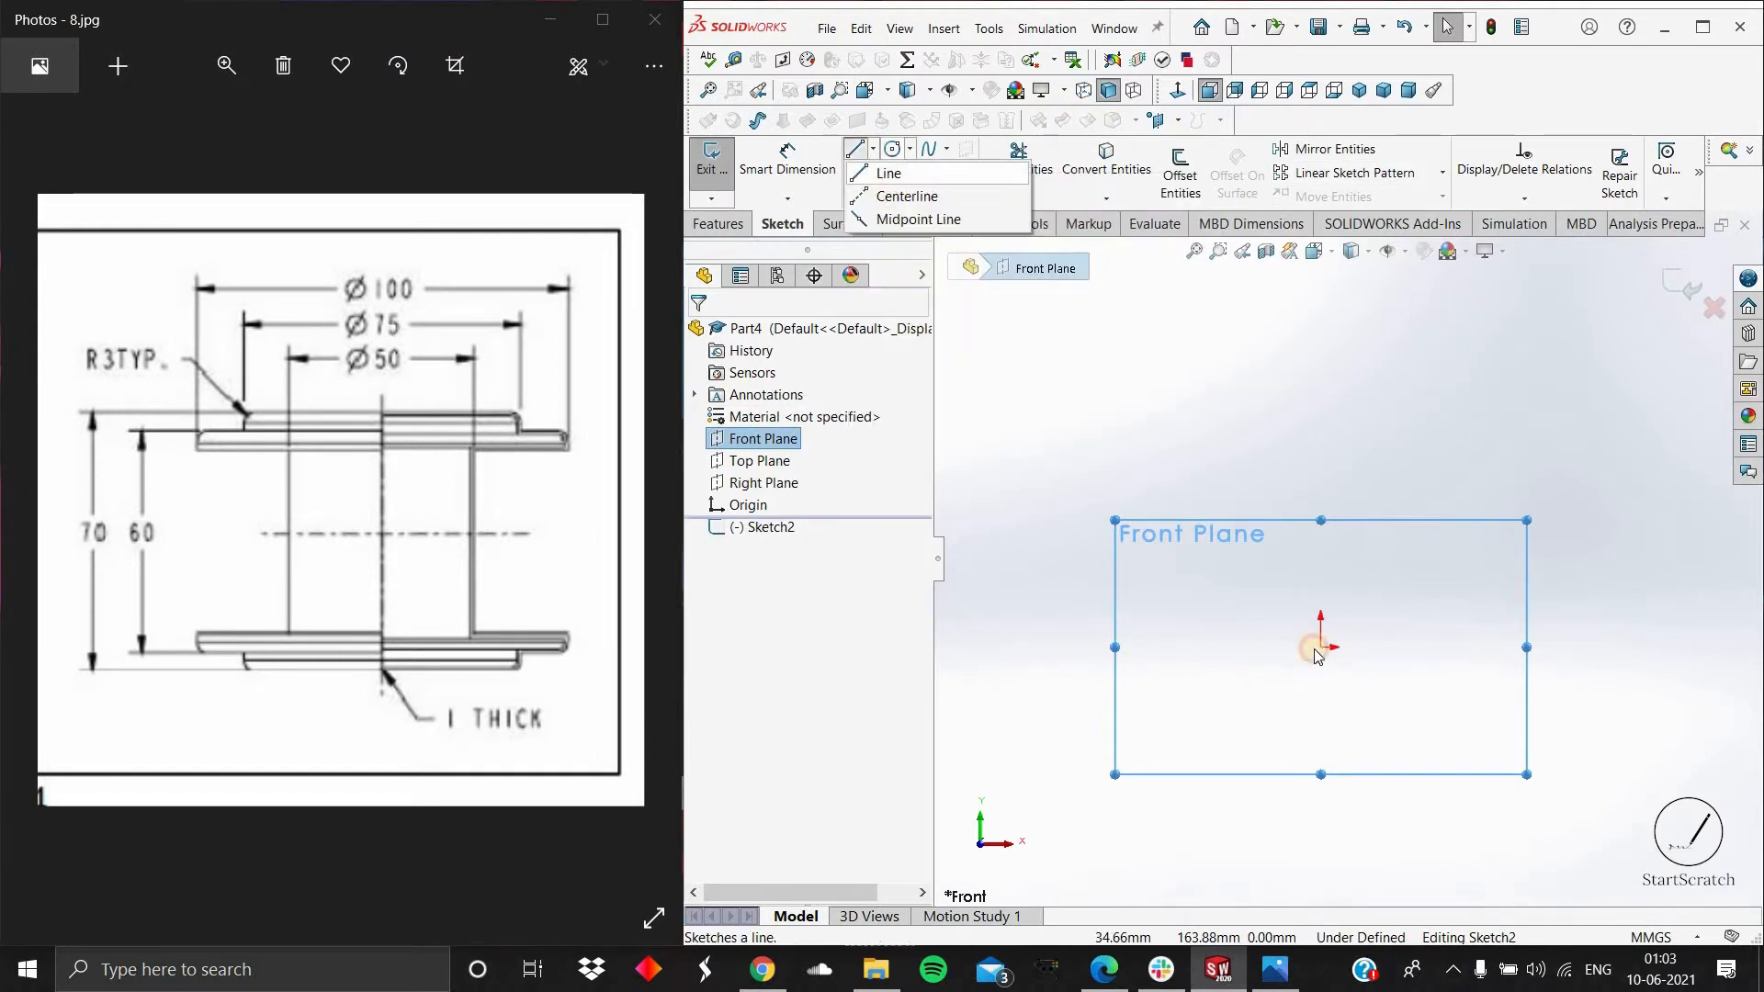
{"action": "left_click", "coordinate": [1325, 647]}
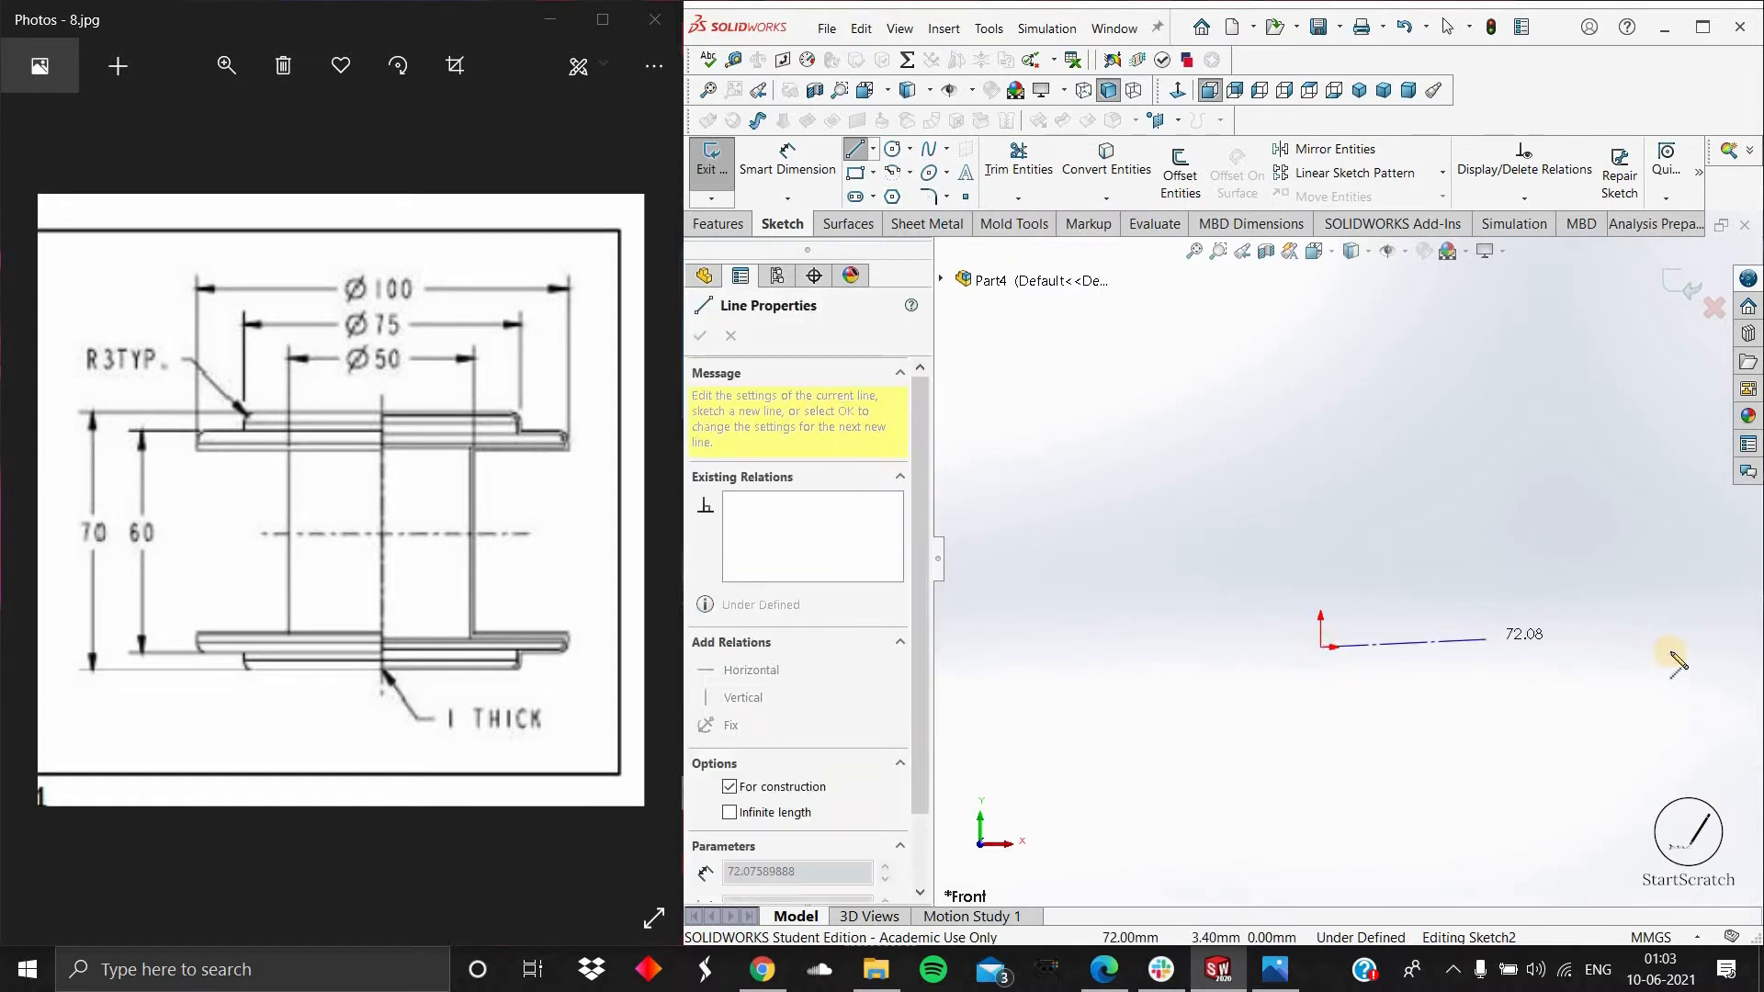
{"action": "left_click", "coordinate": [1674, 647]}
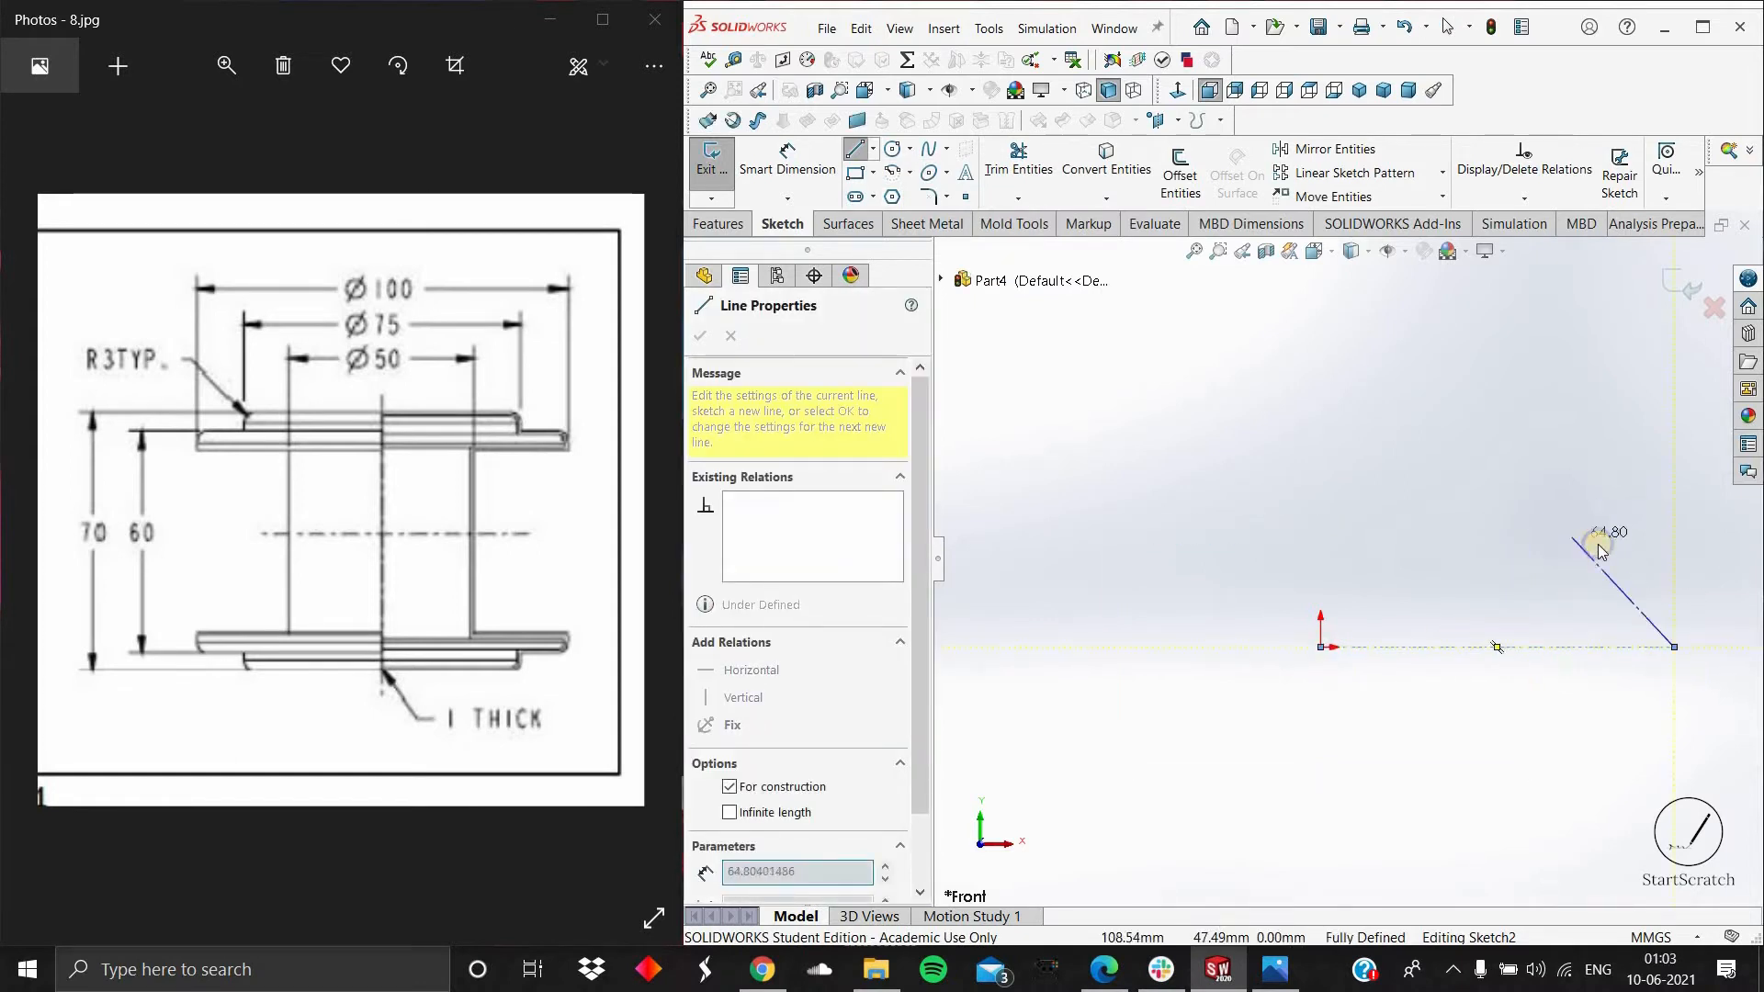
{"action": "right_click", "coordinate": [1570, 542]}
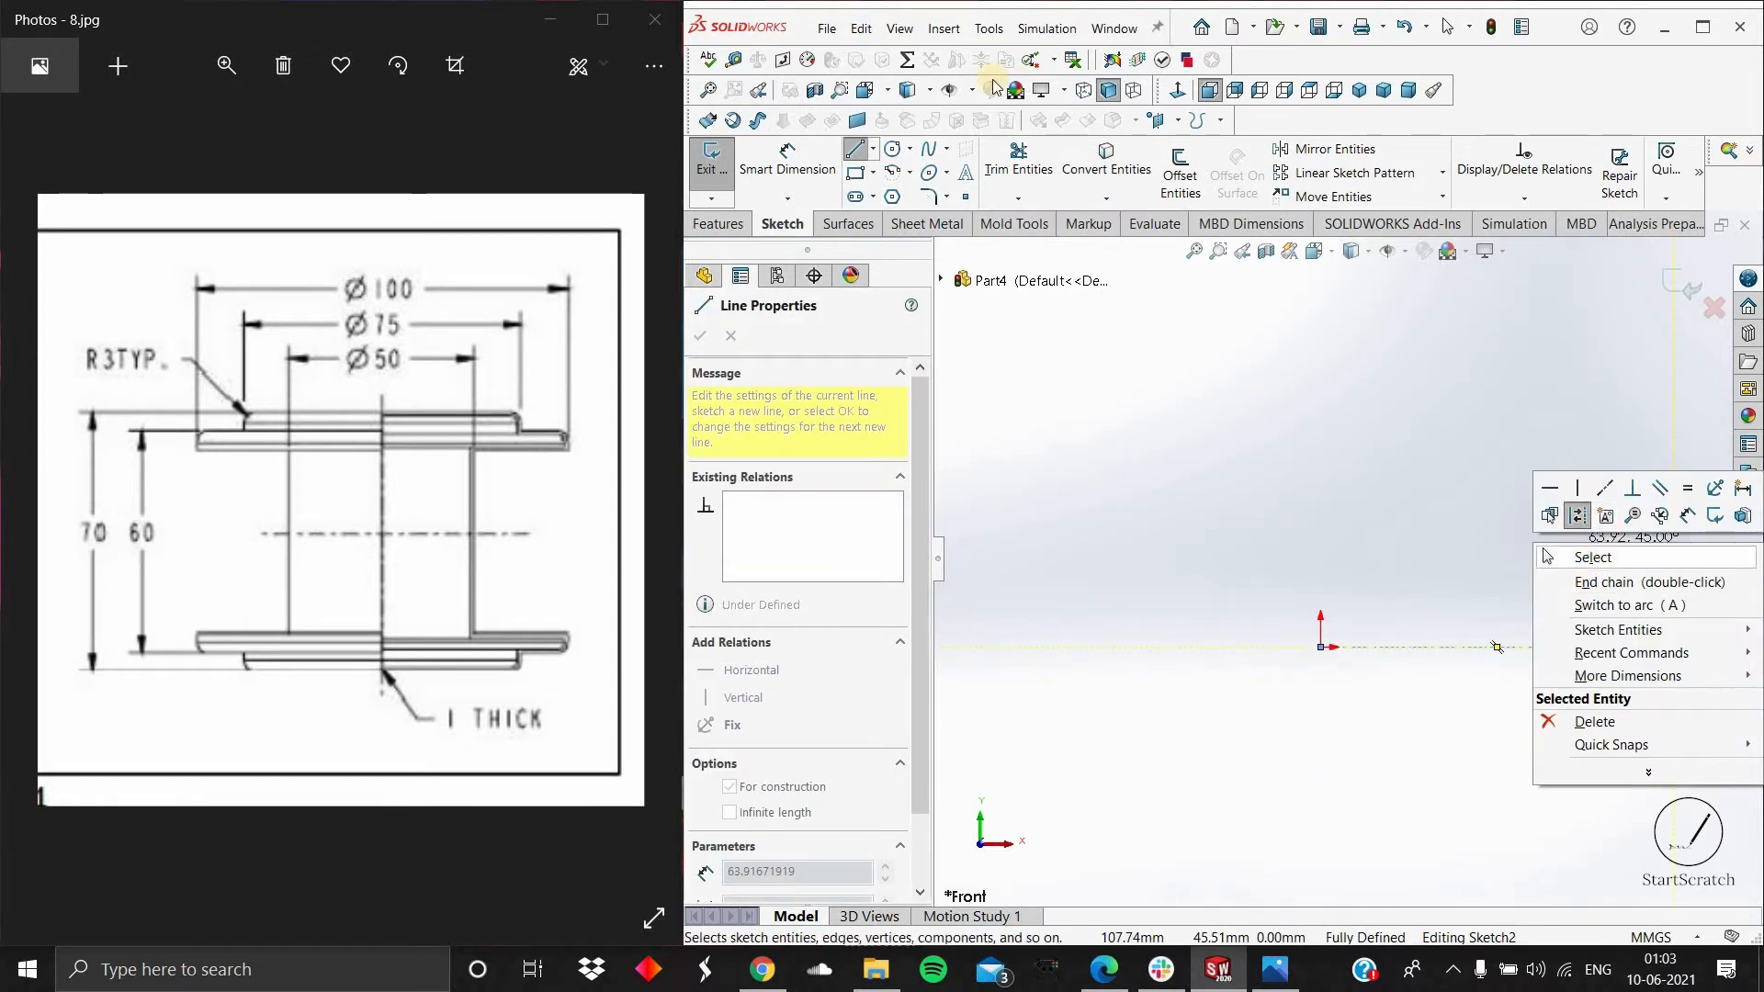
Step: Draw a vertical centerline about 178 mm long upward from the origin
{"action": "left_click", "coordinate": [855, 153]}
{"action": "left_click", "coordinate": [854, 153]}
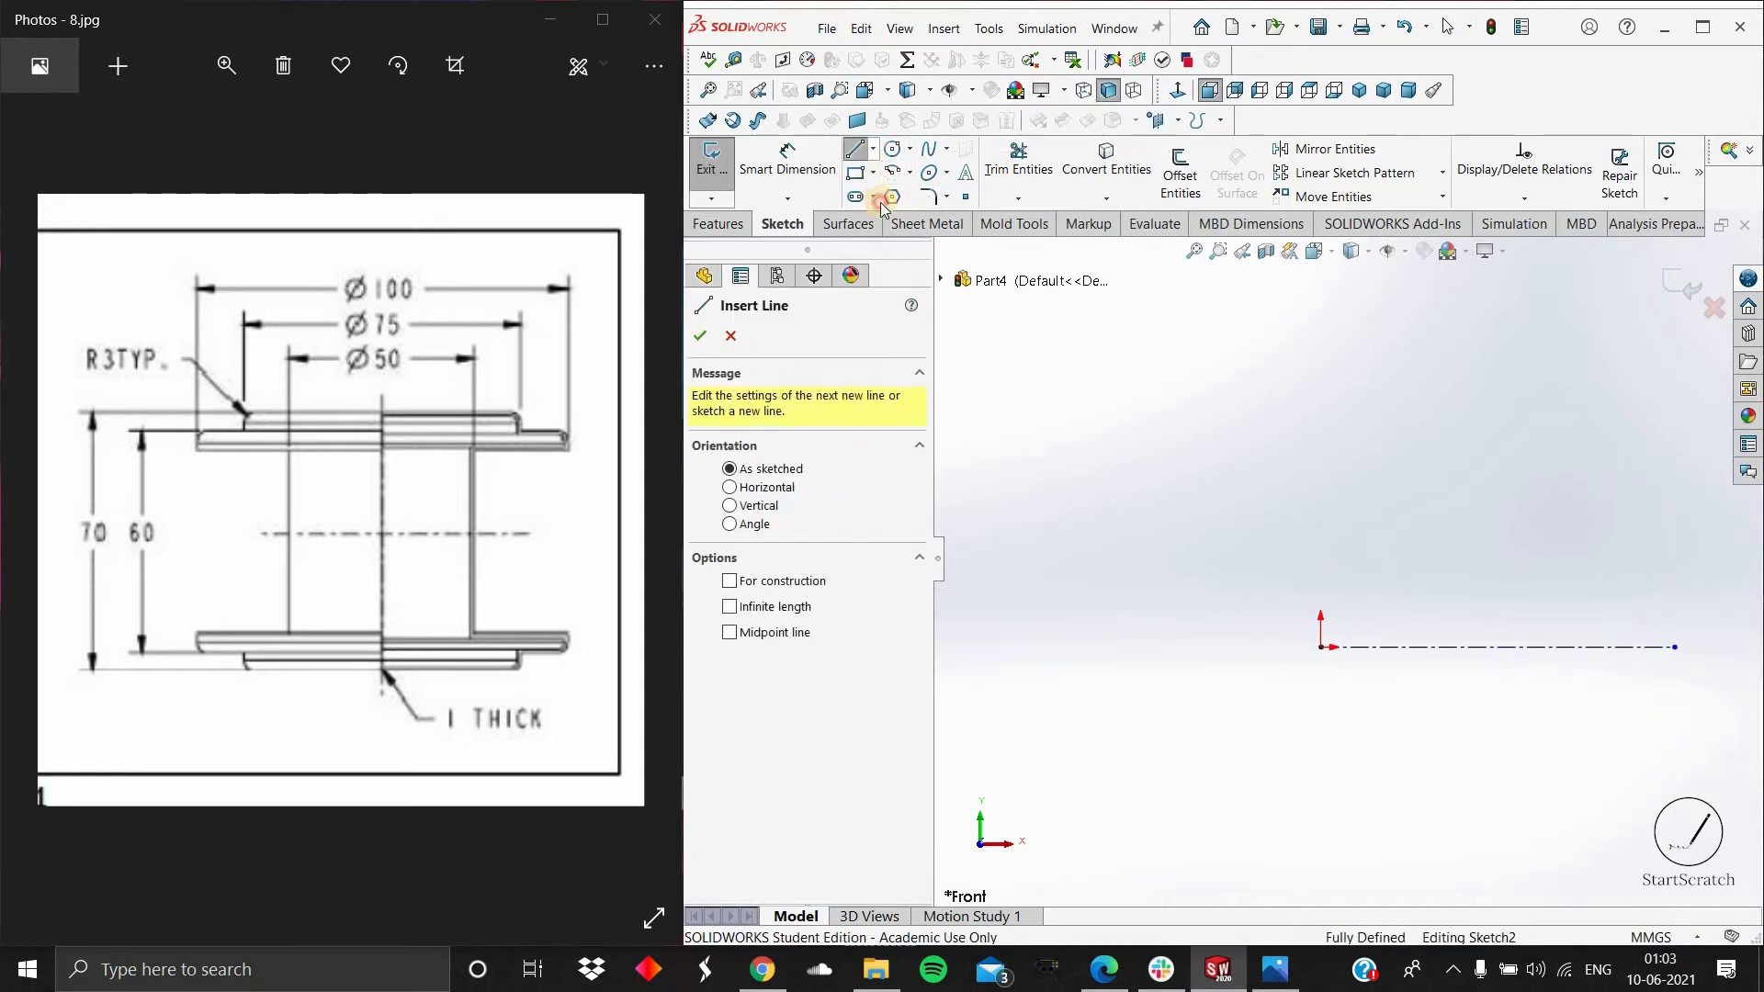
{"action": "left_click", "coordinate": [873, 149]}
{"action": "left_click", "coordinate": [1320, 648]}
{"action": "left_click", "coordinate": [1320, 306]}
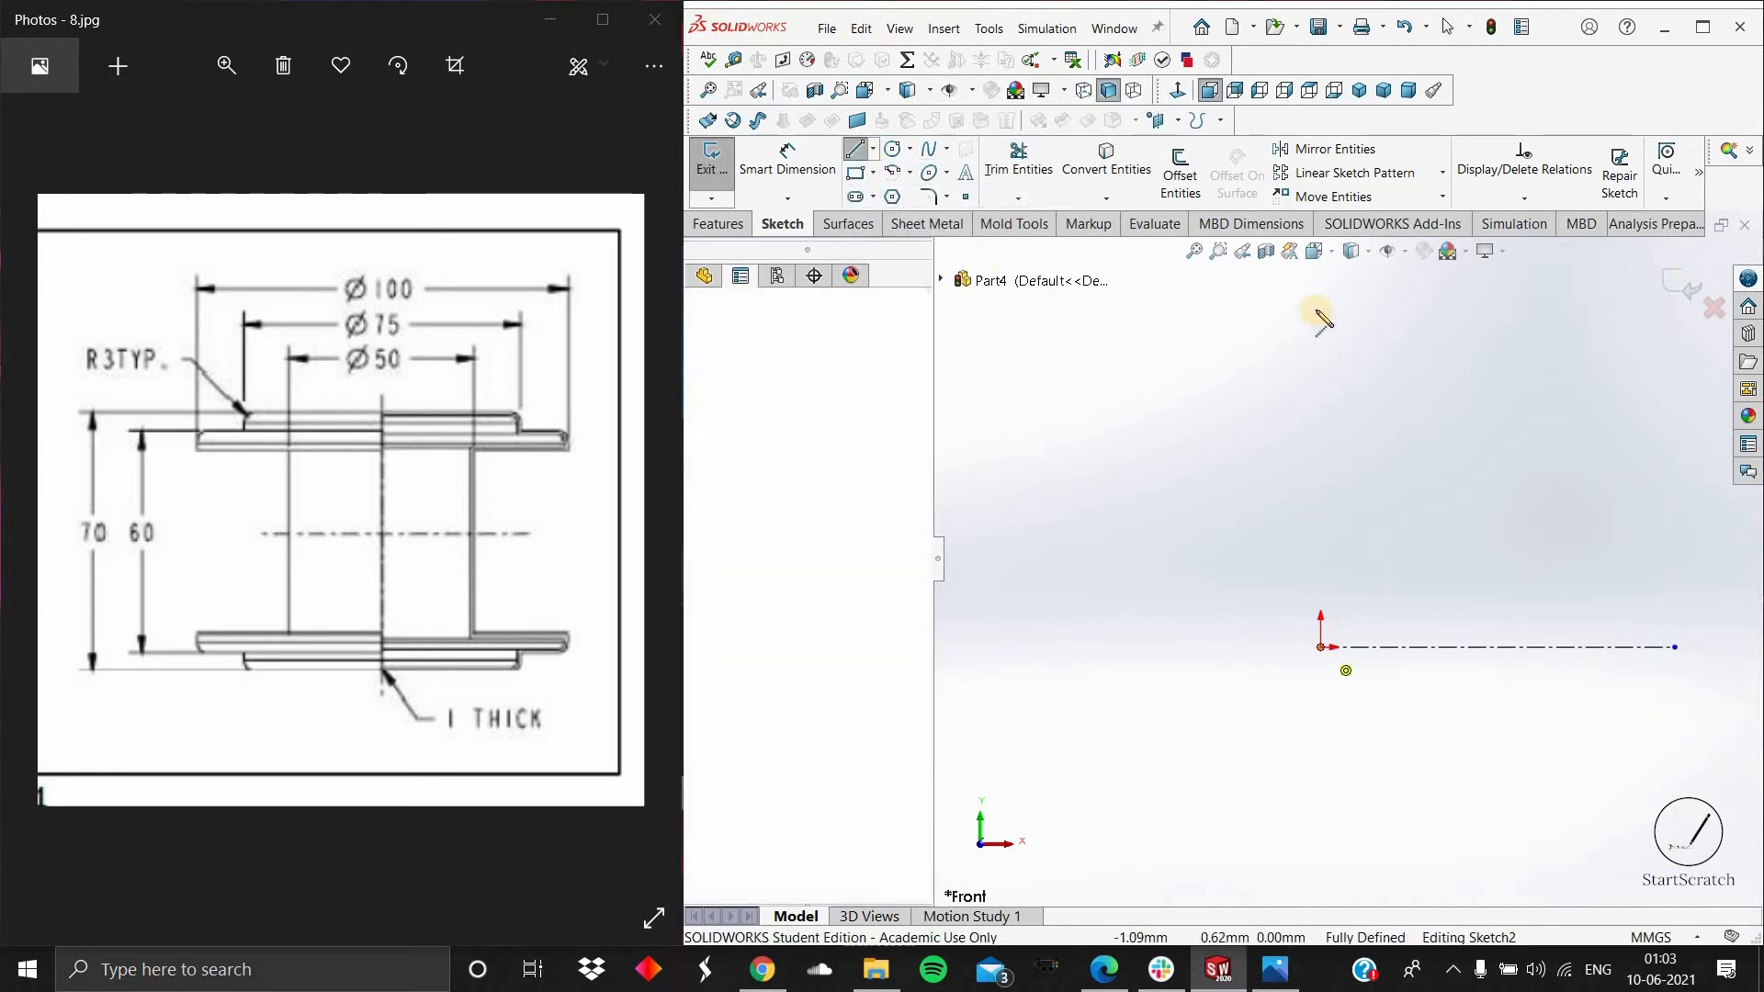
{"action": "key", "text": "Escape"}
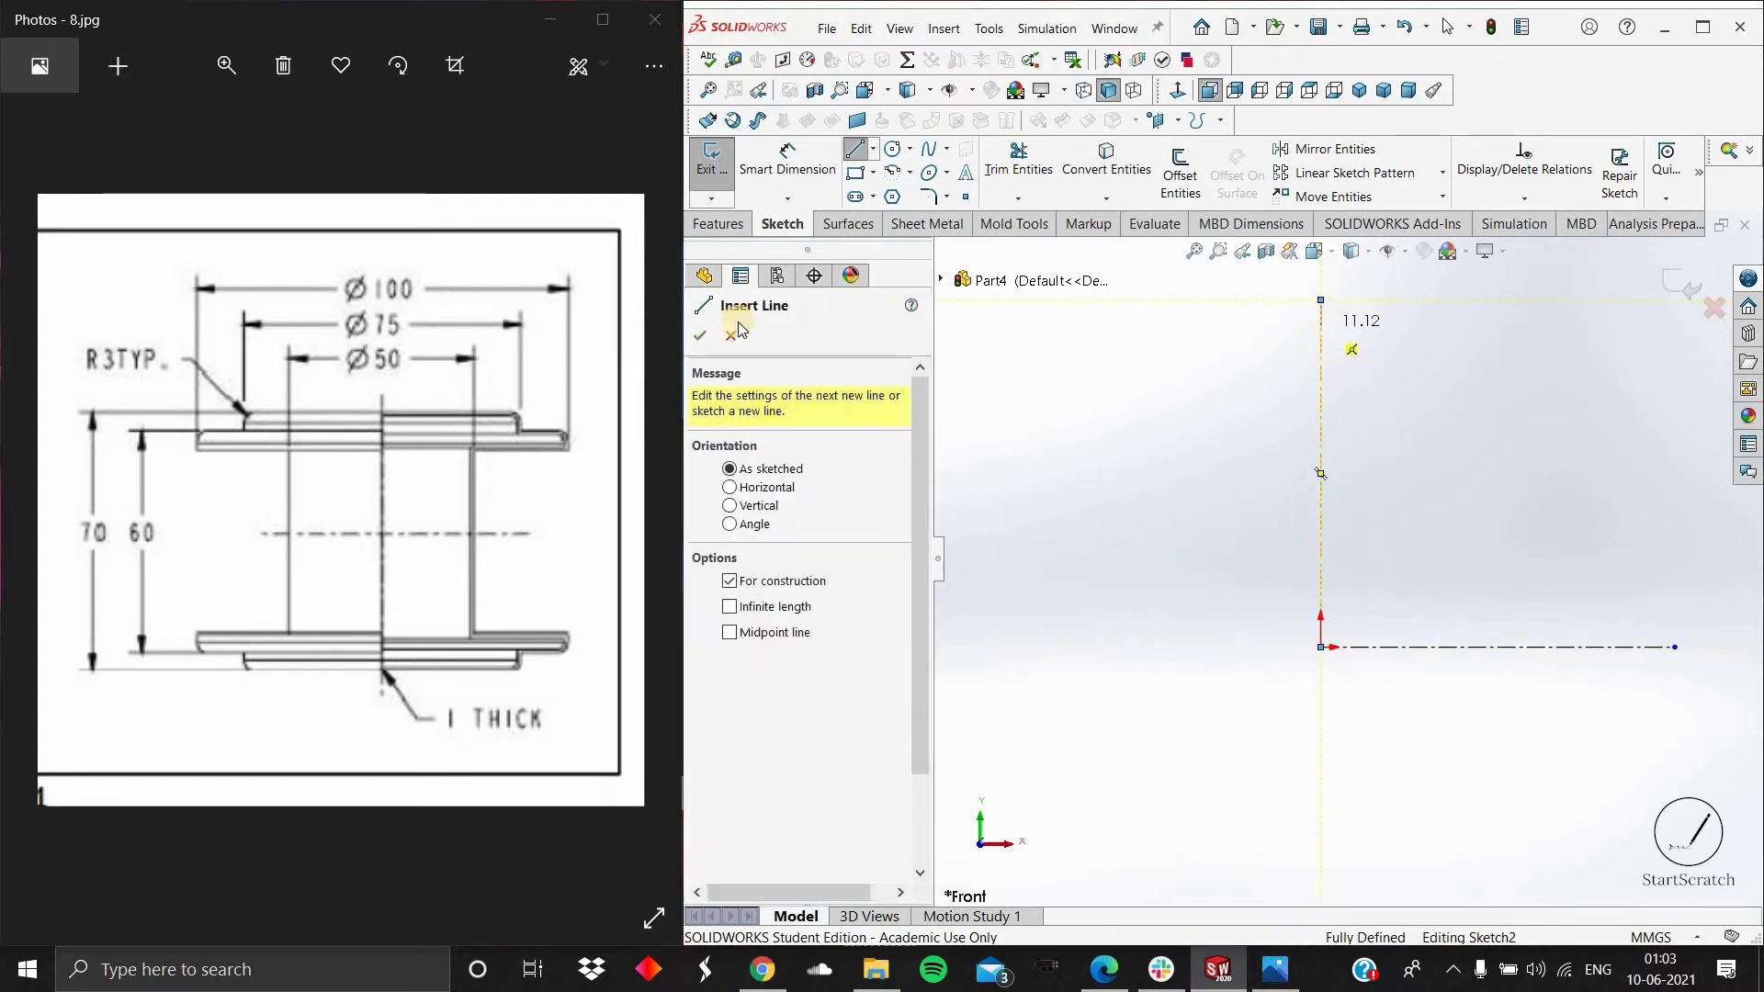
{"action": "key", "text": "Escape"}
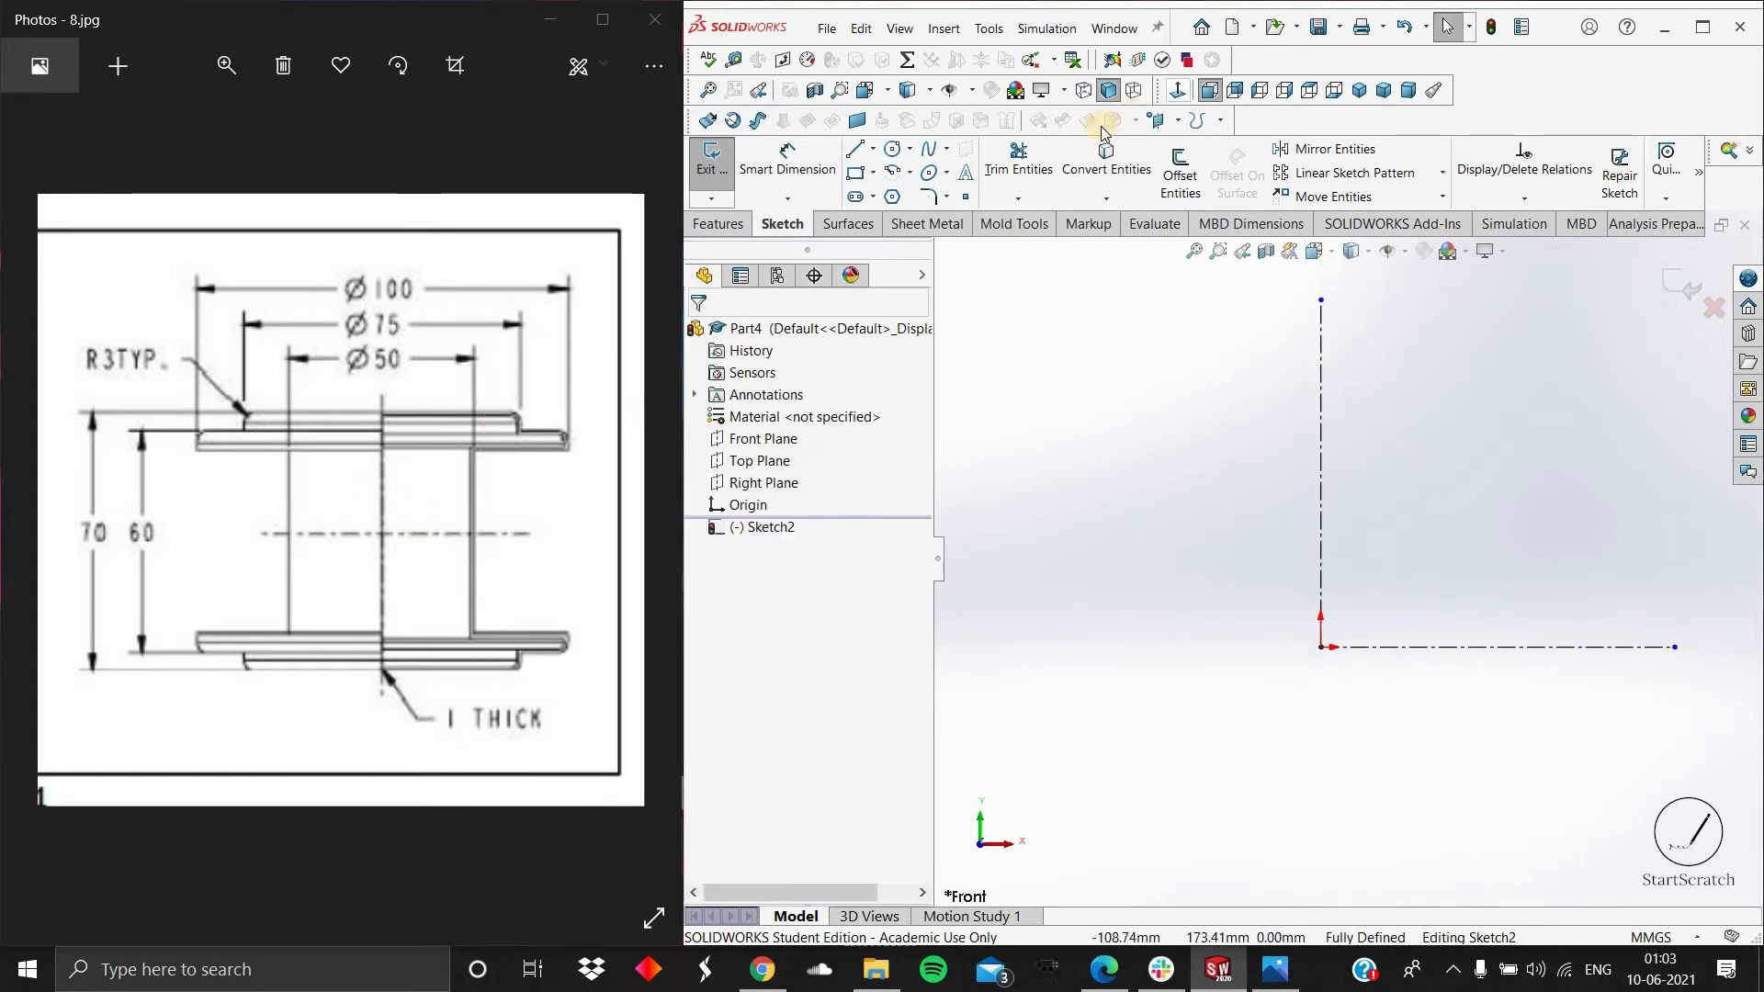
Step: Sketch the stepped half-profile of the spool with connected lines, from the vertical centerline out around the flange and down to the horizontal centerline
{"action": "left_click", "coordinate": [854, 149]}
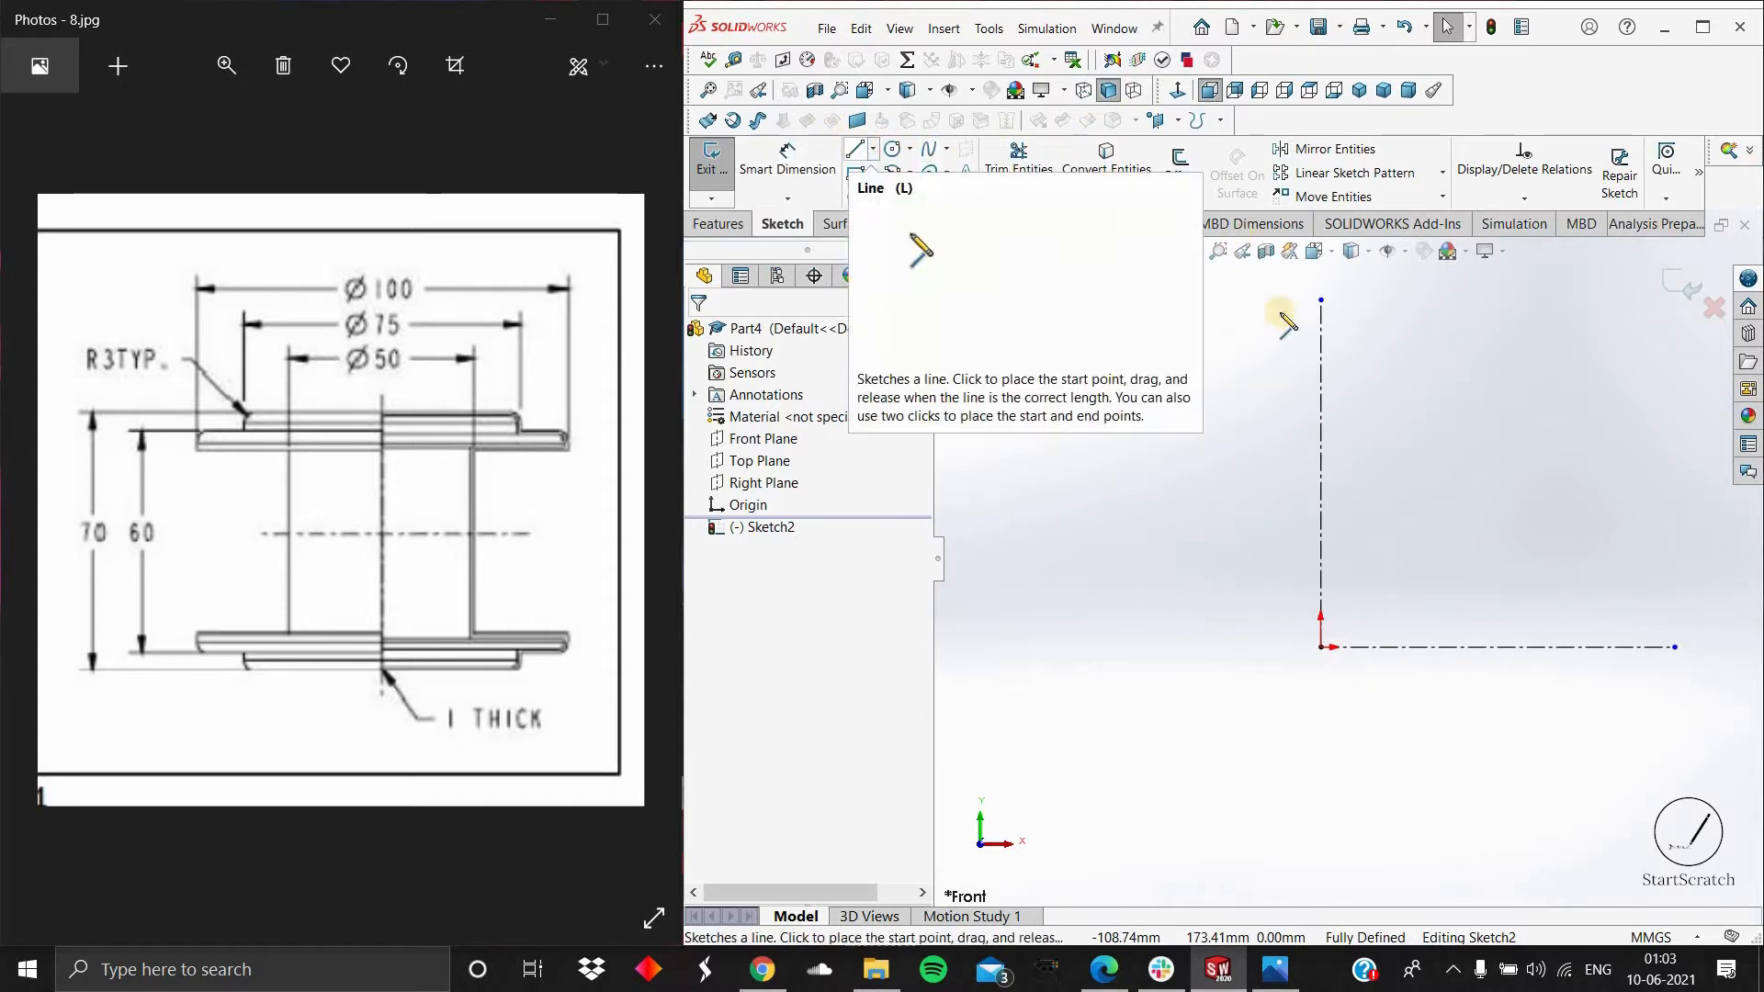
{"action": "left_click", "coordinate": [1321, 427]}
{"action": "left_click", "coordinate": [1450, 427]}
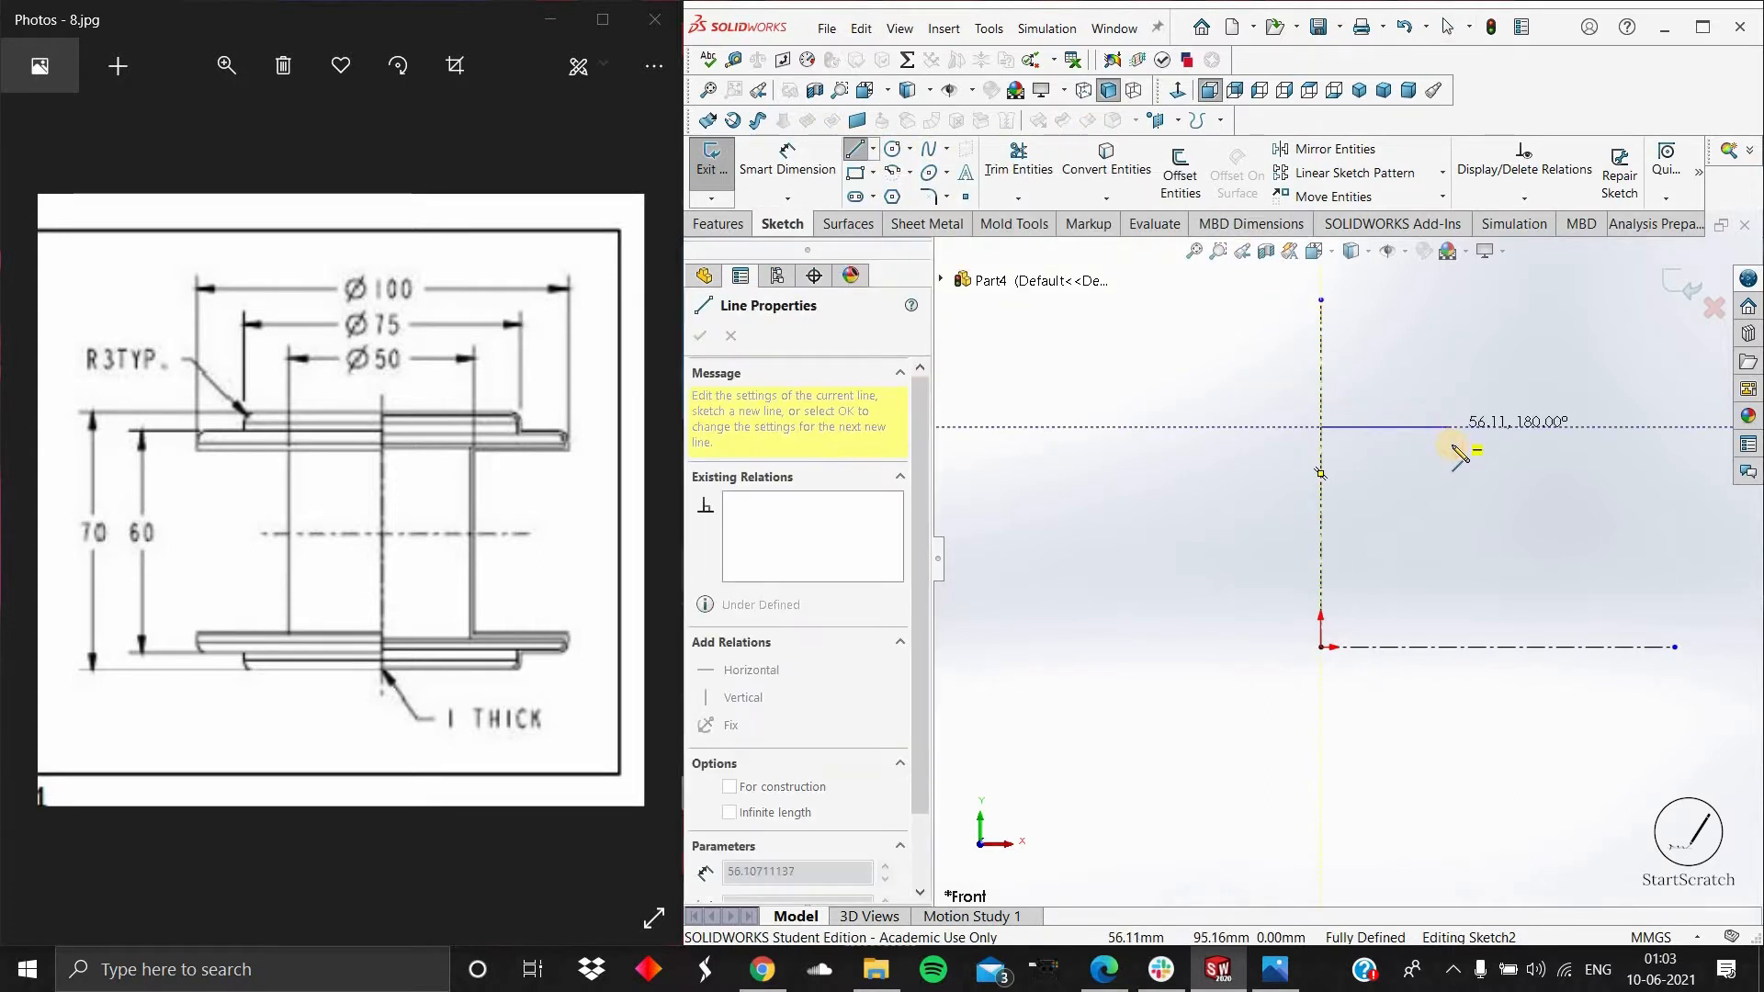
{"action": "left_click", "coordinate": [1451, 445]}
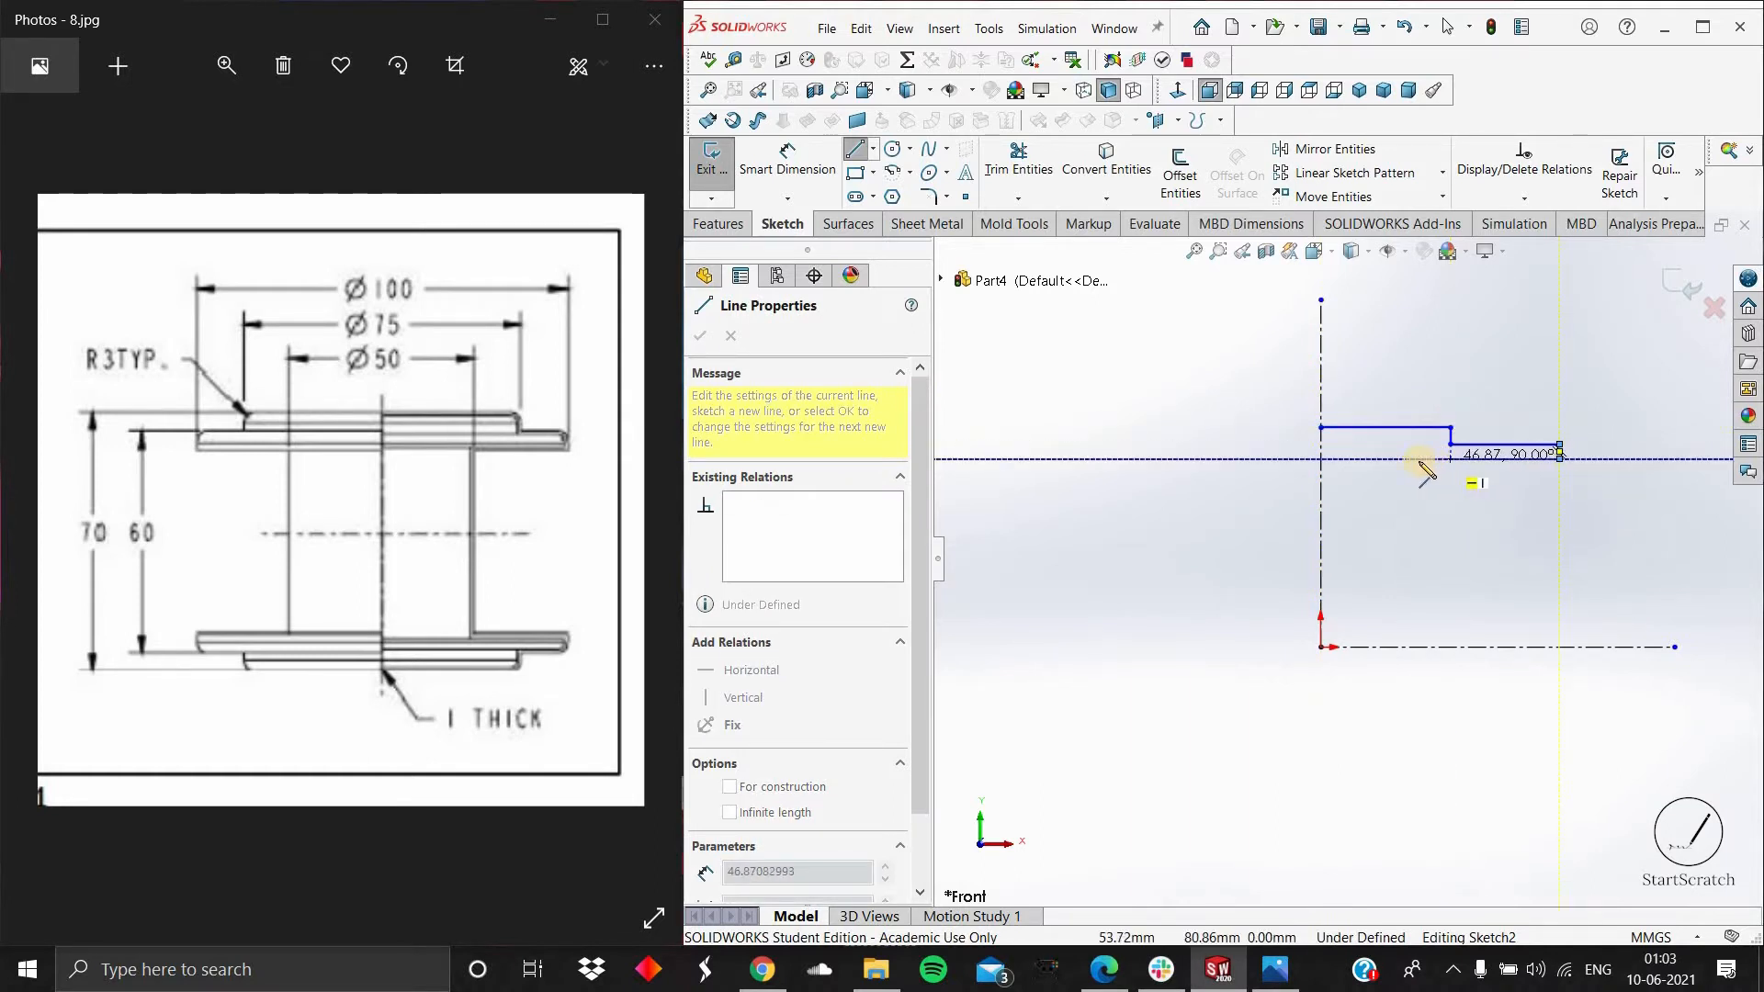
{"action": "left_click", "coordinate": [1419, 459]}
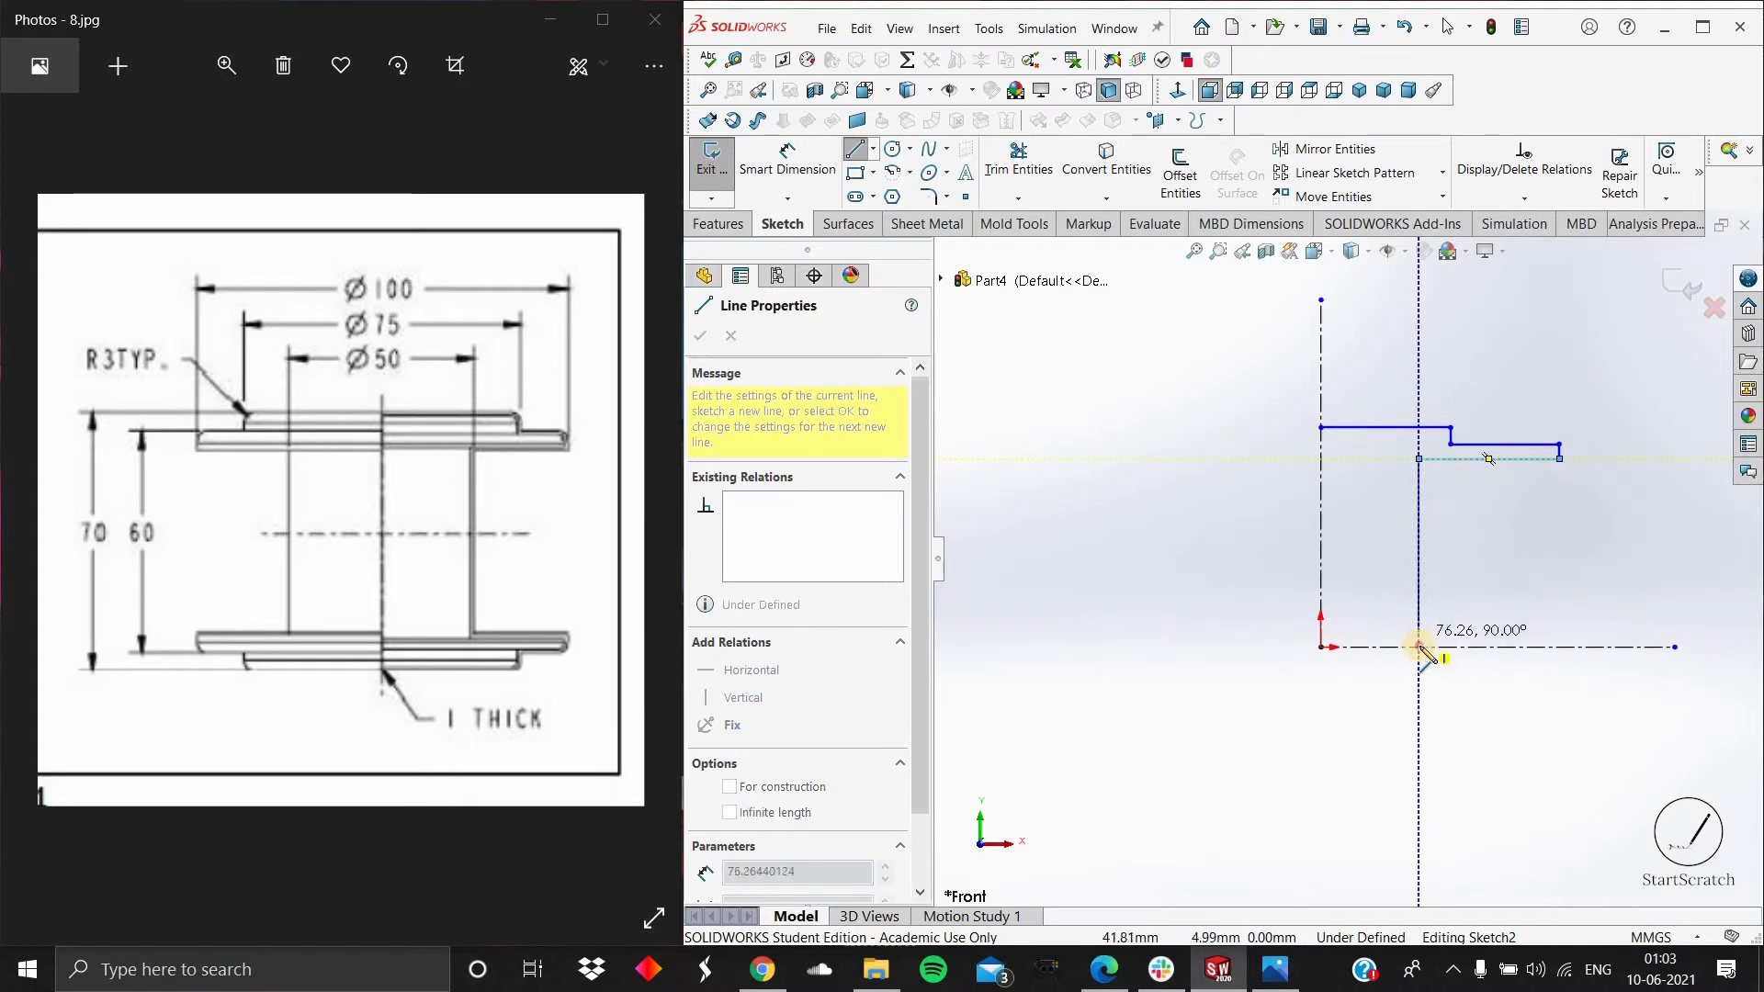
{"action": "left_click", "coordinate": [1420, 647]}
{"action": "key", "text": "Escape"}
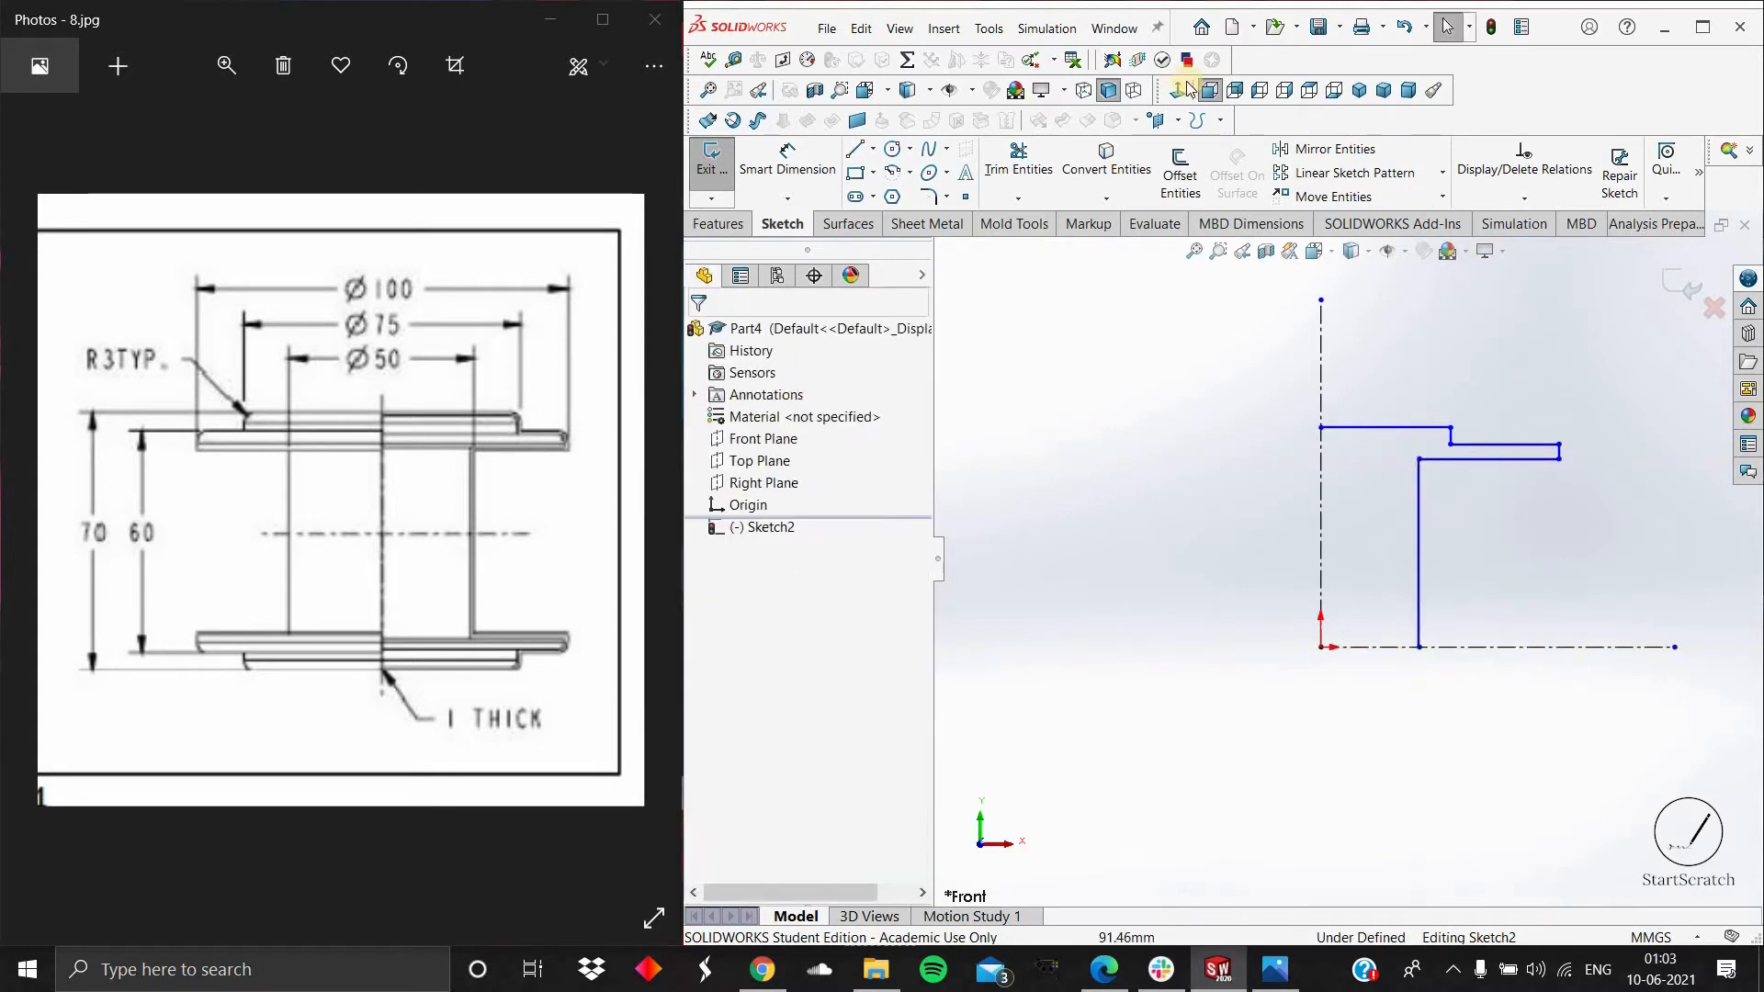
Step: Dimension the distance from the vertical centerline to the long vertical profile line as 50 mm
{"action": "left_click", "coordinate": [769, 156]}
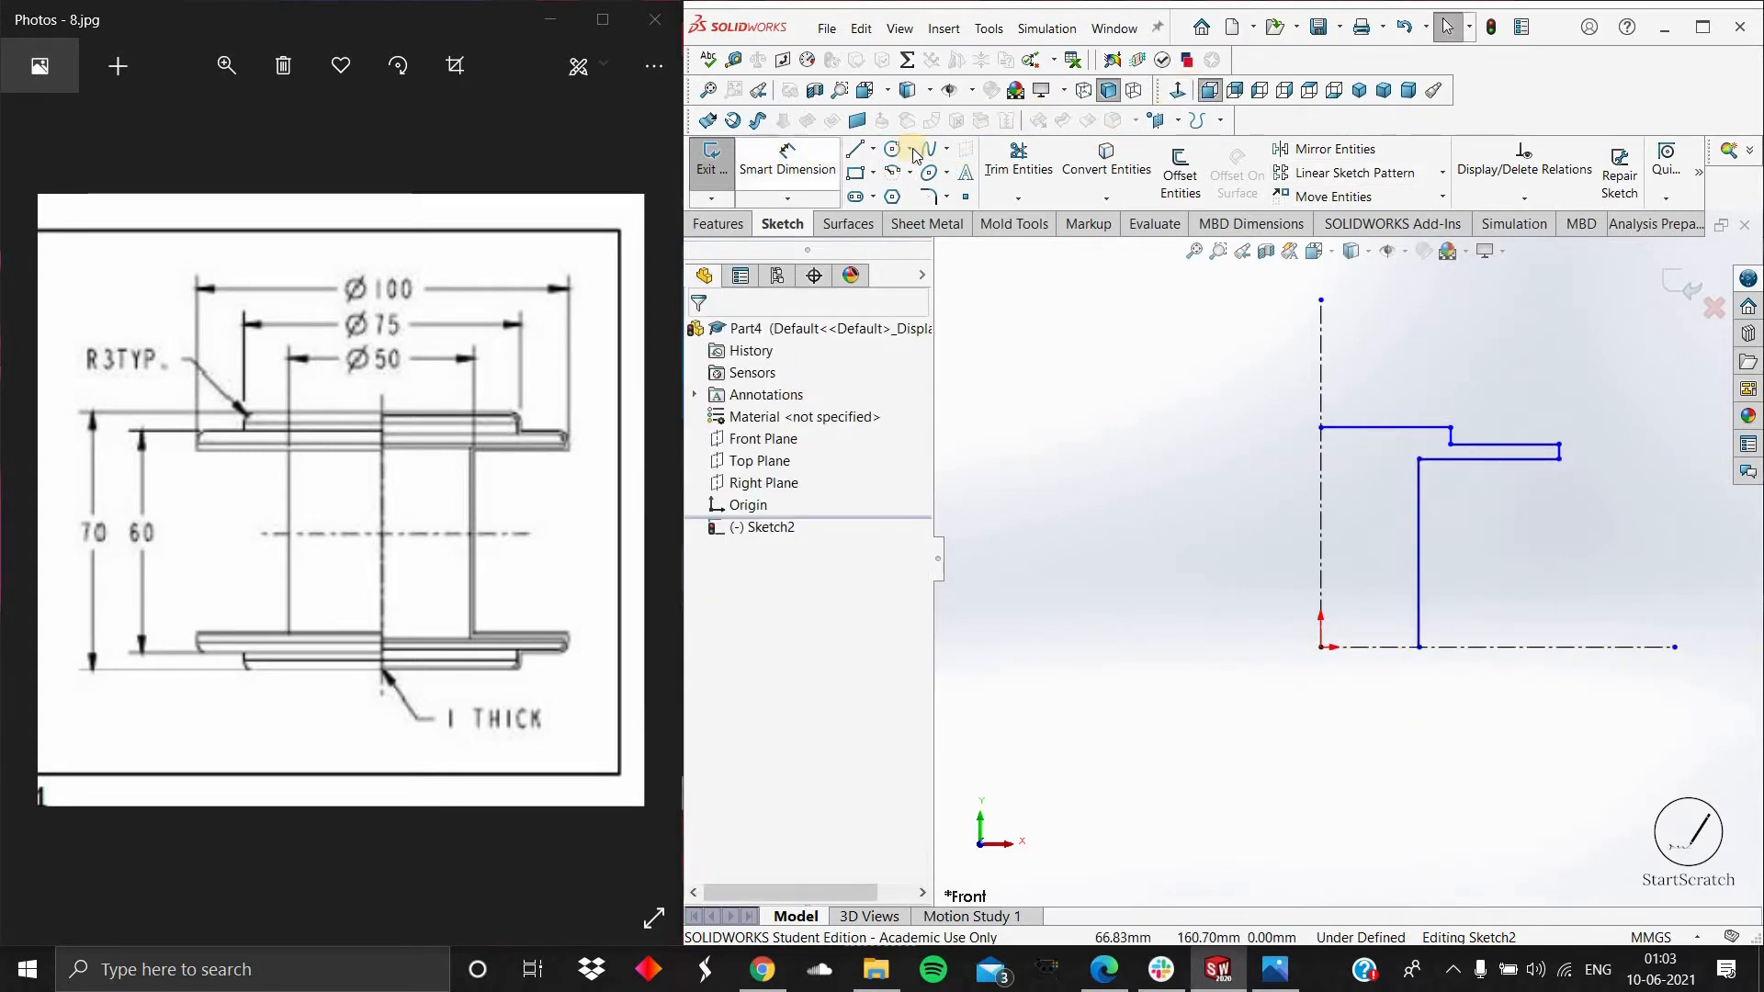
{"action": "left_click", "coordinate": [1320, 547]}
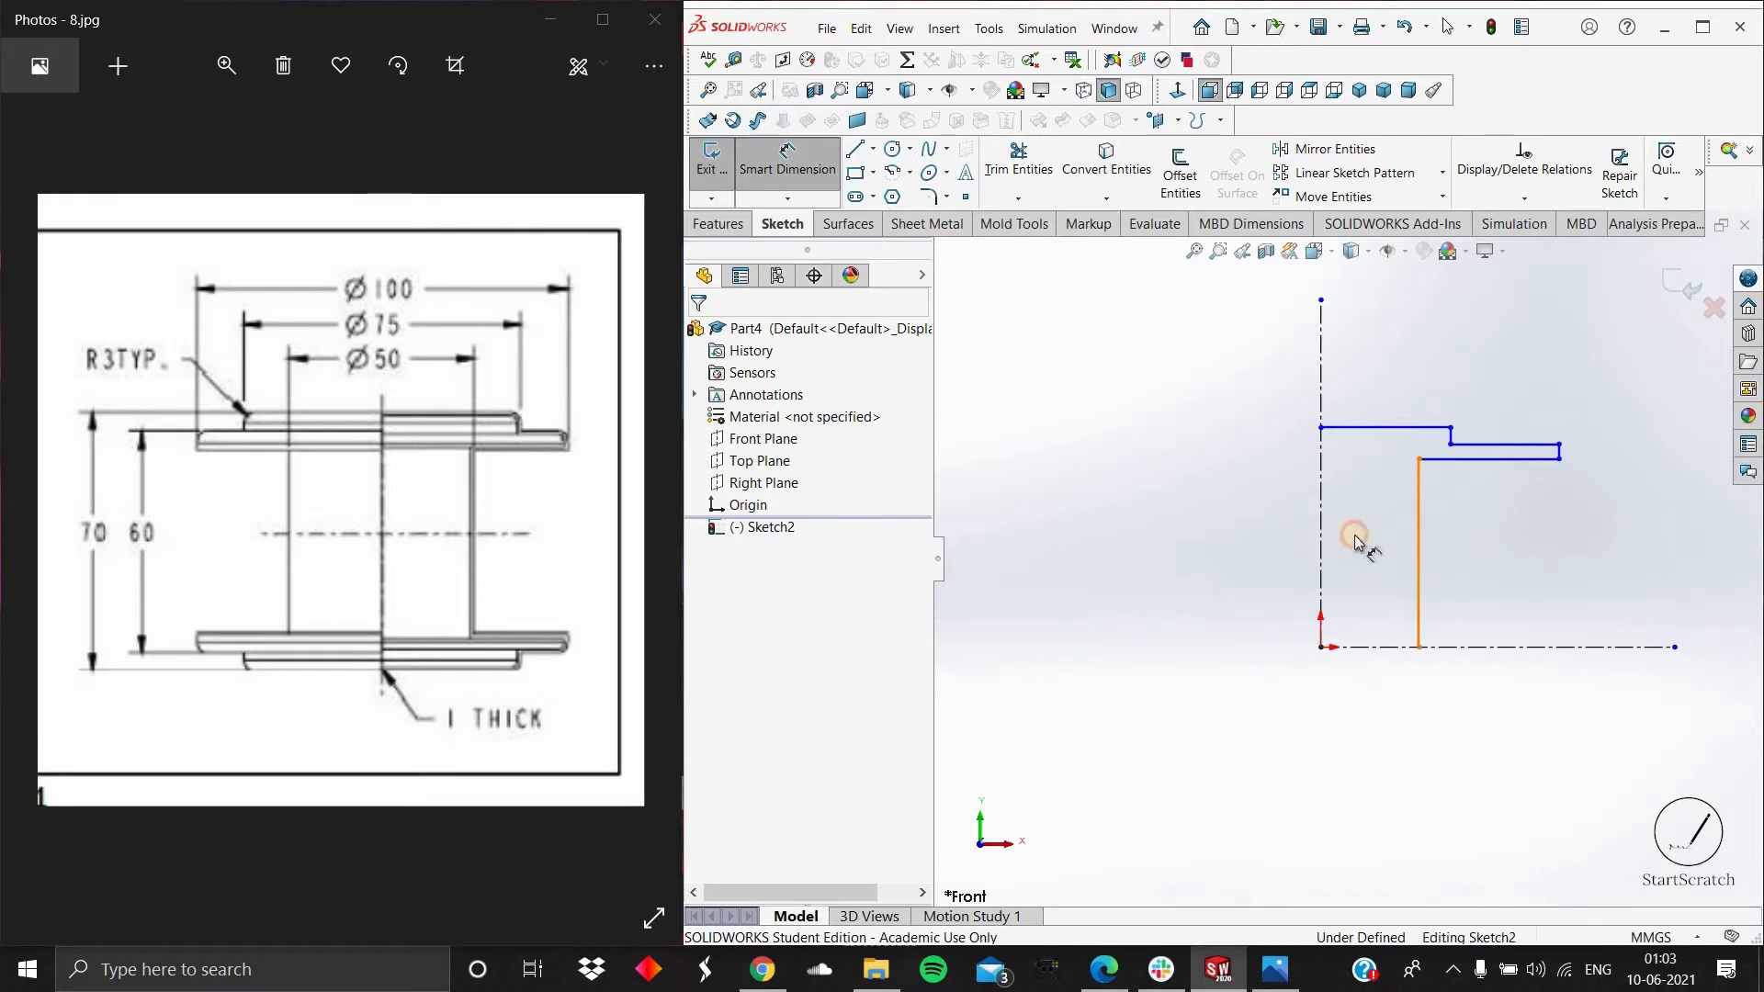
{"action": "left_click", "coordinate": [1354, 536]}
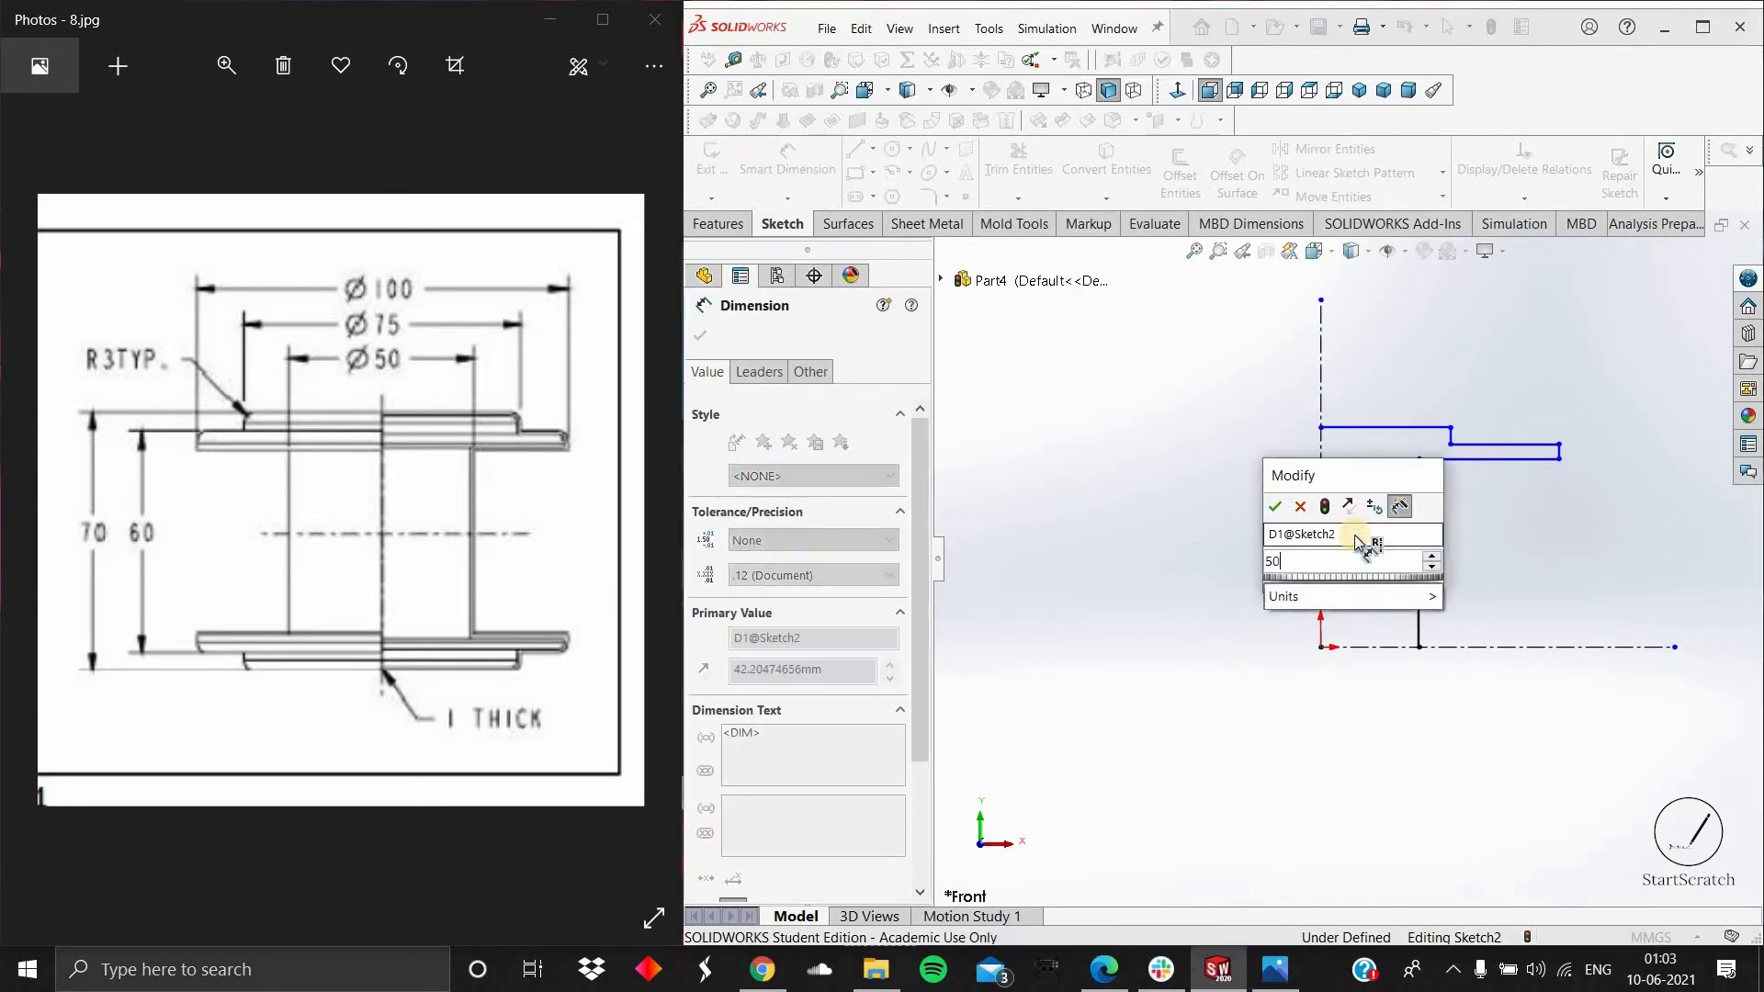
{"action": "type", "text": "50"}
{"action": "key", "text": "Return"}
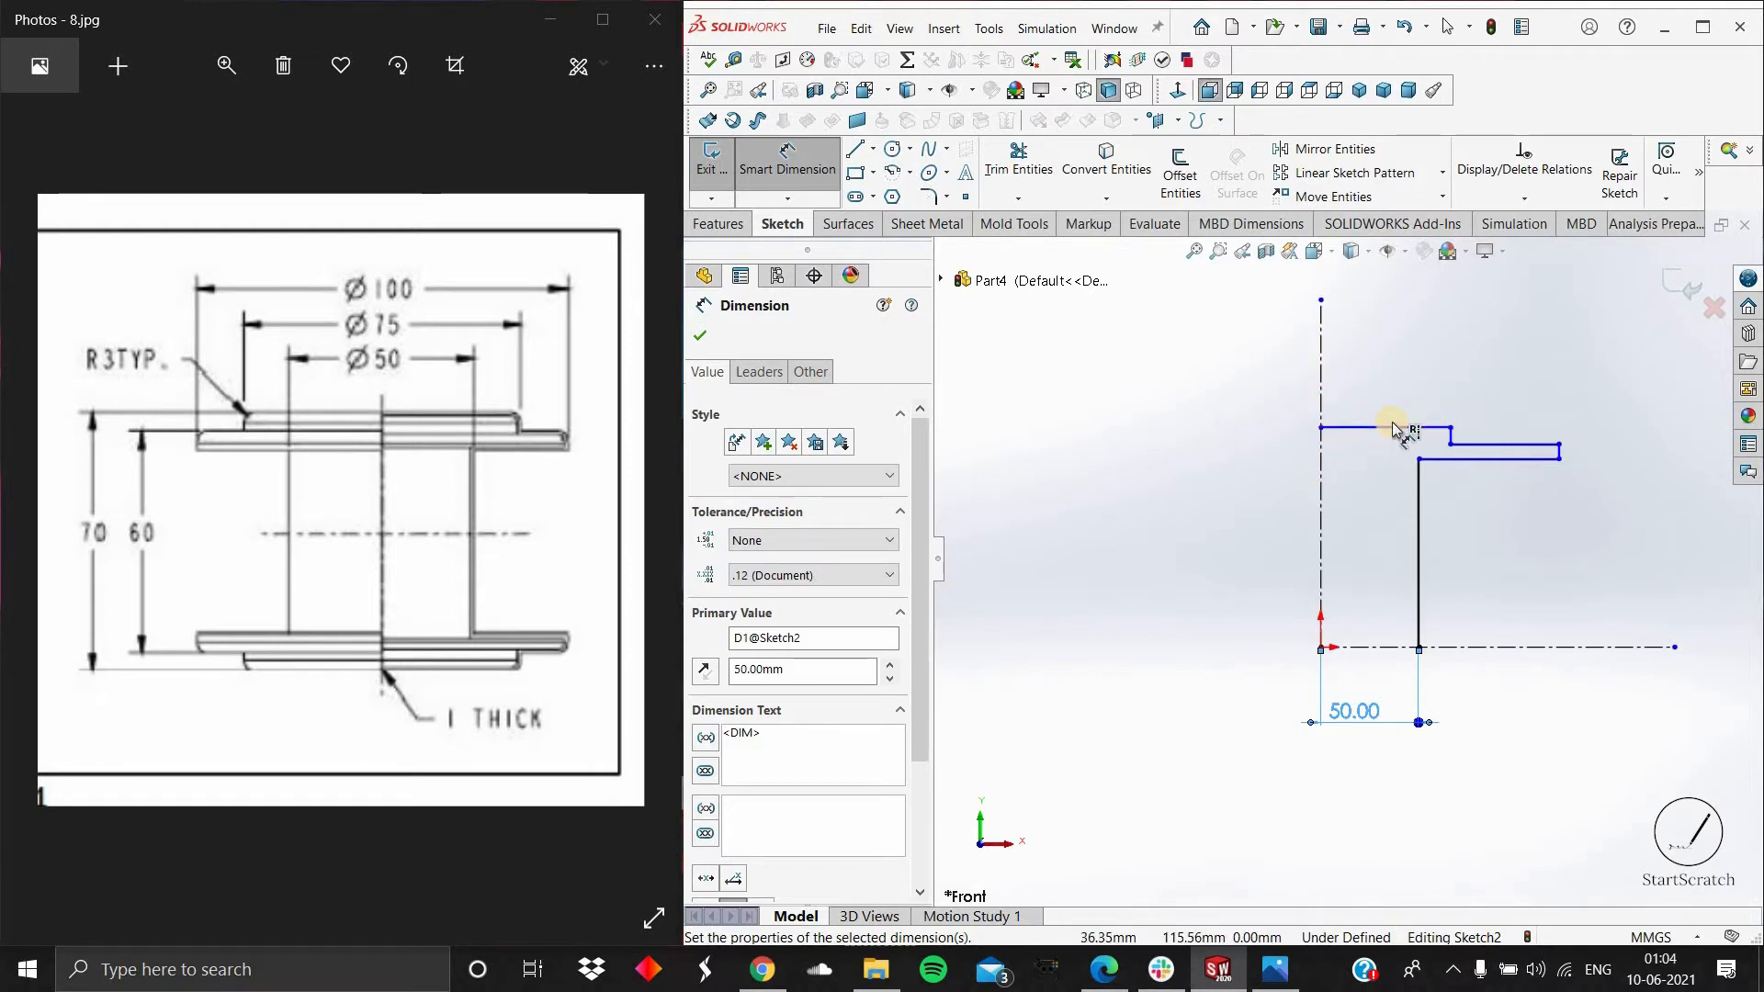
Step: Dimension the distance from the vertical centerline to the short vertical step line as 75/2 mm
{"action": "left_click", "coordinate": [1320, 437]}
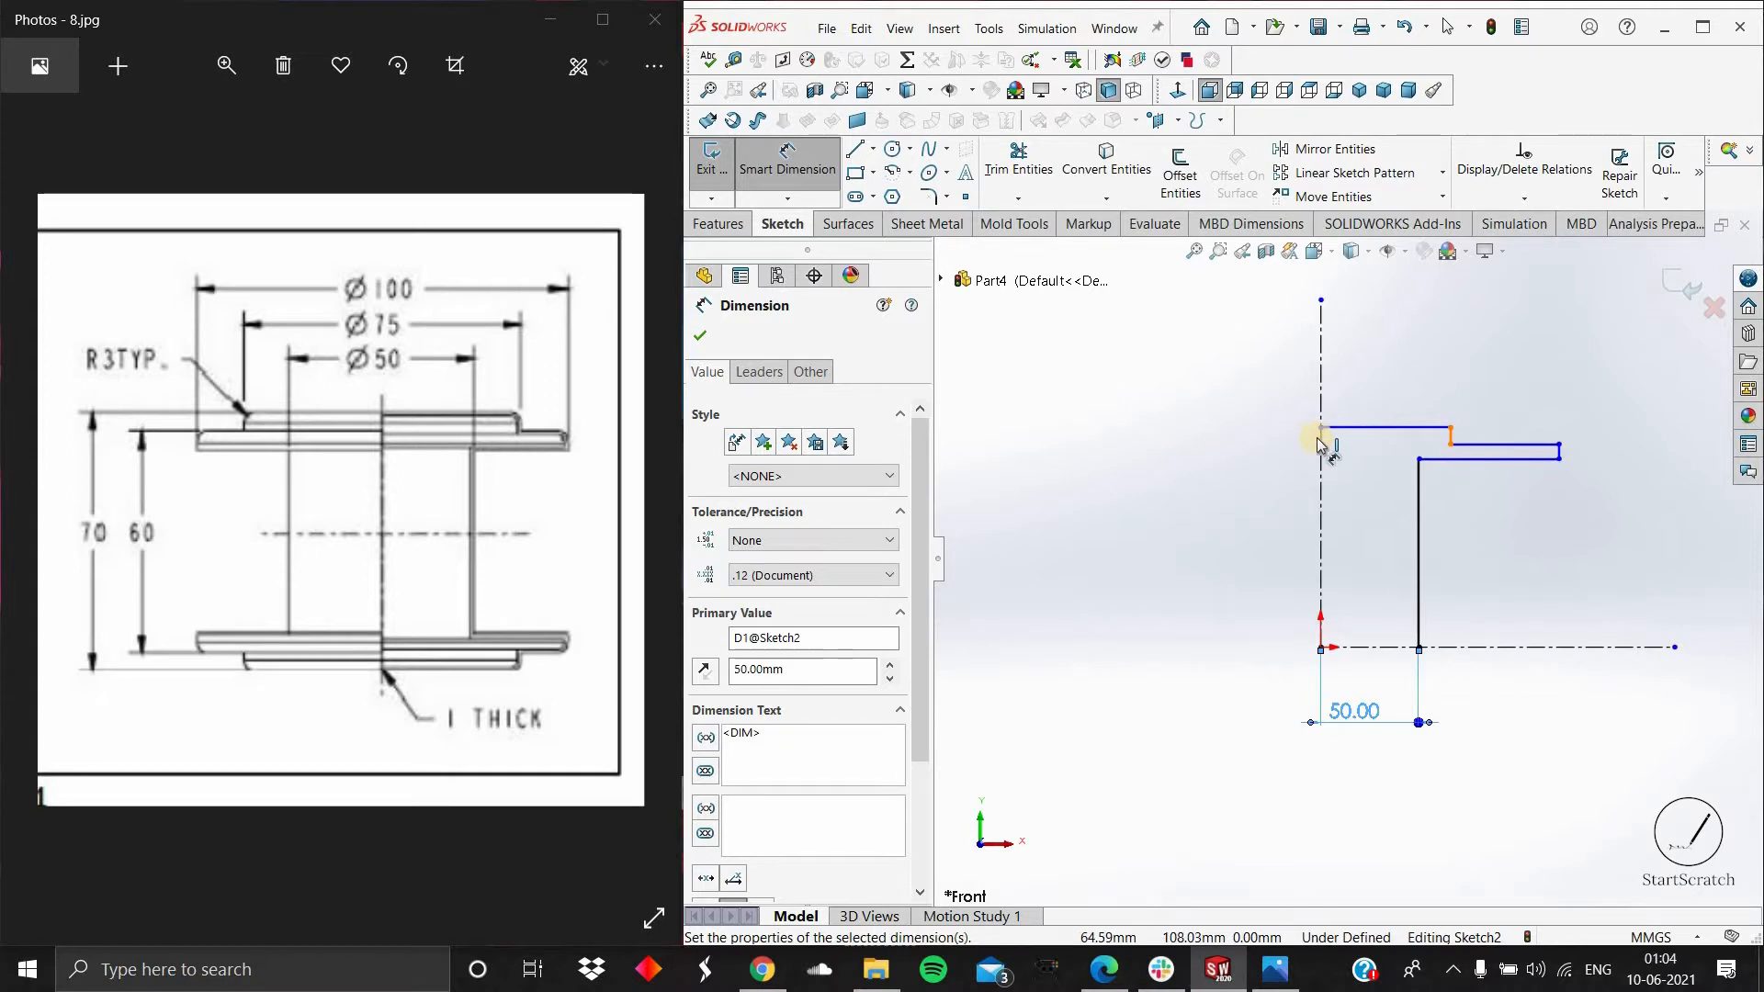
{"action": "left_click", "coordinate": [1452, 437]}
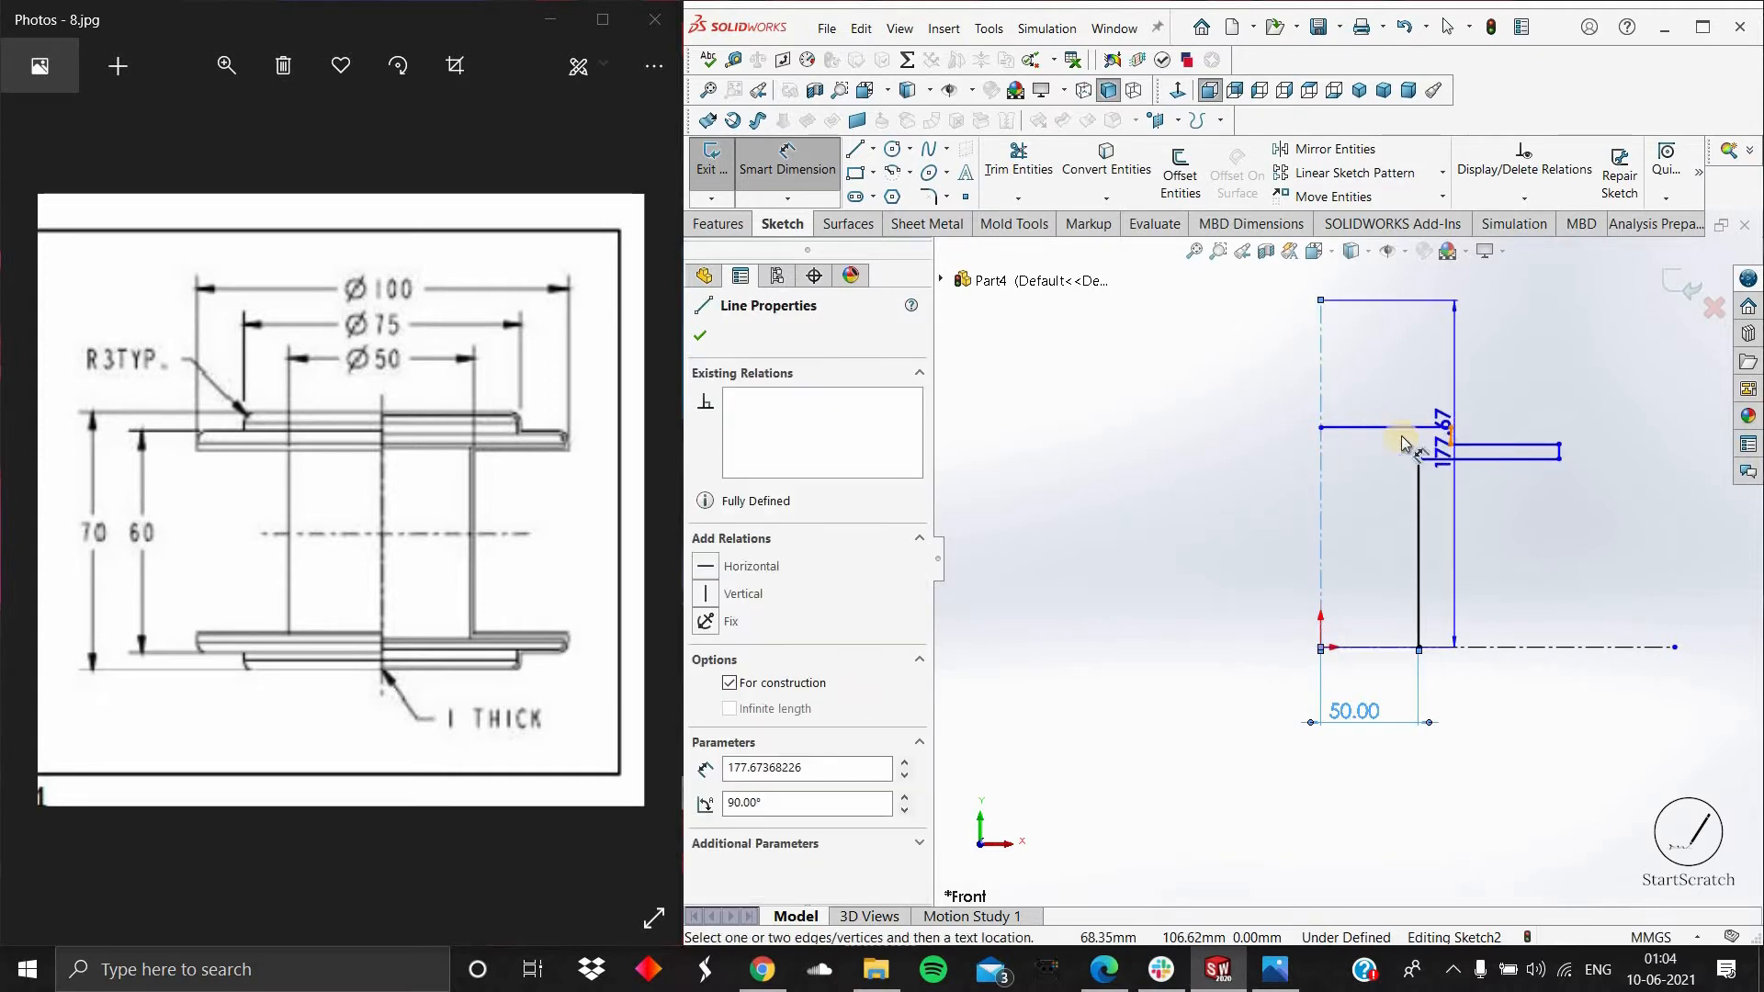
{"action": "left_click", "coordinate": [1377, 386]}
{"action": "type", "text": "75/2"}
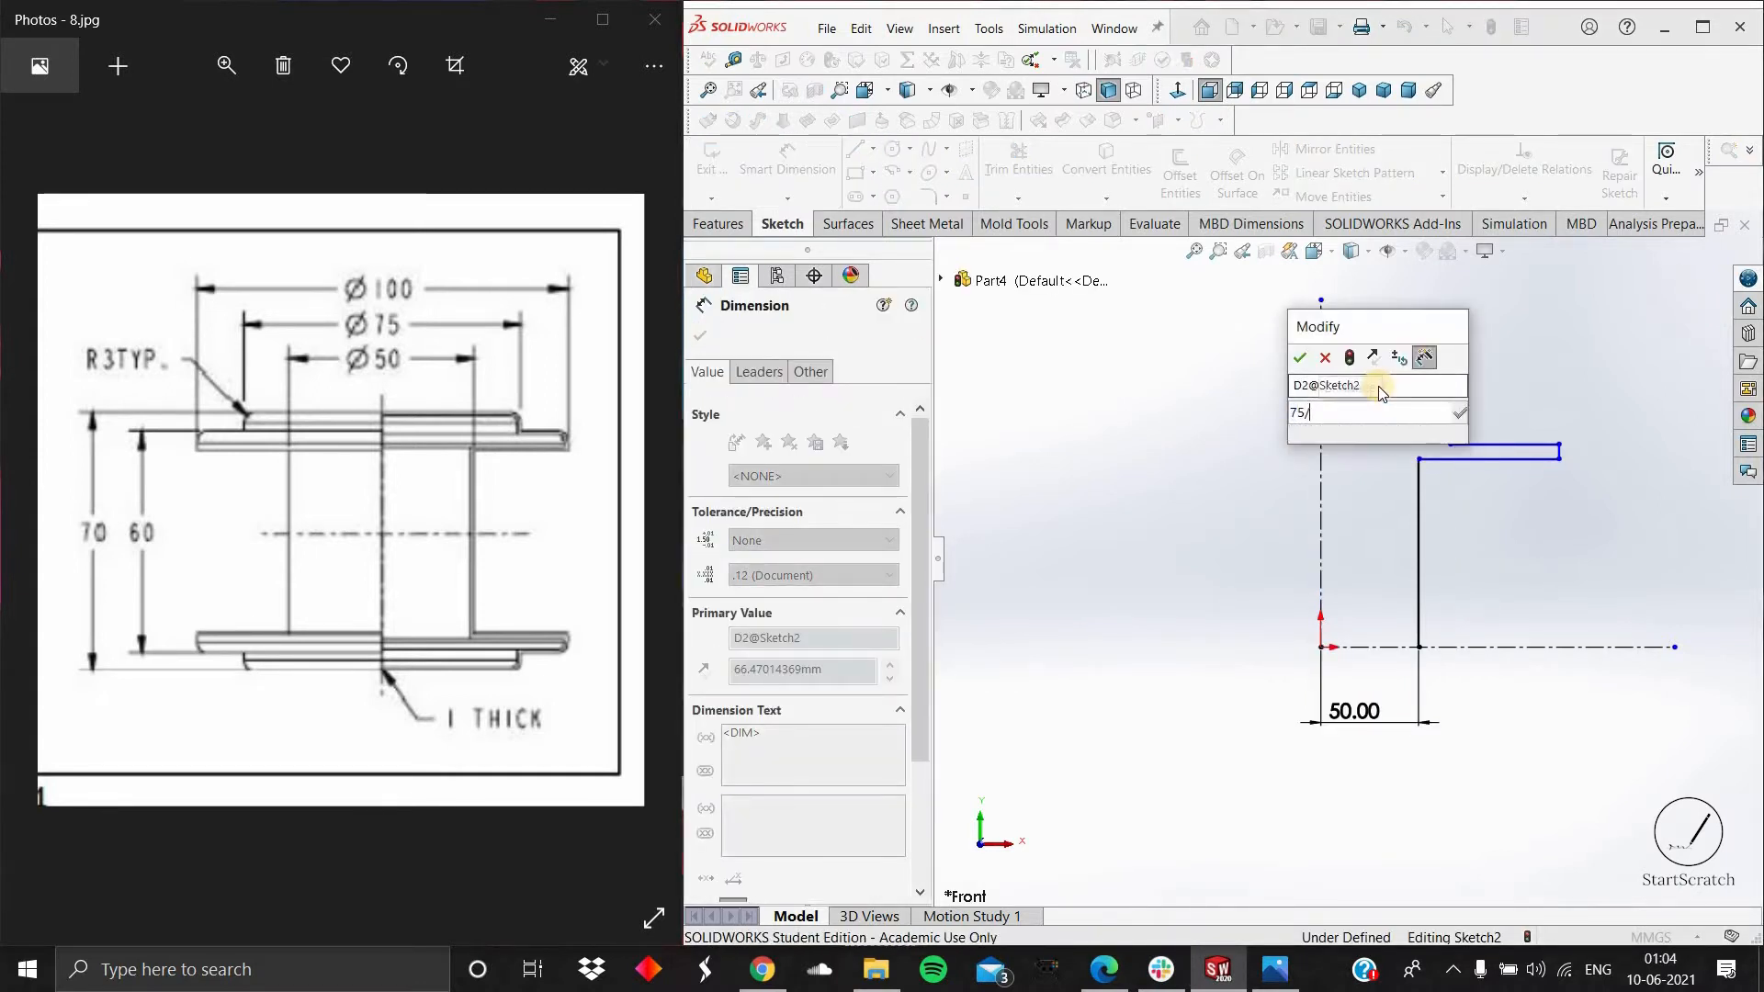
{"action": "key", "text": "Return"}
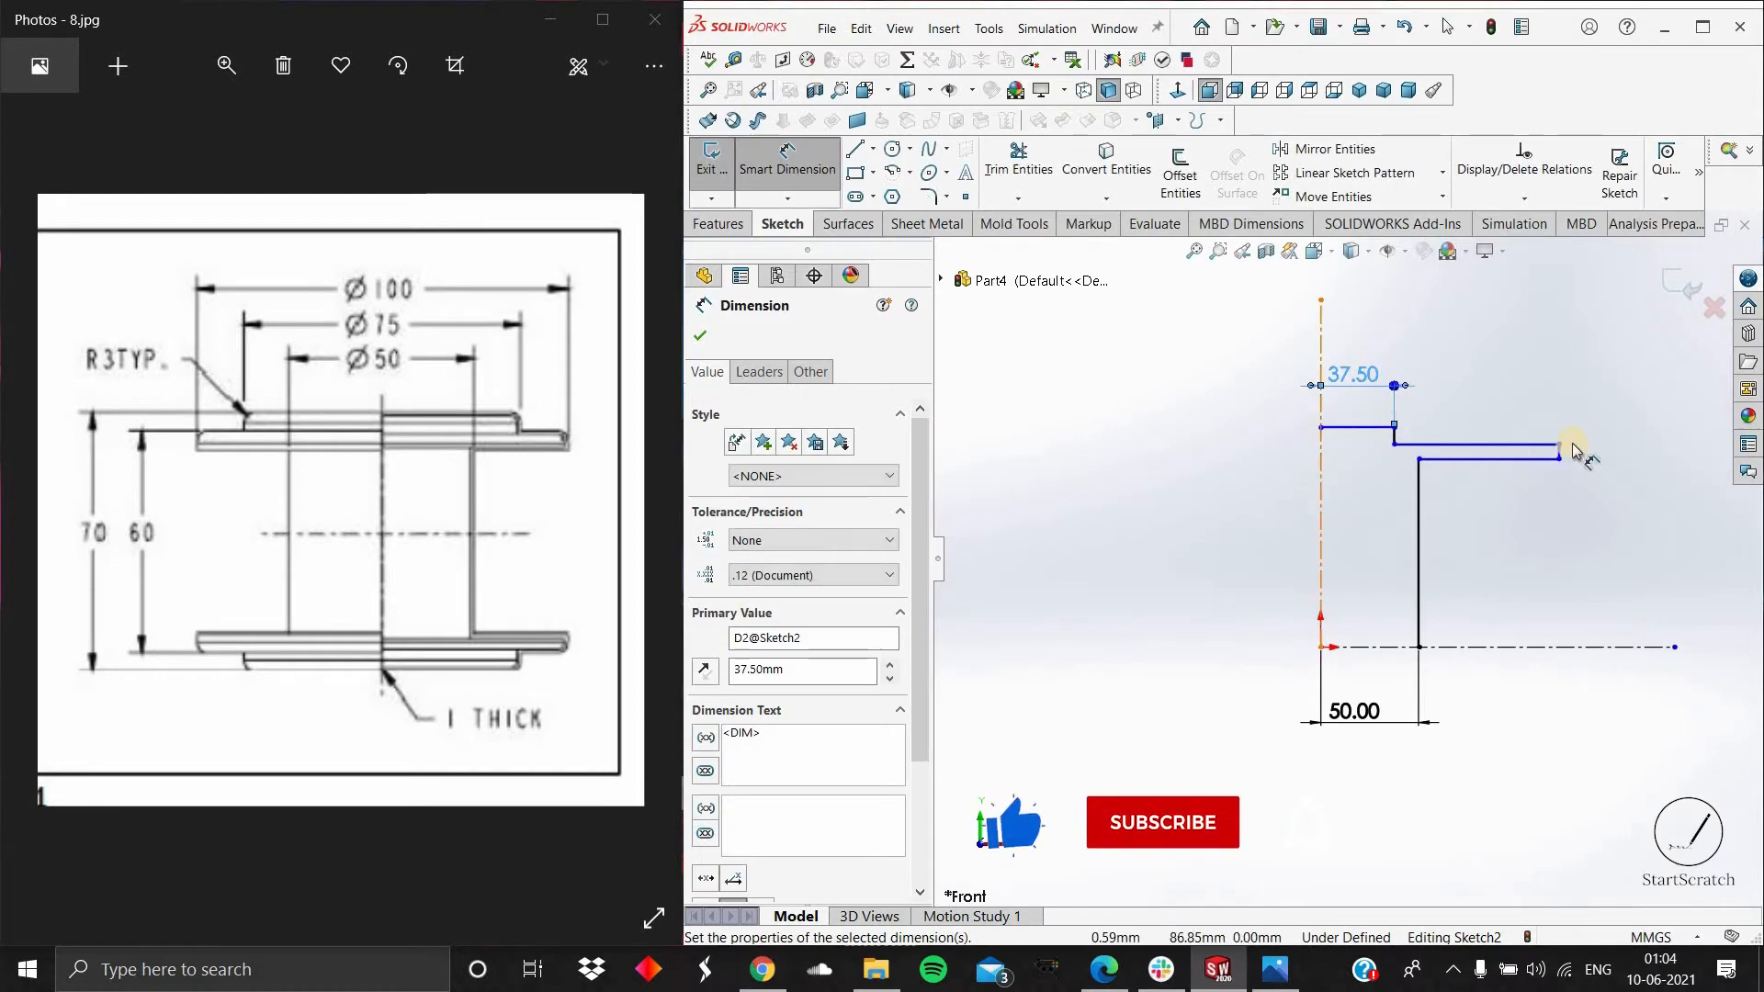
Step: Dimension the distance from the vertical centerline to the flange's outer edge as 100/2 mm
{"action": "left_click", "coordinate": [1565, 451]}
{"action": "left_click", "coordinate": [1562, 452]}
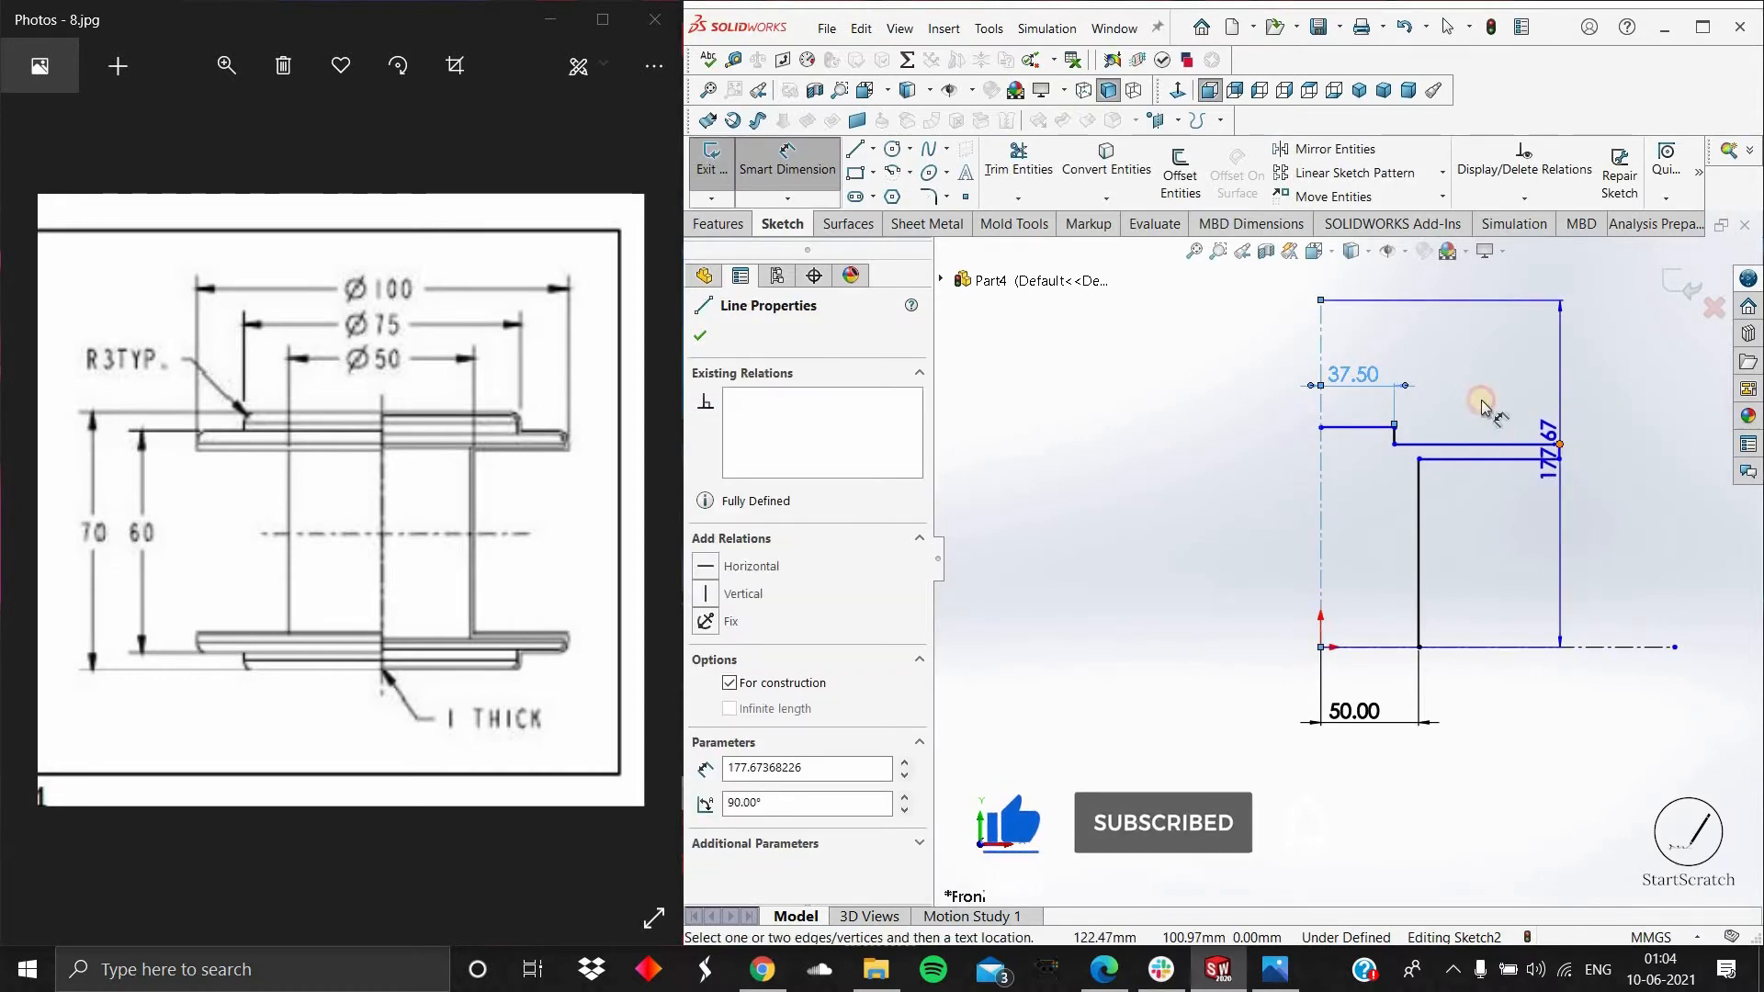
{"action": "left_click", "coordinate": [1376, 328]}
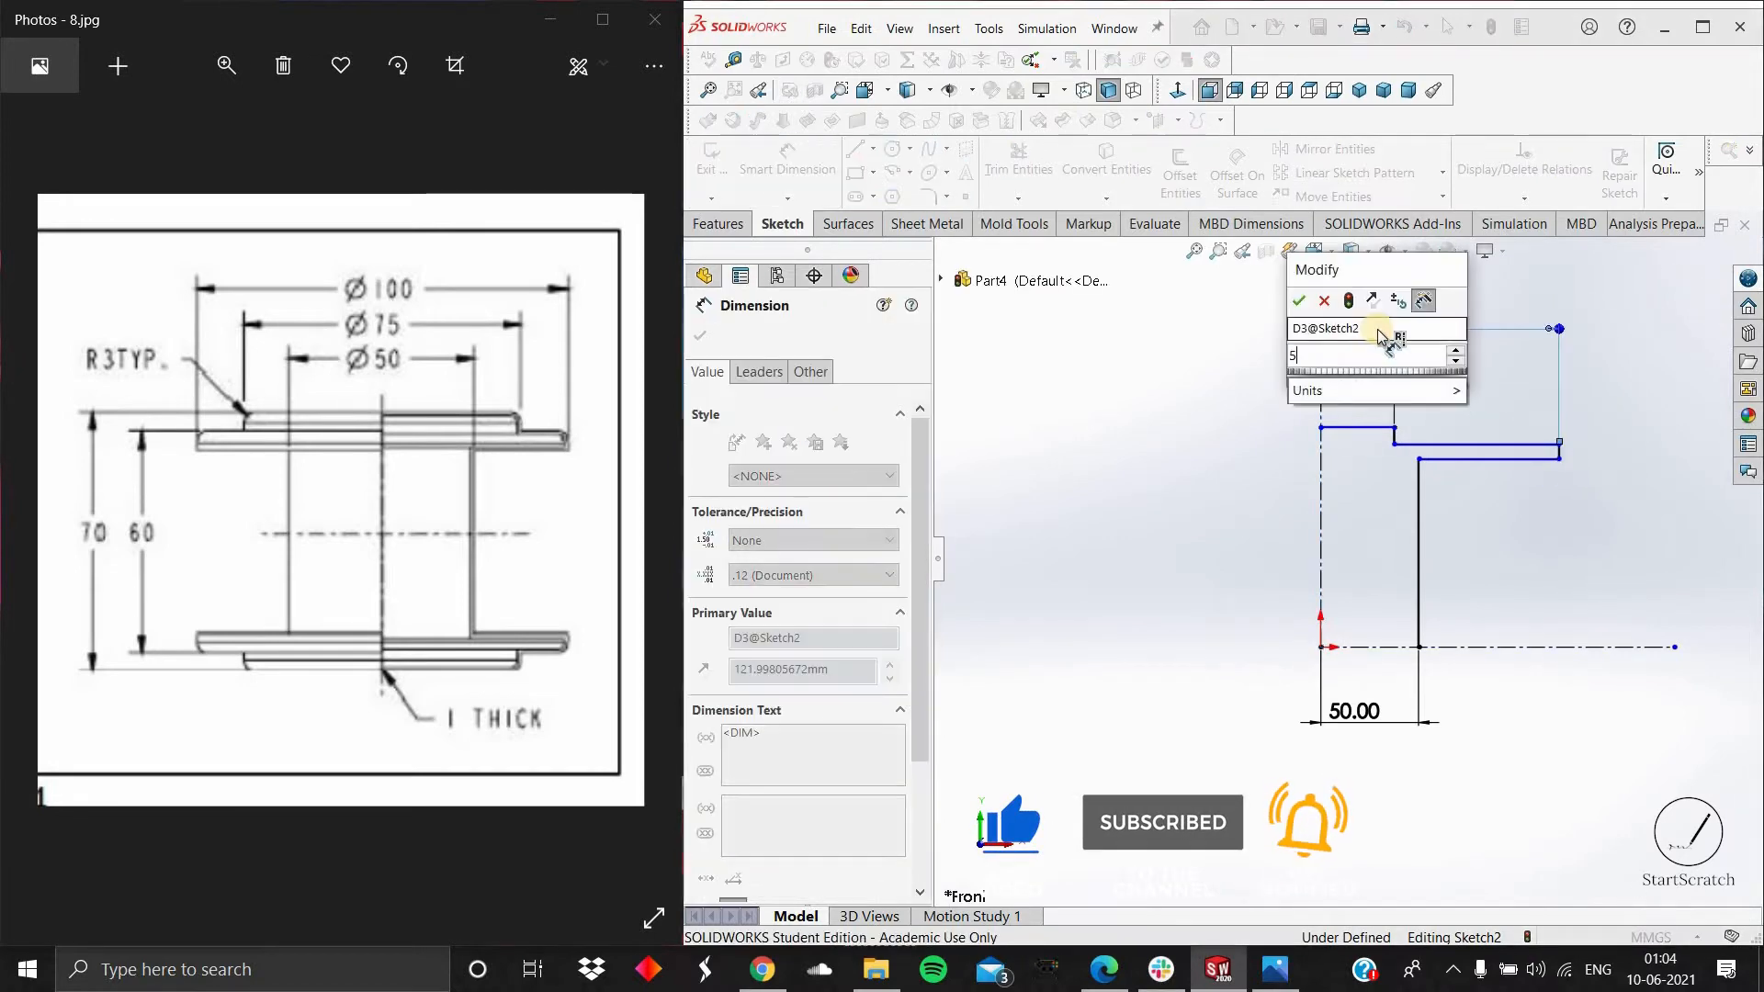
{"action": "type", "text": "100/2"}
{"action": "key", "text": "Return"}
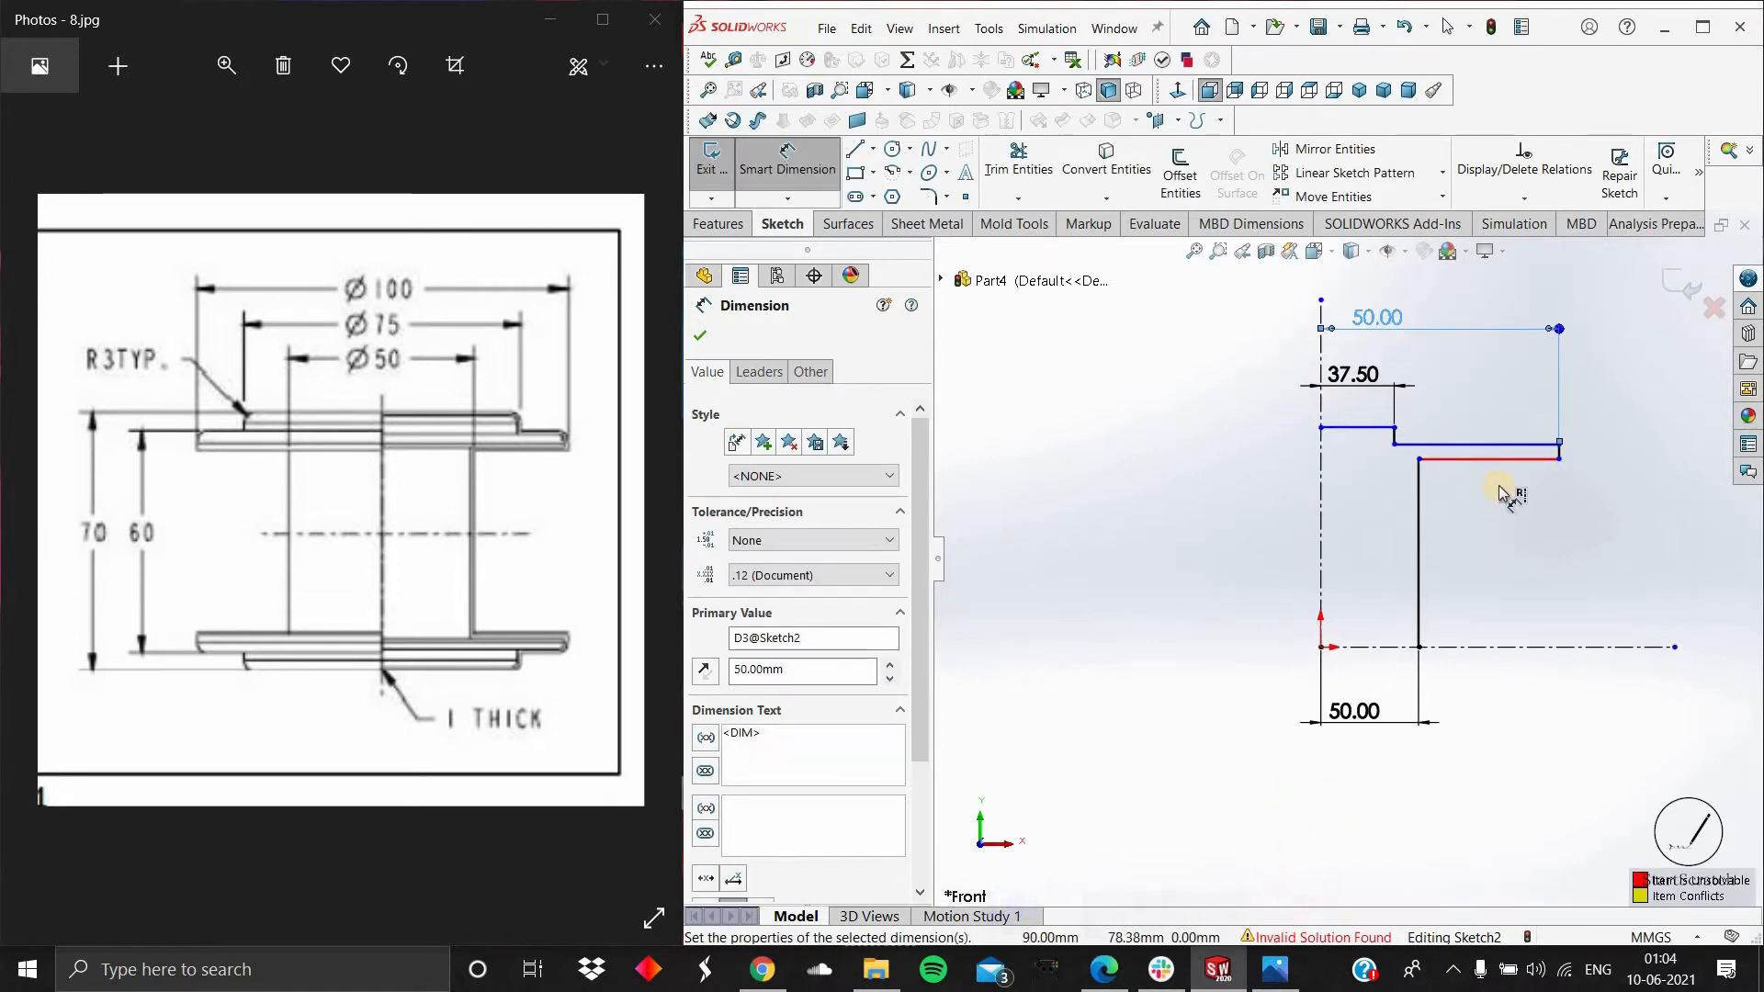
Step: Set the distance between the vertical centerline and the long vertical profile line to 25 mm
{"action": "double_click", "coordinate": [1353, 716]}
{"action": "type", "text": "25"}
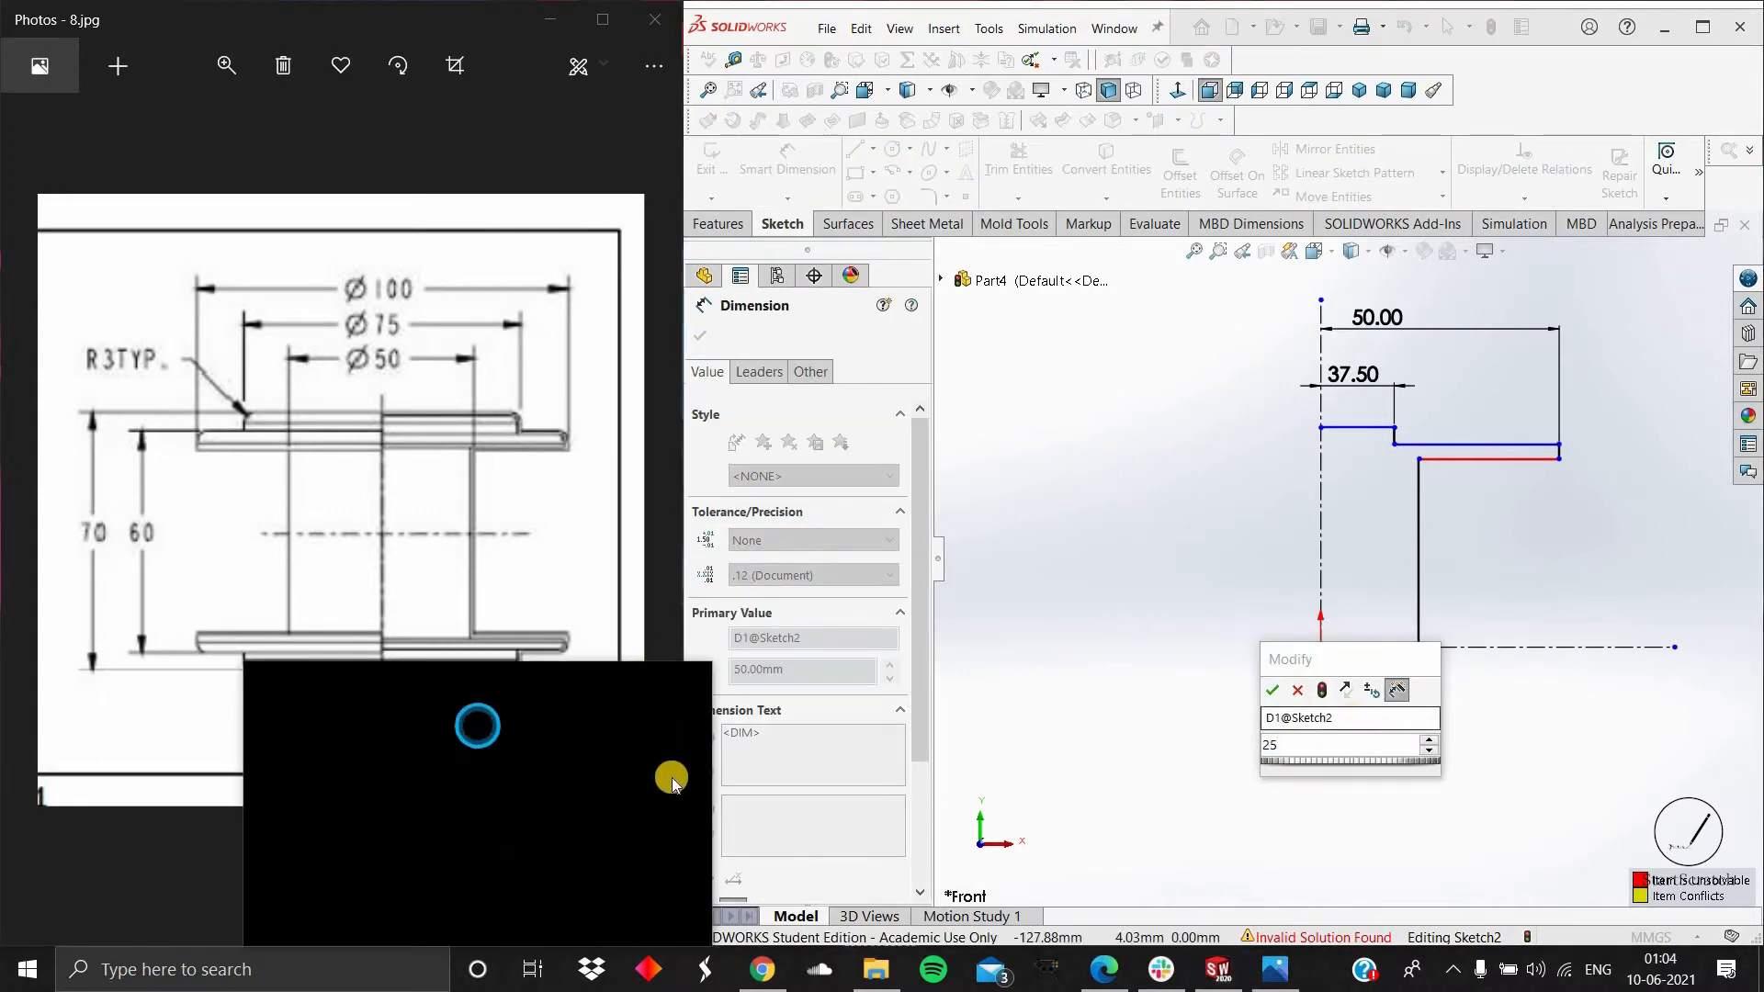
{"action": "left_click", "coordinate": [695, 667]}
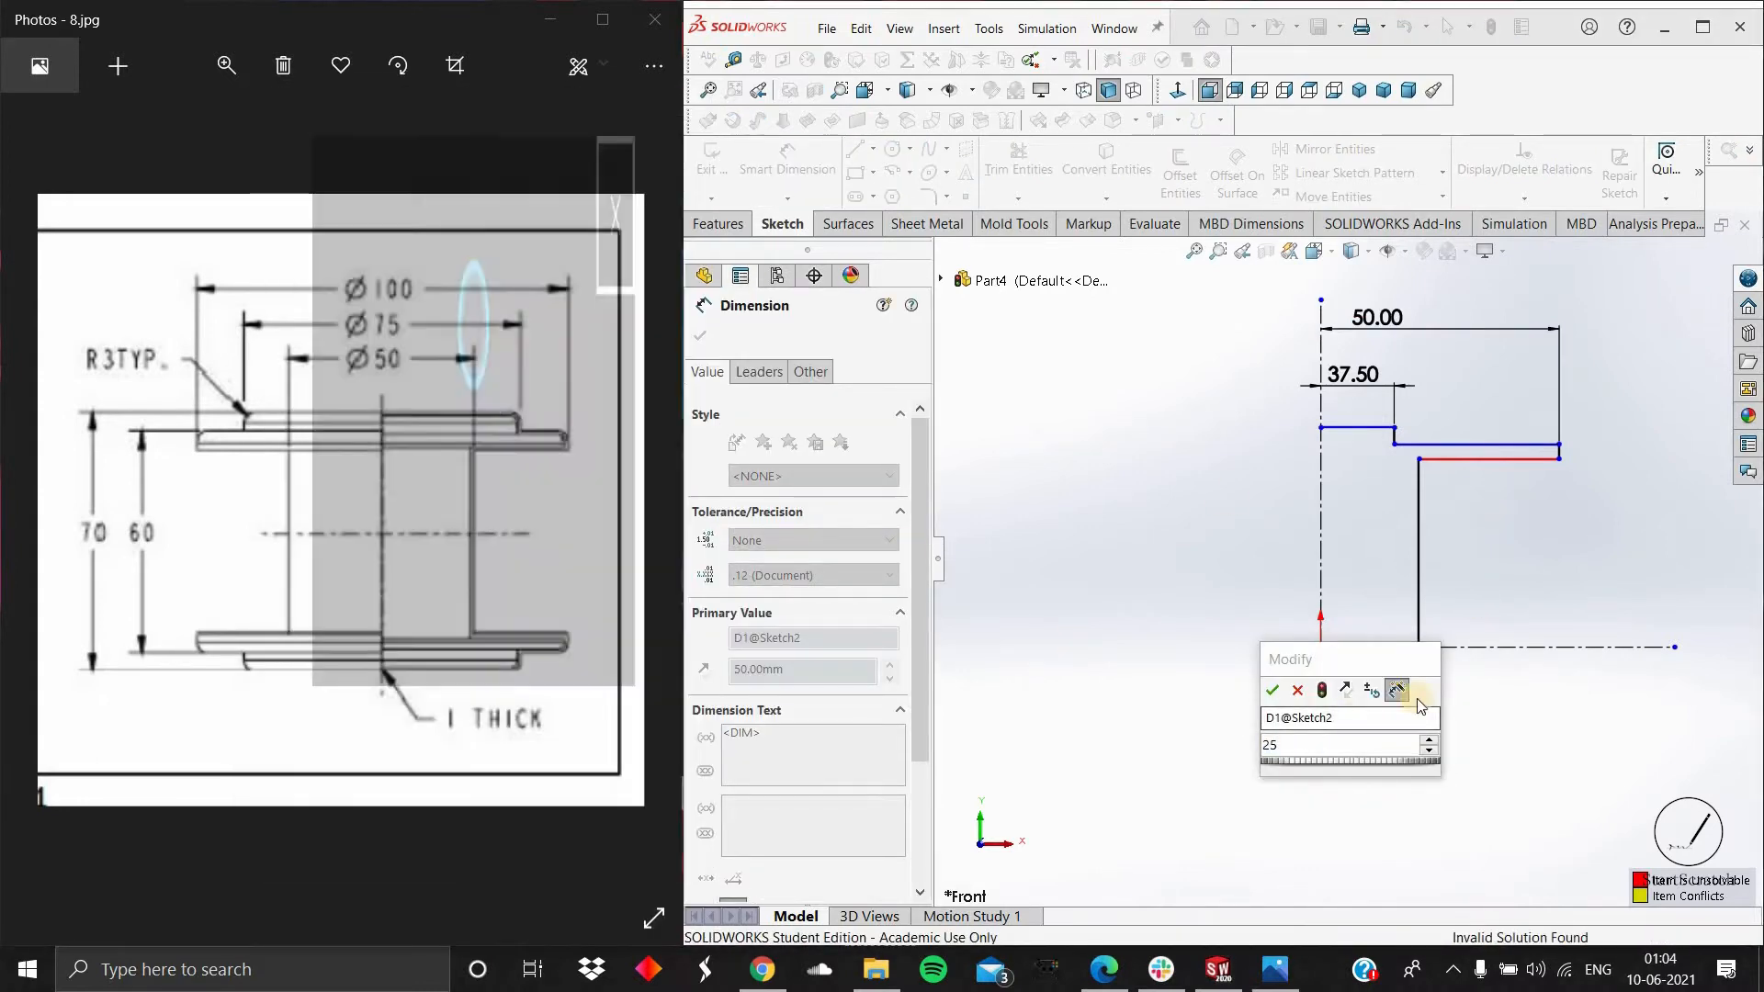
{"action": "left_click", "coordinate": [1272, 690]}
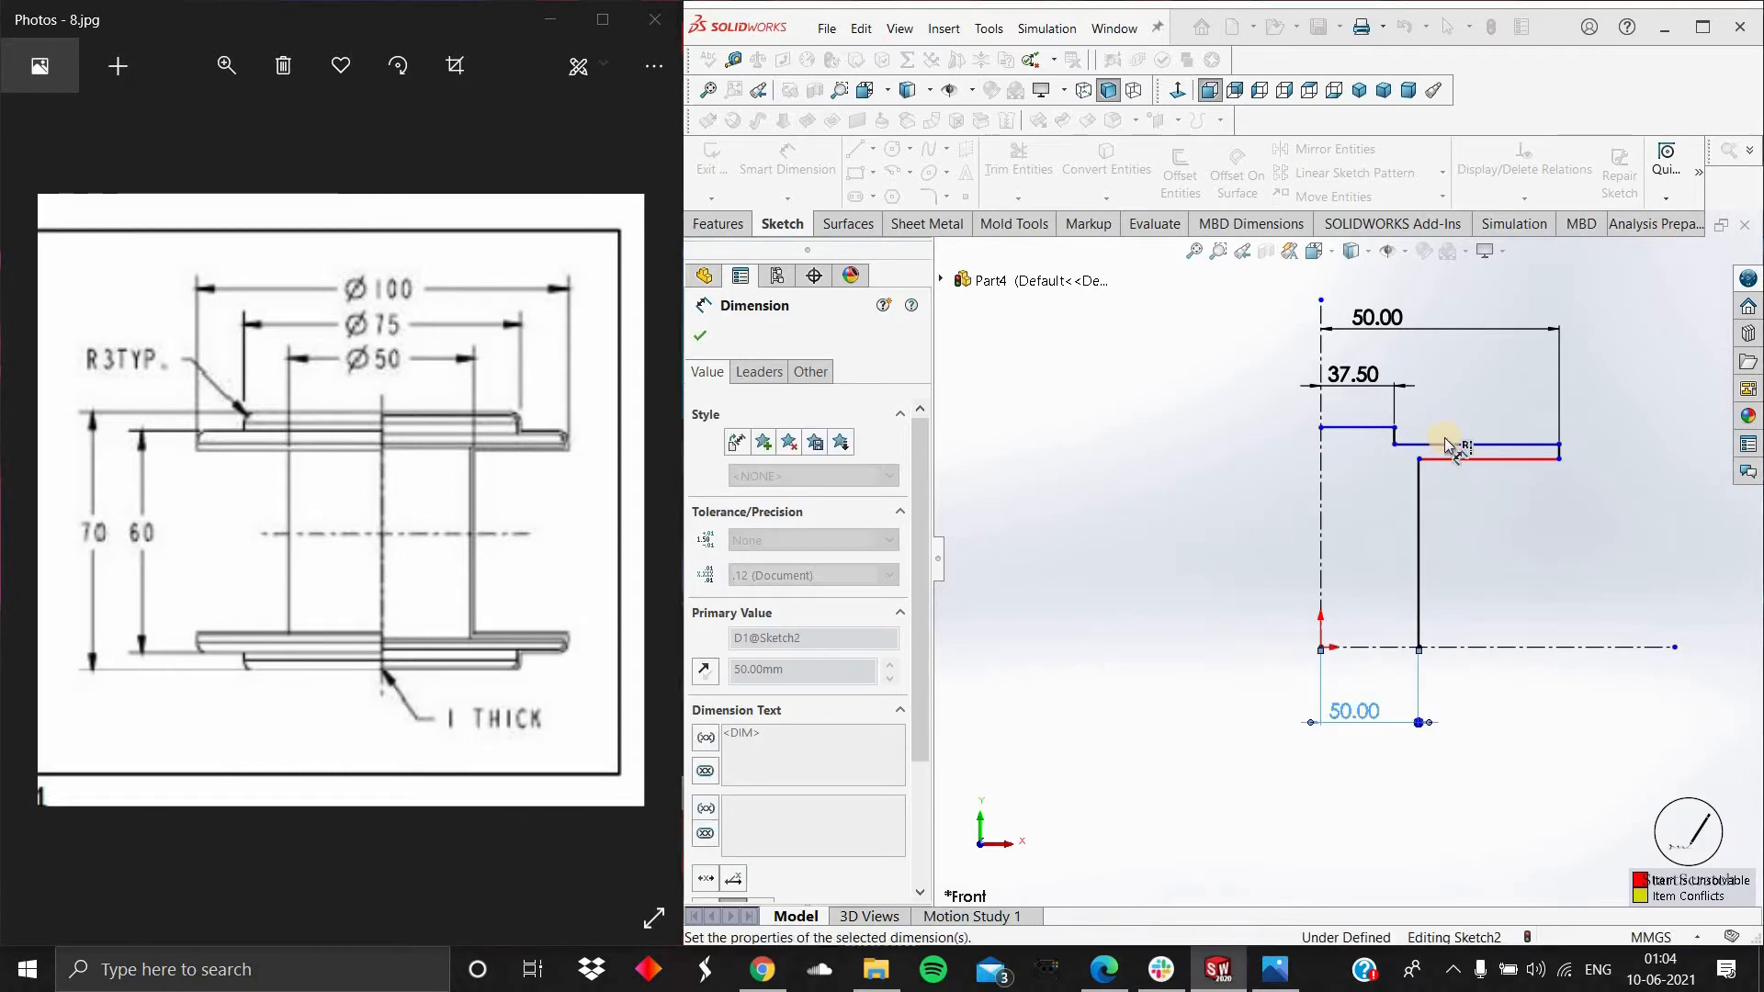
Step: Add 3 mm sketch fillets to the outer corner of the upper step and the flange's upper outer corner
{"action": "scroll", "coordinate": [1350, 469], "scroll_direction": "down", "scroll_amount": 4}
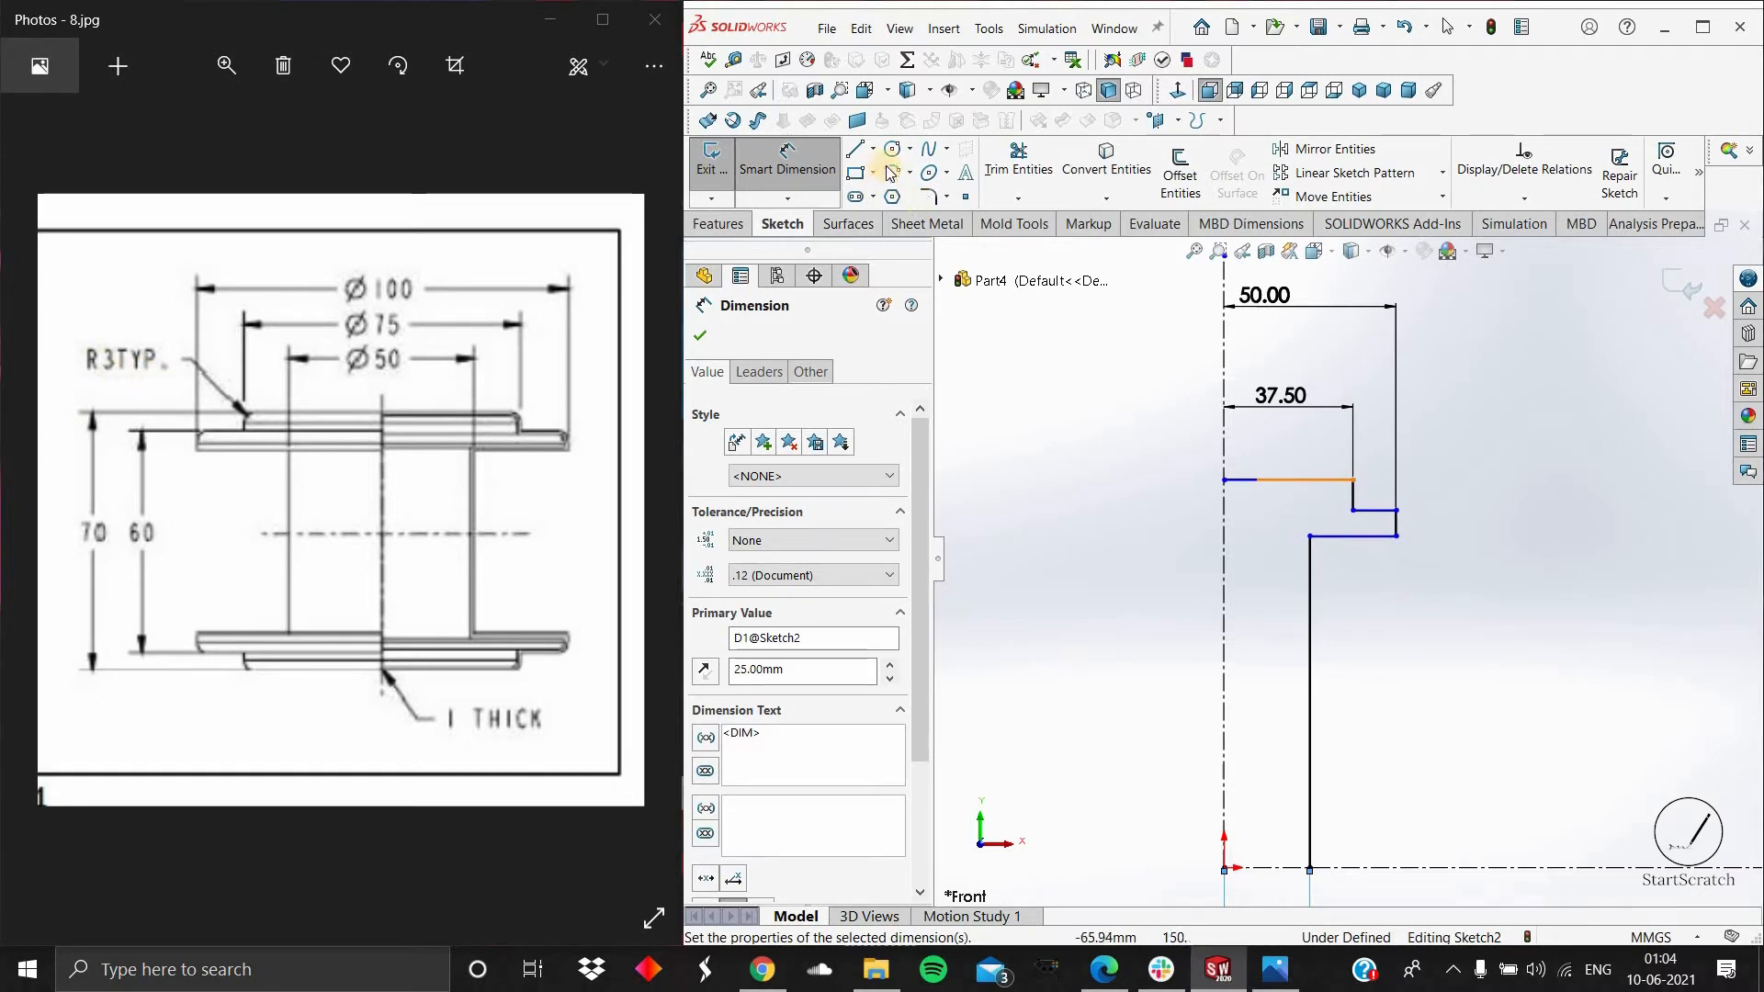
{"action": "left_click", "coordinate": [929, 198]}
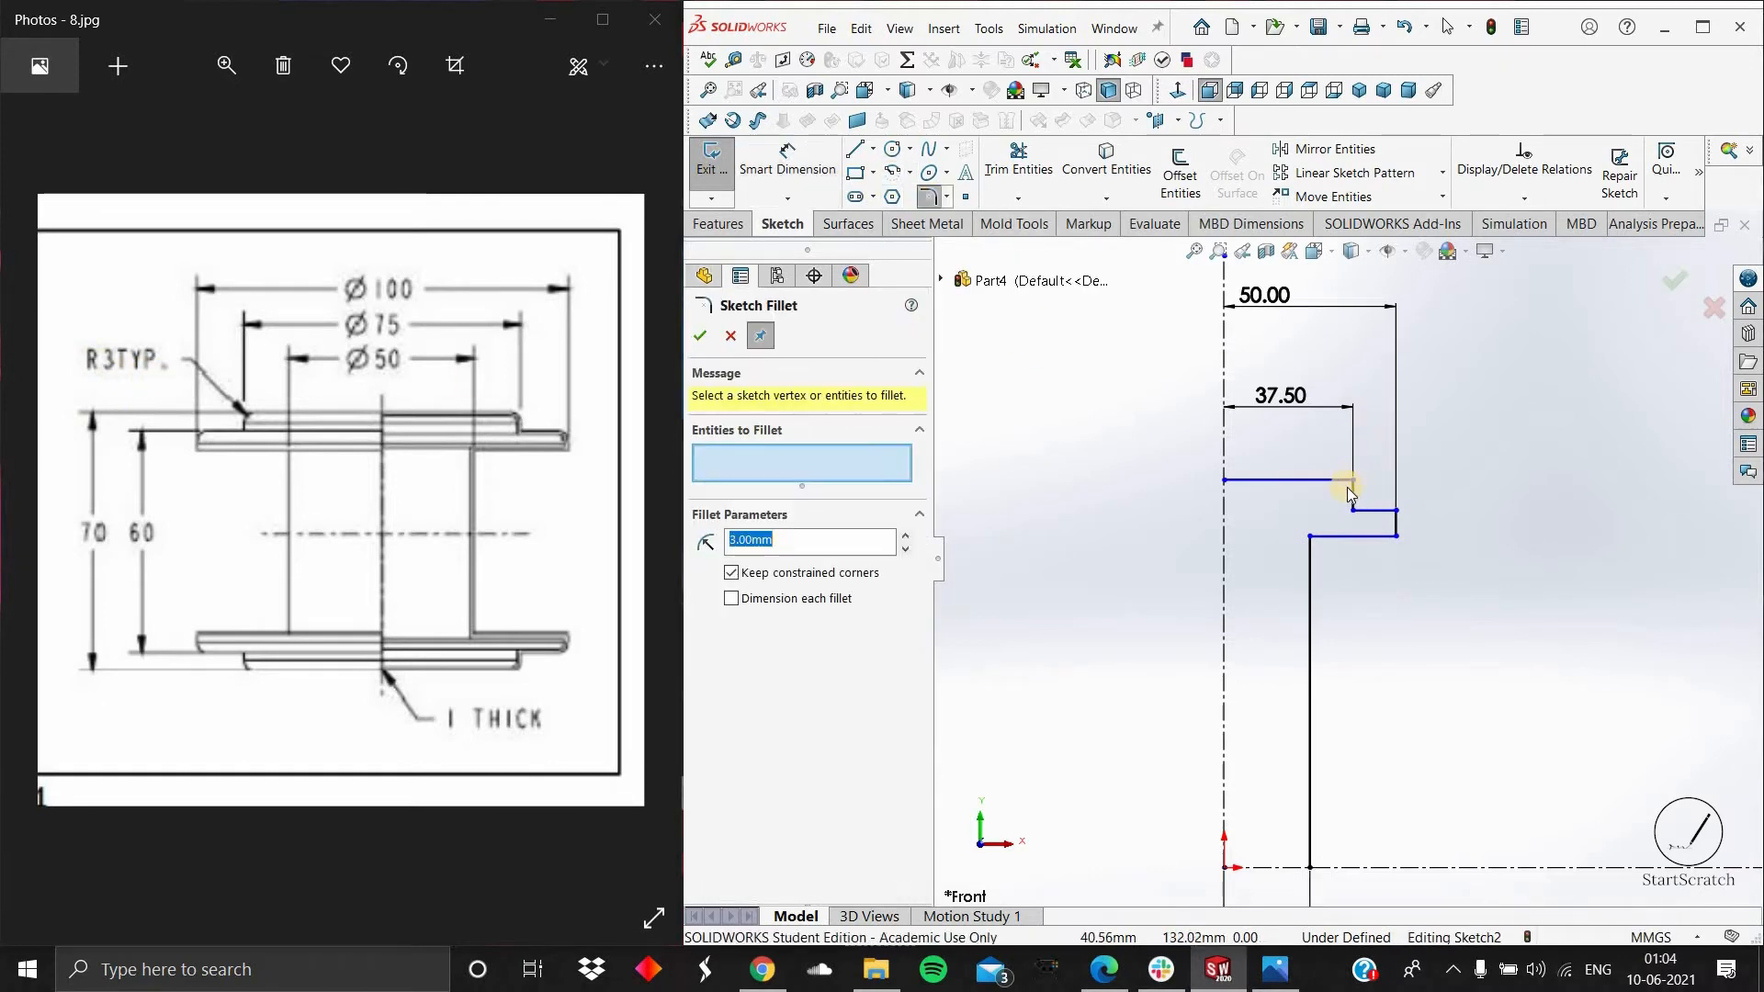
{"action": "left_click", "coordinate": [1393, 515]}
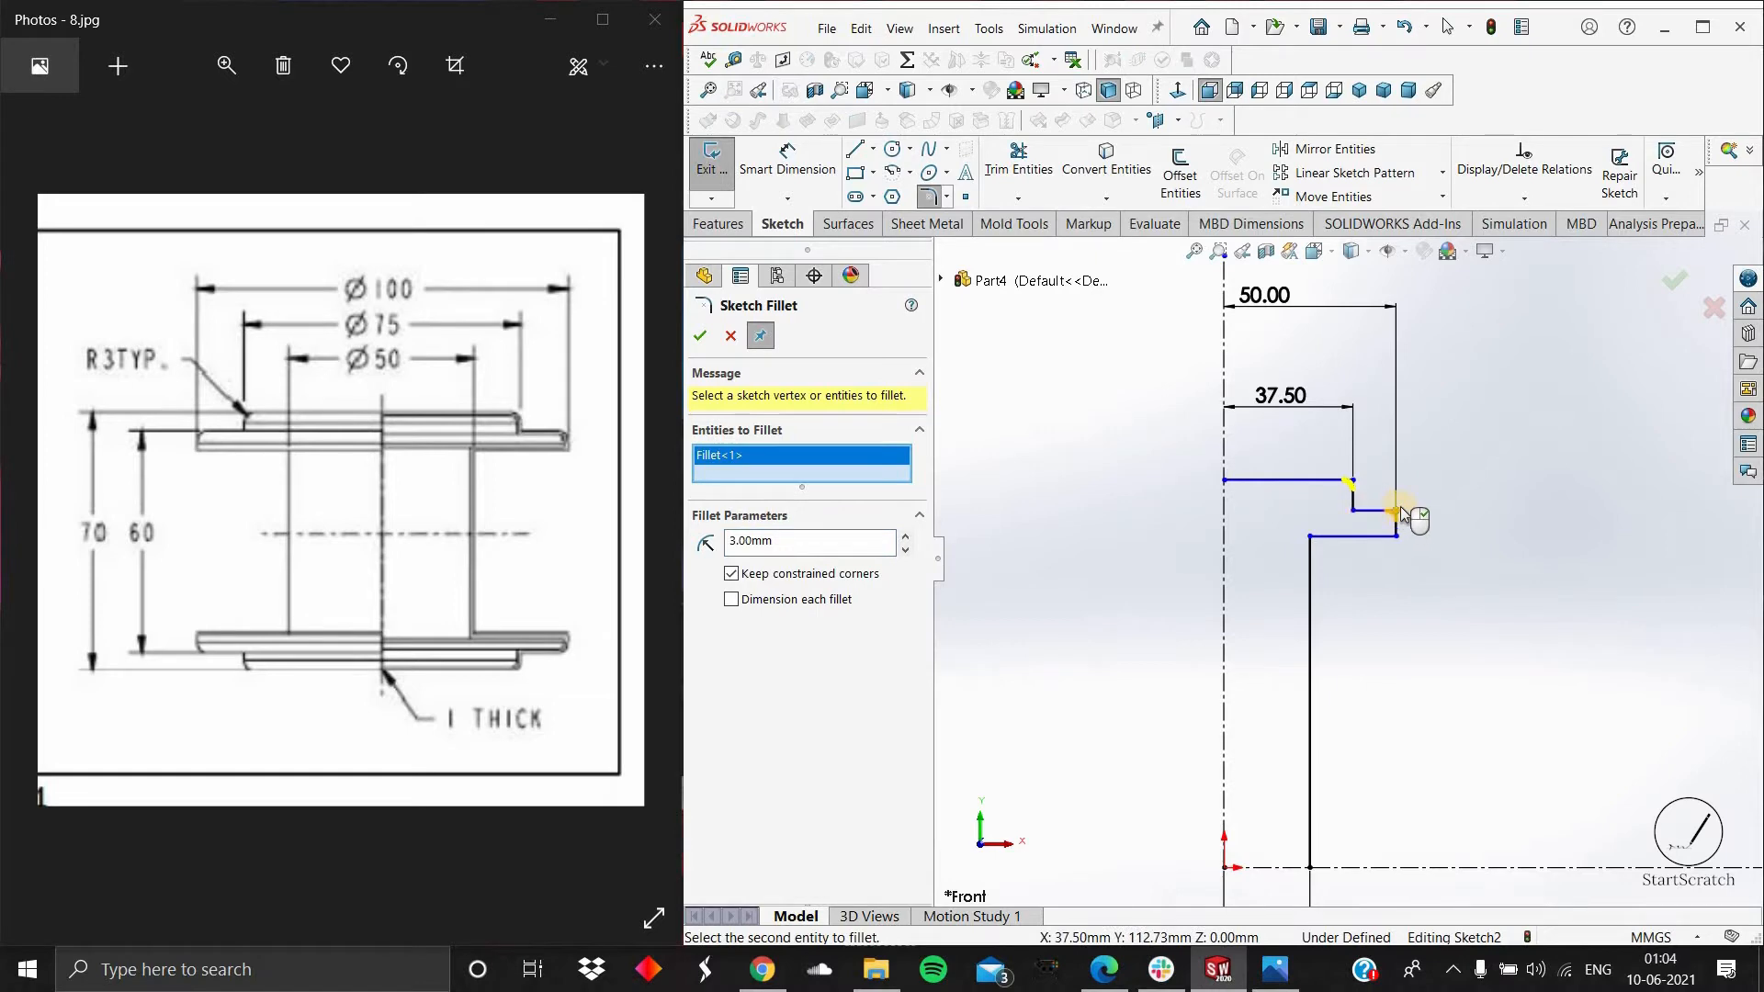
{"action": "left_click", "coordinate": [1399, 514]}
{"action": "key", "text": "Return"}
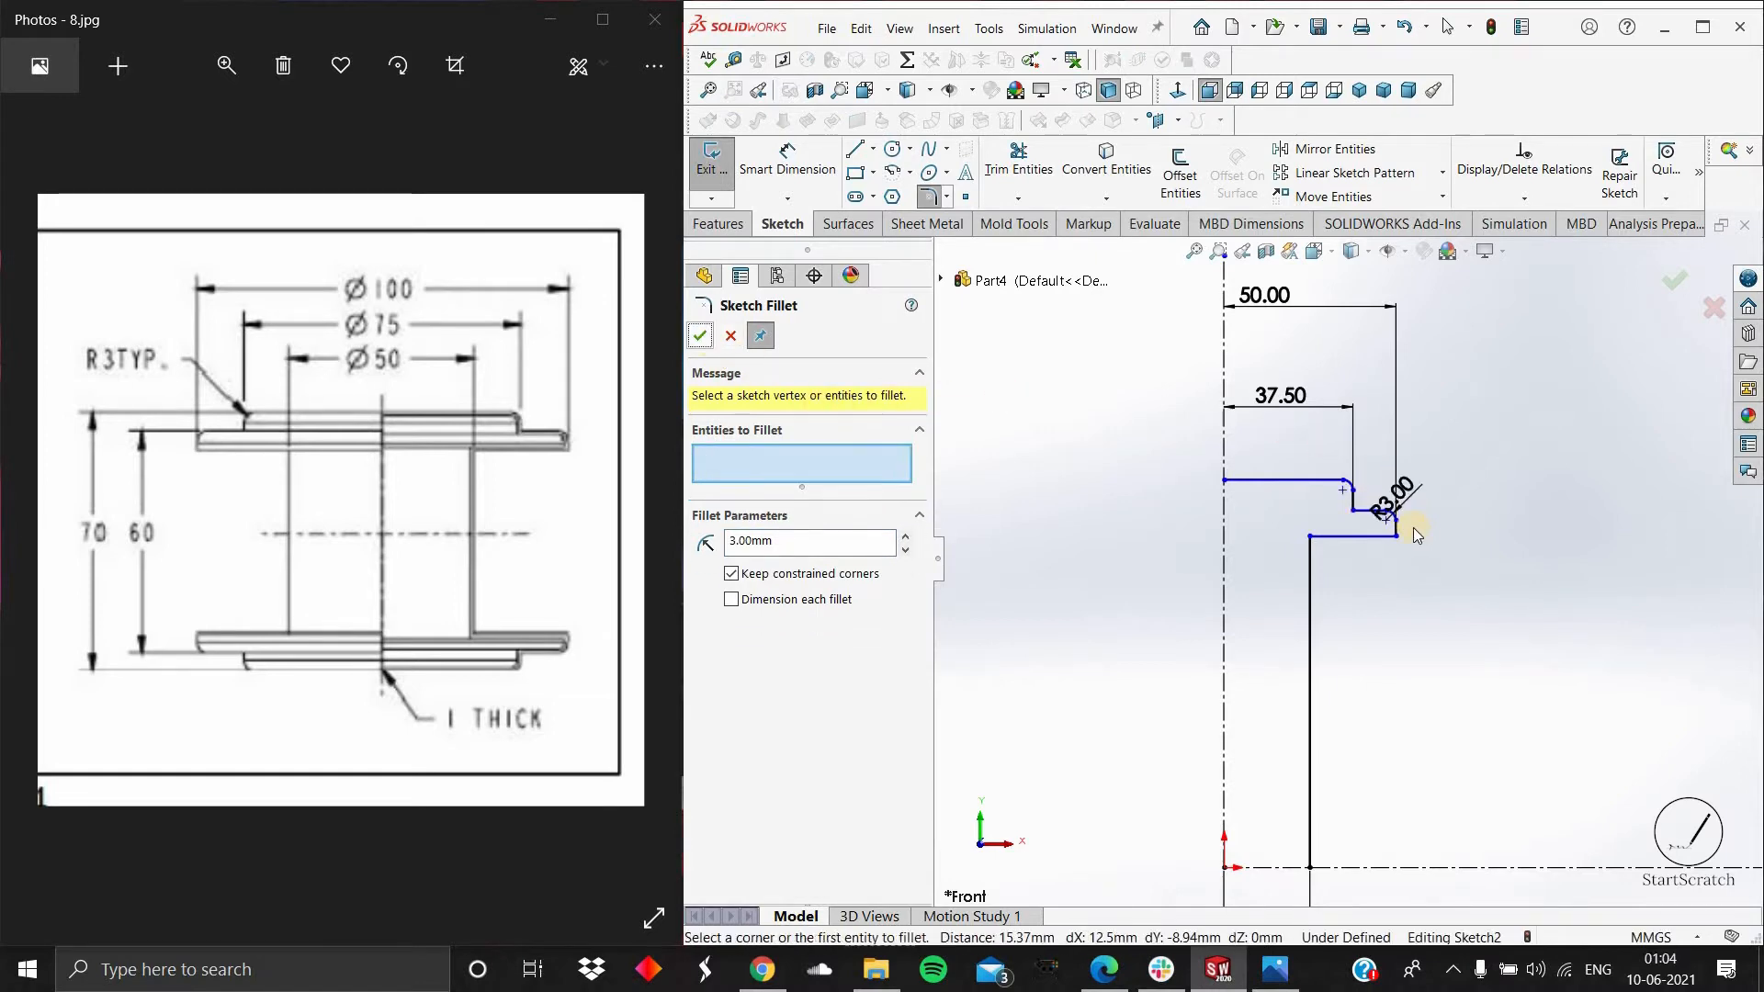
Step: Dimension the distance from the flange's upper horizontal line to the horizontal centerline as 30 mm
{"action": "scroll", "coordinate": [1385, 538], "scroll_direction": "down", "scroll_amount": 3}
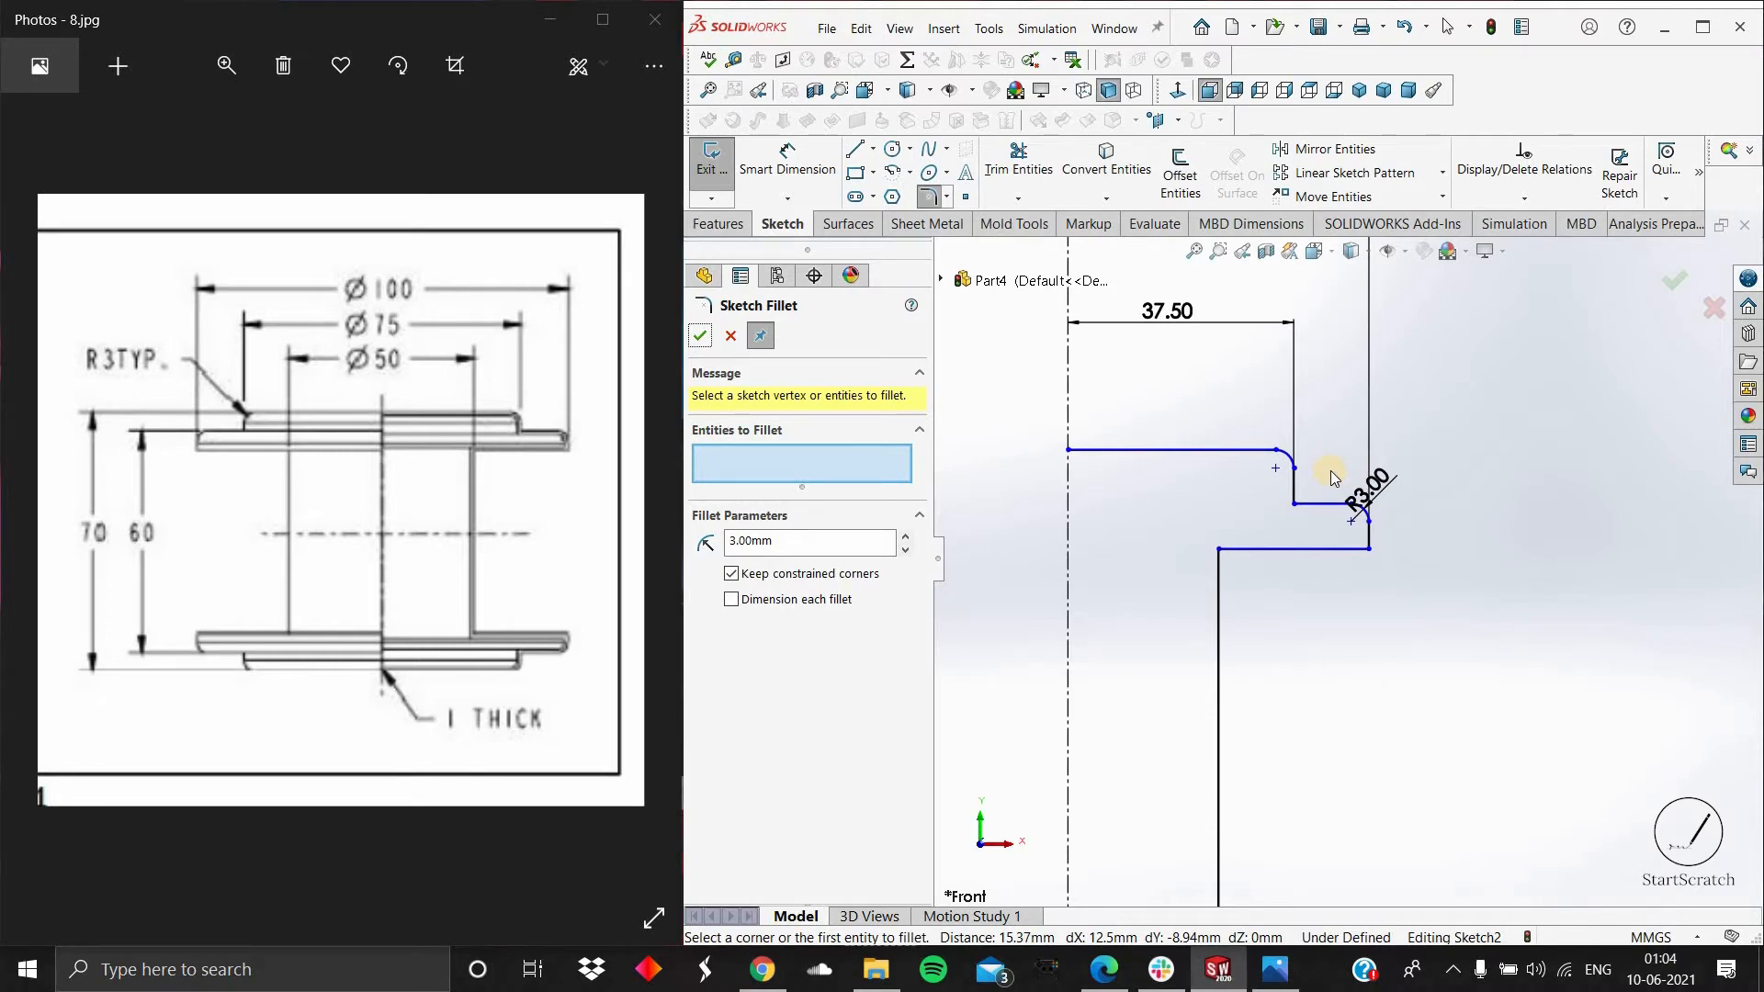
{"action": "scroll", "coordinate": [1409, 577], "scroll_direction": "up", "scroll_amount": 3}
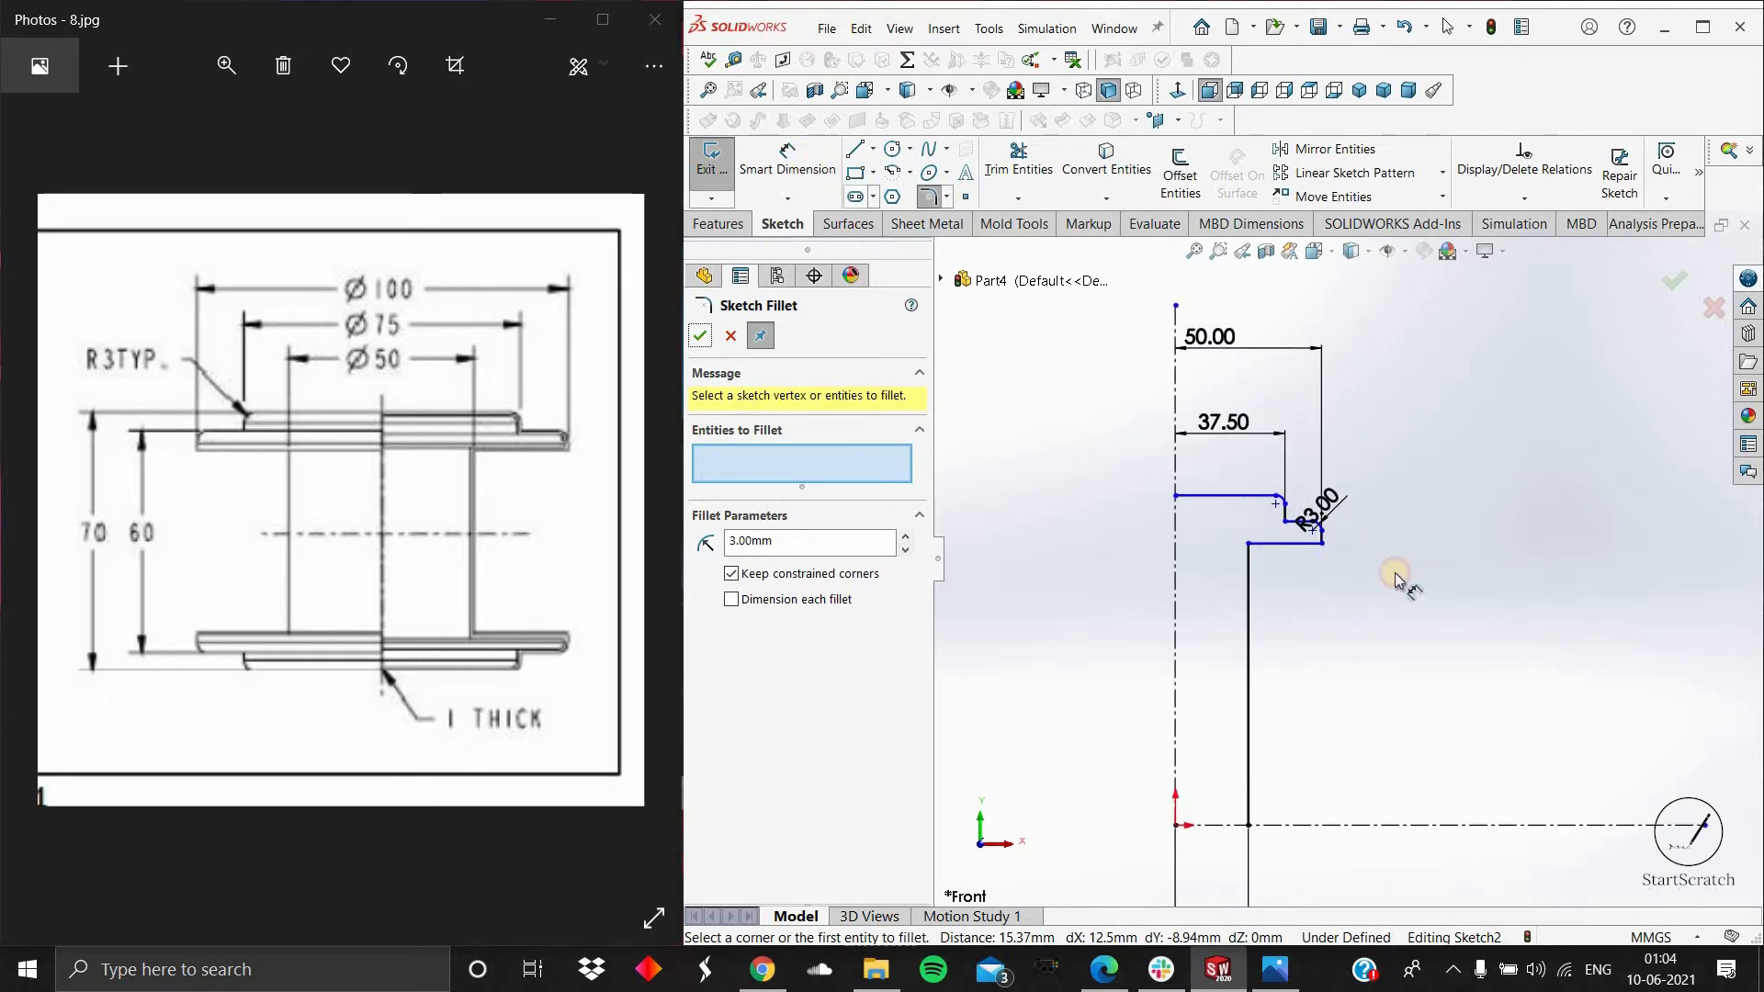
{"action": "scroll", "coordinate": [1306, 528], "scroll_direction": "up", "scroll_amount": 3}
{"action": "left_click", "coordinate": [1307, 554]}
{"action": "scroll", "coordinate": [1323, 701], "scroll_direction": "up", "scroll_amount": 6}
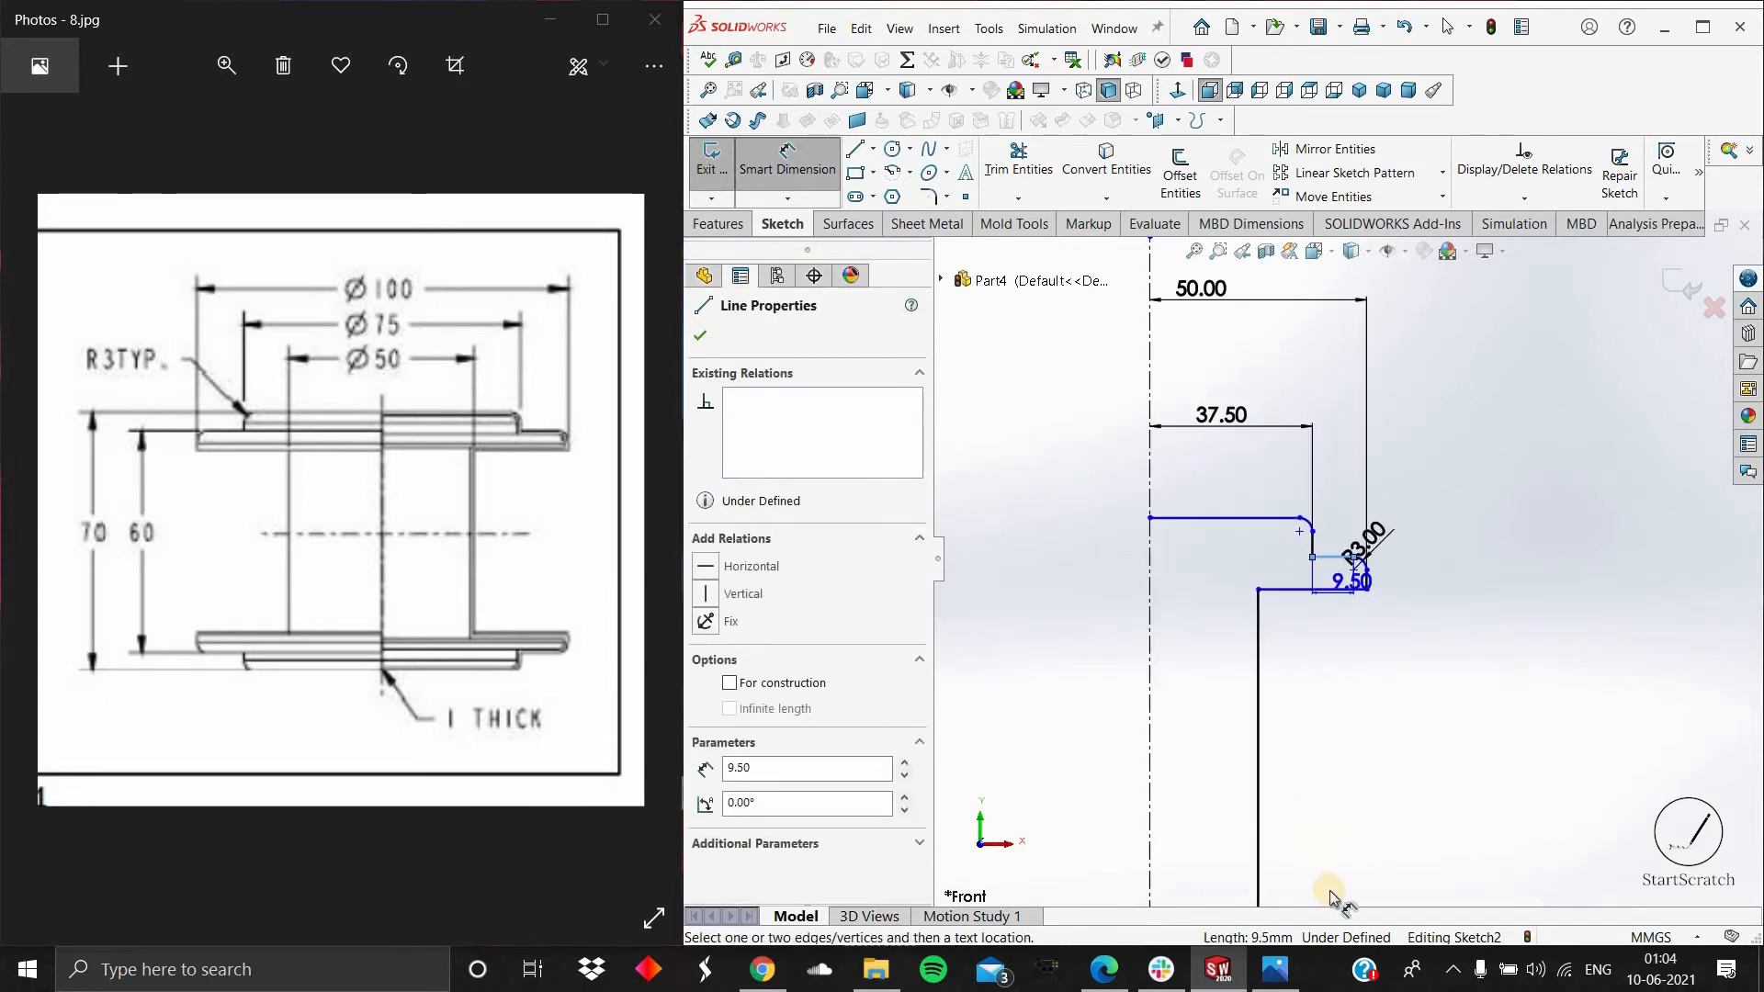
{"action": "left_click", "coordinate": [1469, 727]}
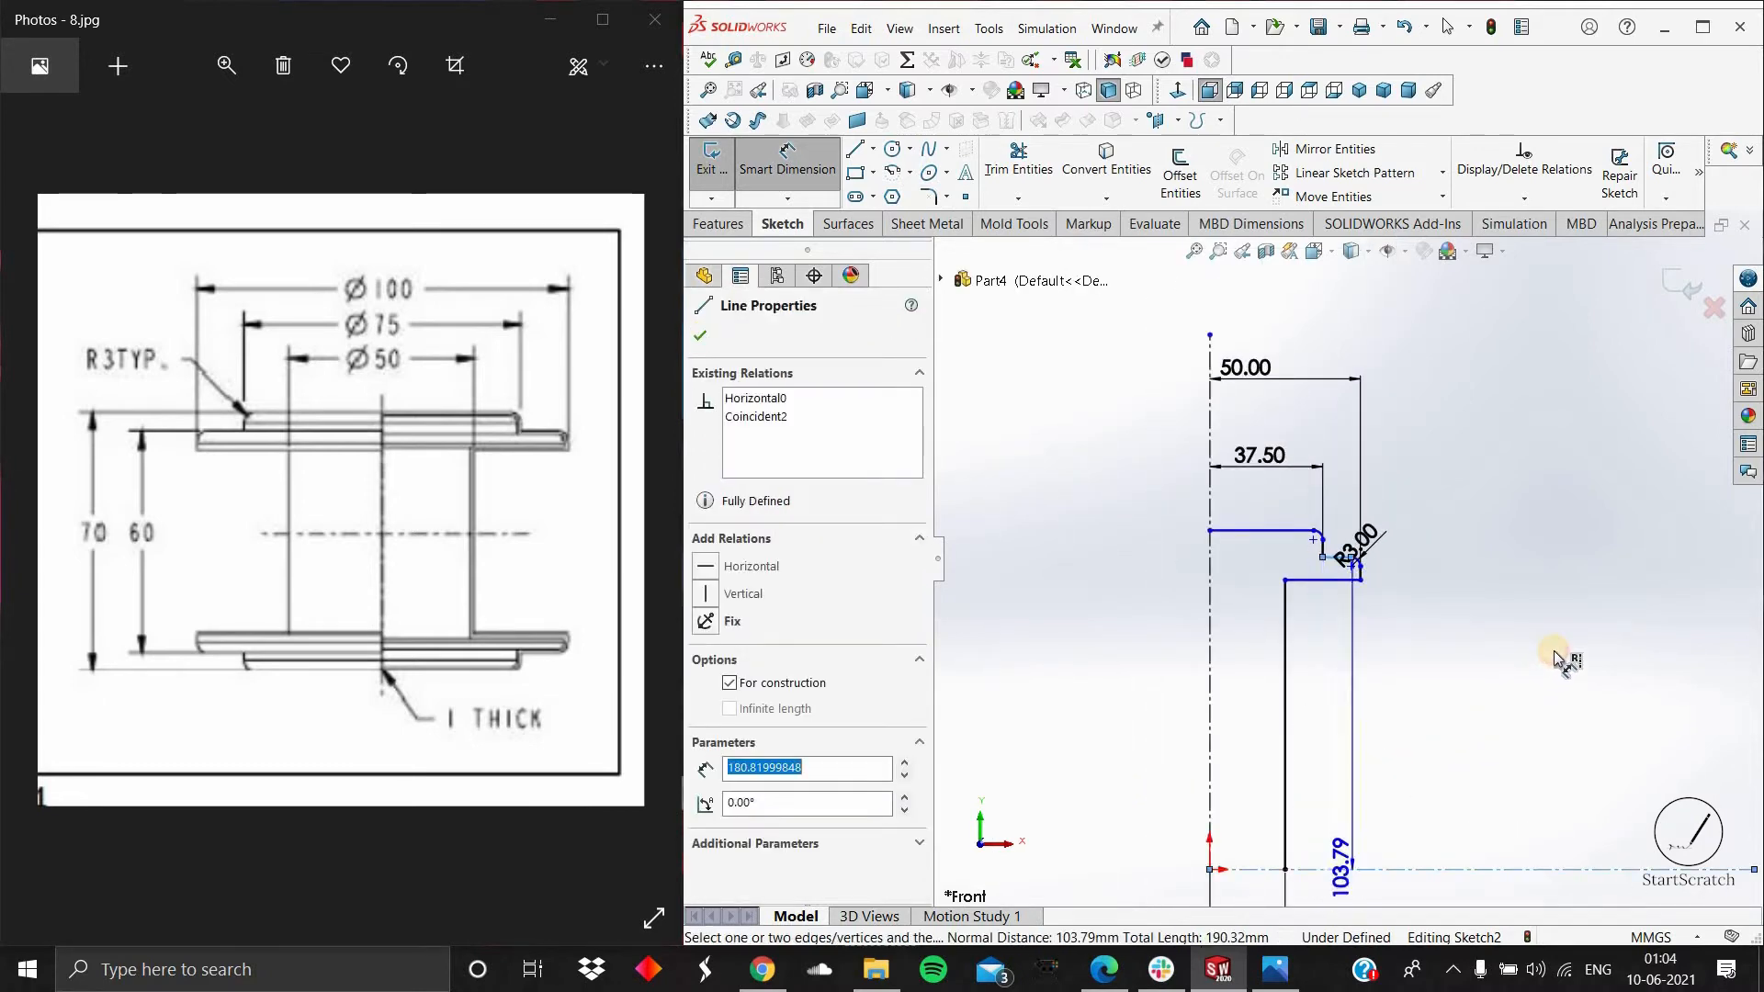
{"action": "type", "text": "30"}
{"action": "key", "text": "Return"}
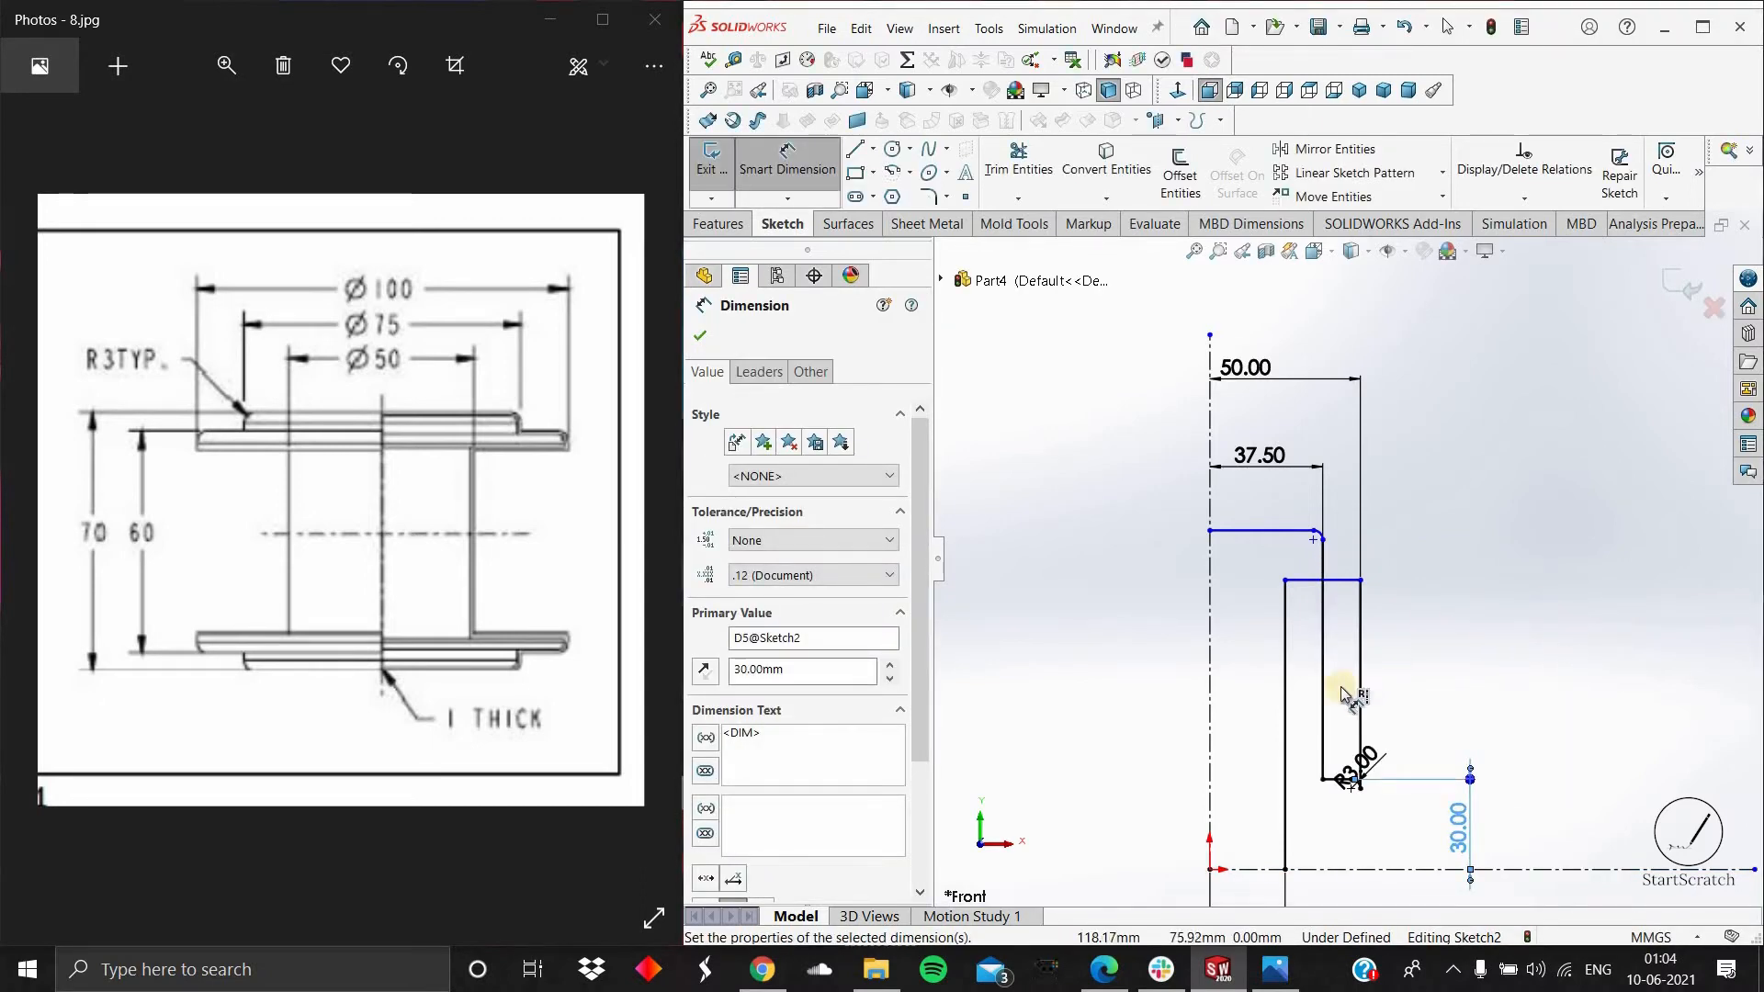
Step: Dimension the distance from the profile's topmost horizontal line to the horizontal centerline as 35 mm
{"action": "left_click", "coordinate": [1291, 530]}
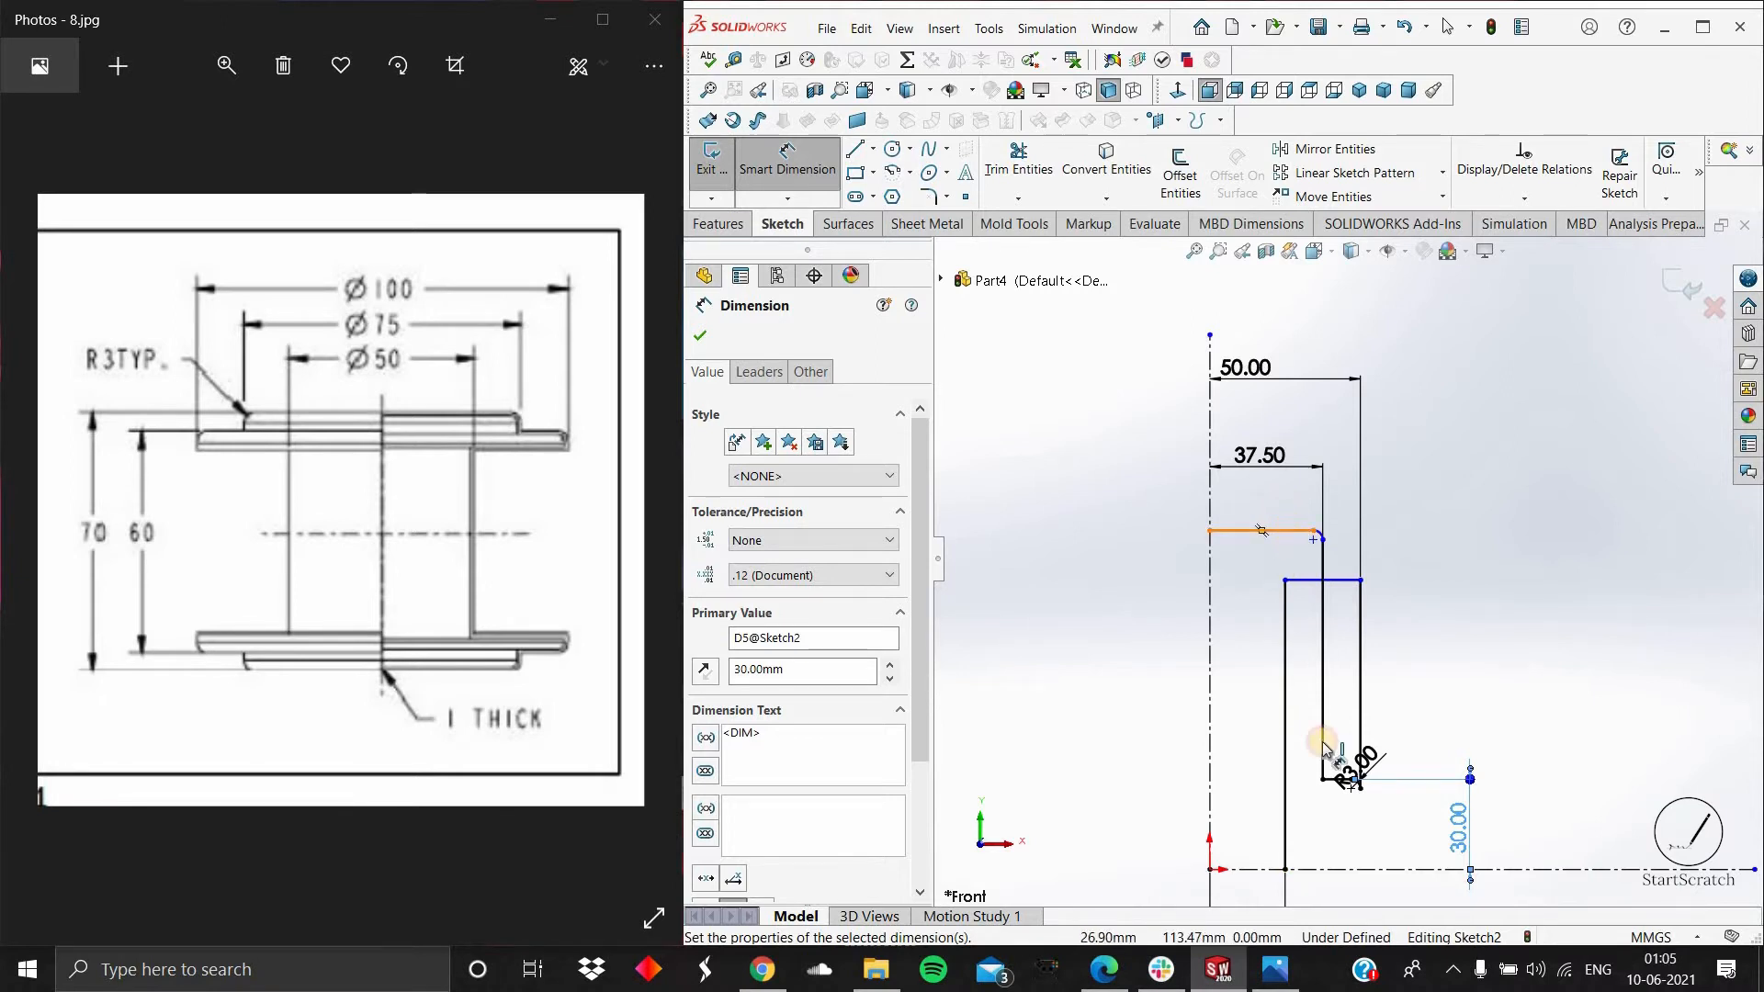
{"action": "left_click", "coordinate": [1341, 869]}
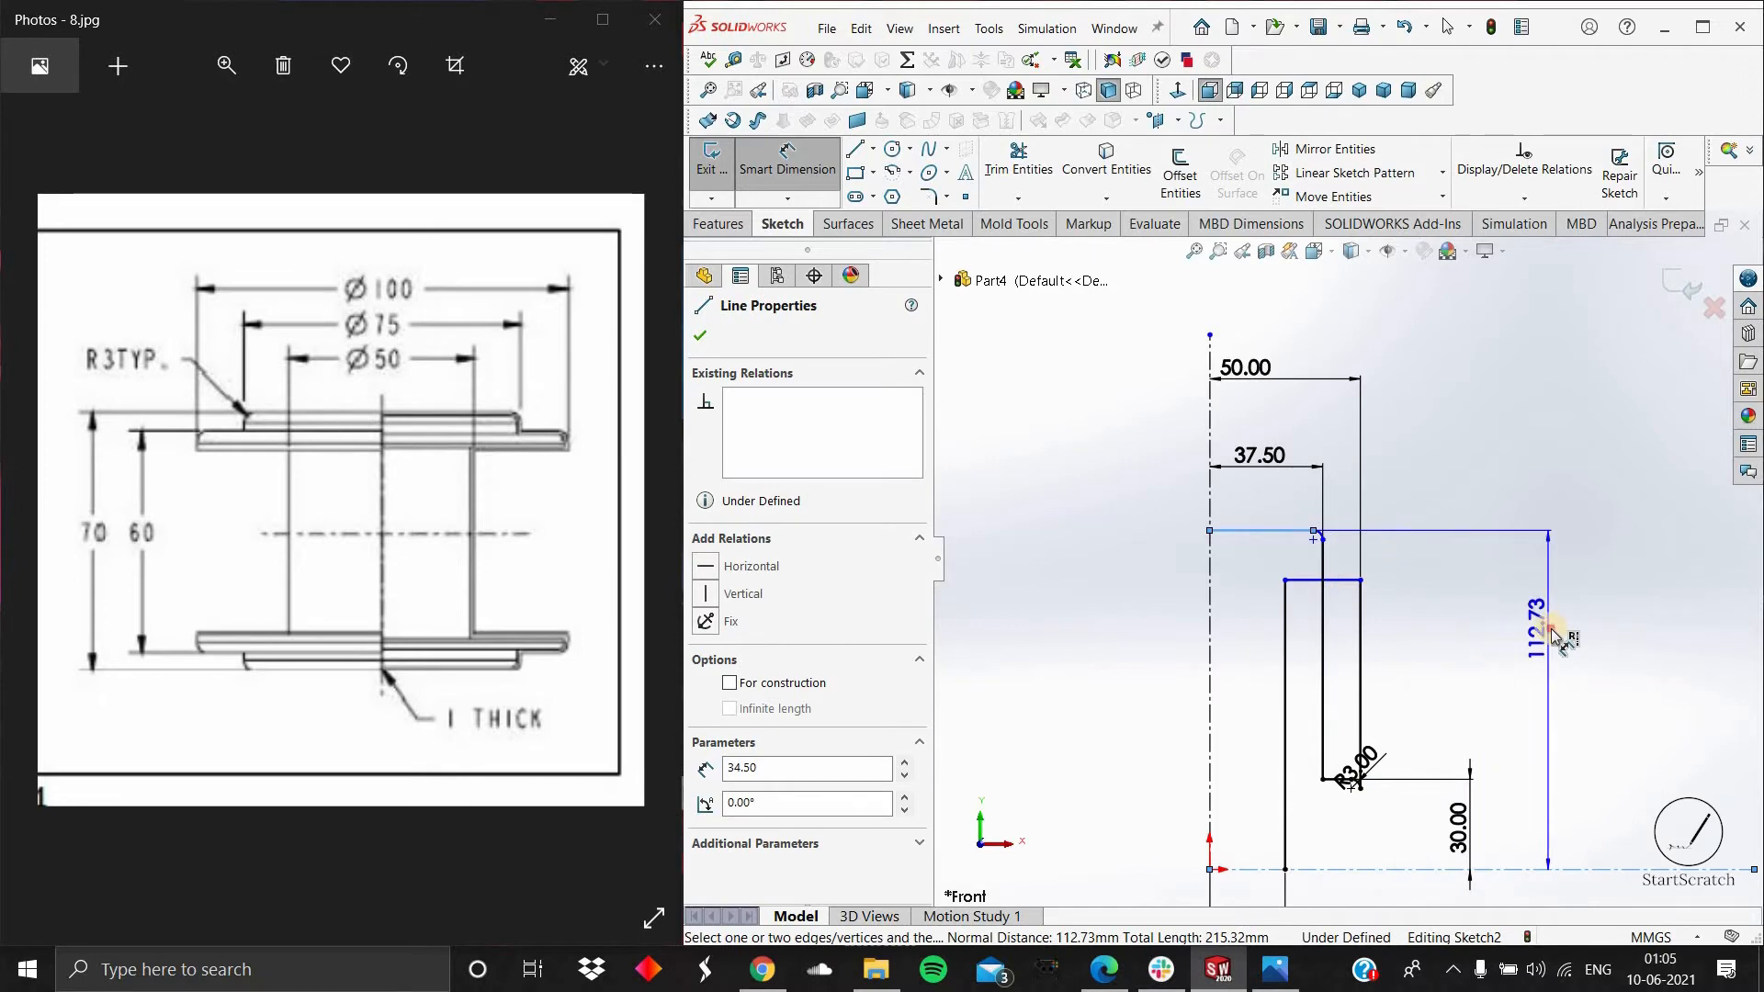
{"action": "left_click", "coordinate": [1523, 406]}
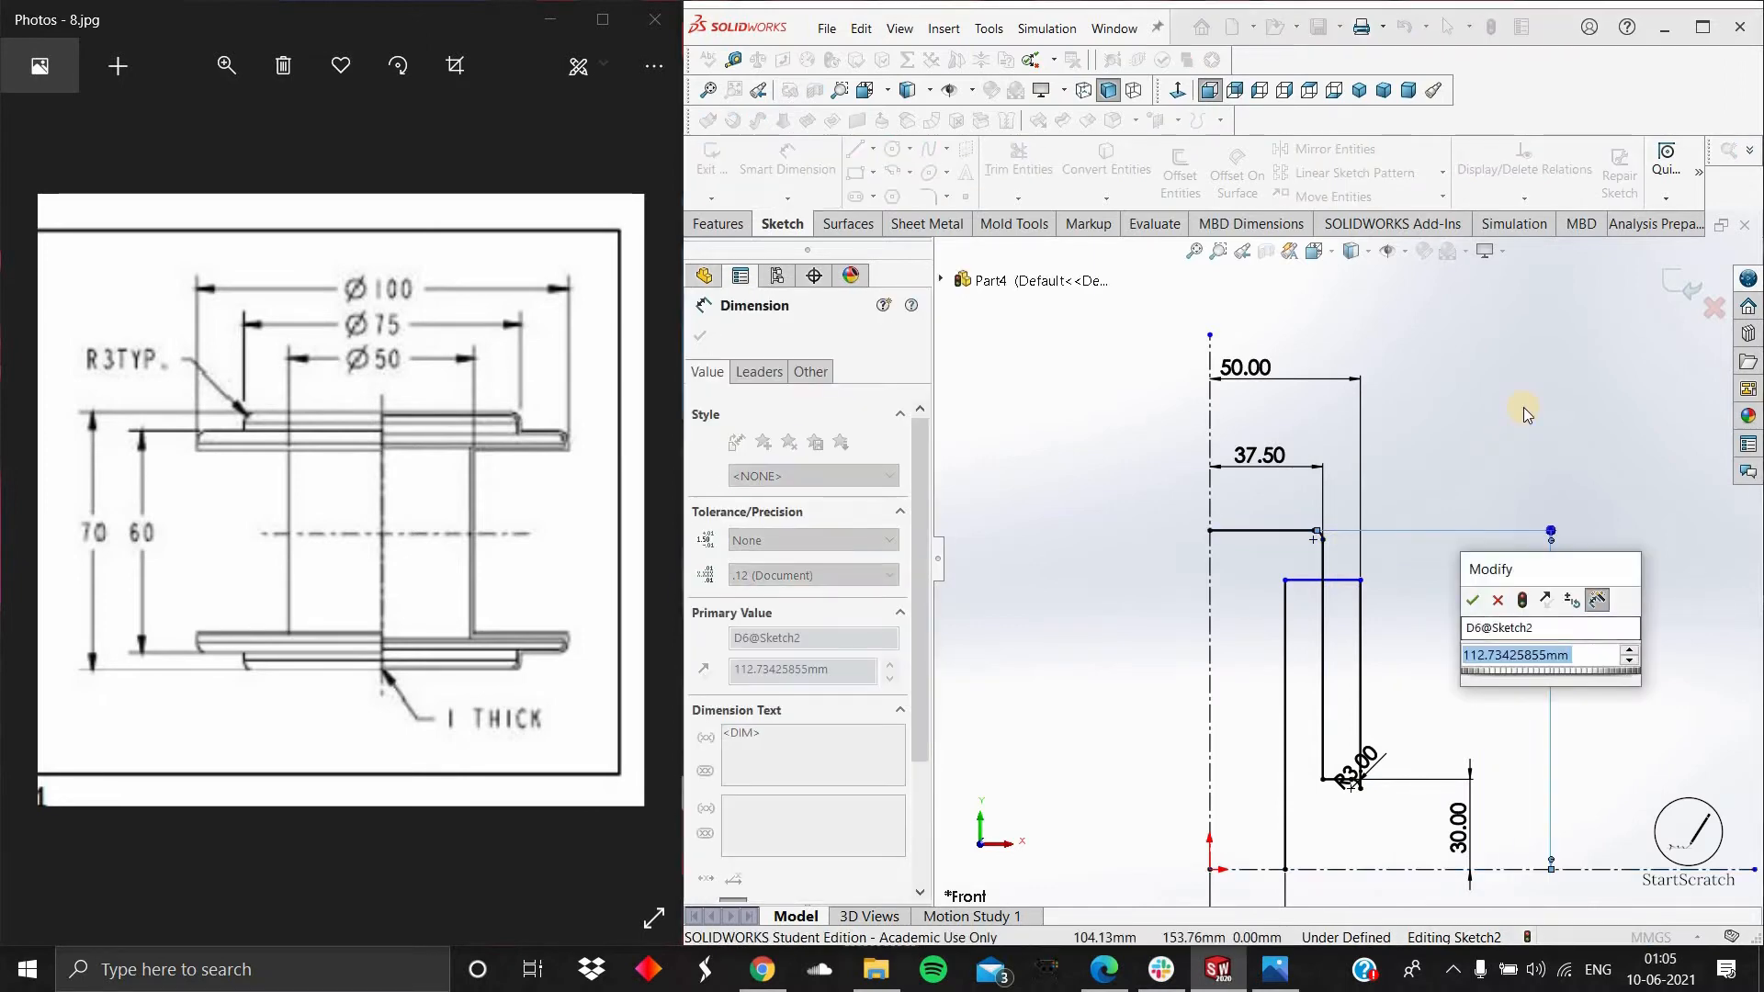
{"action": "type", "text": "35"}
{"action": "key", "text": "Return"}
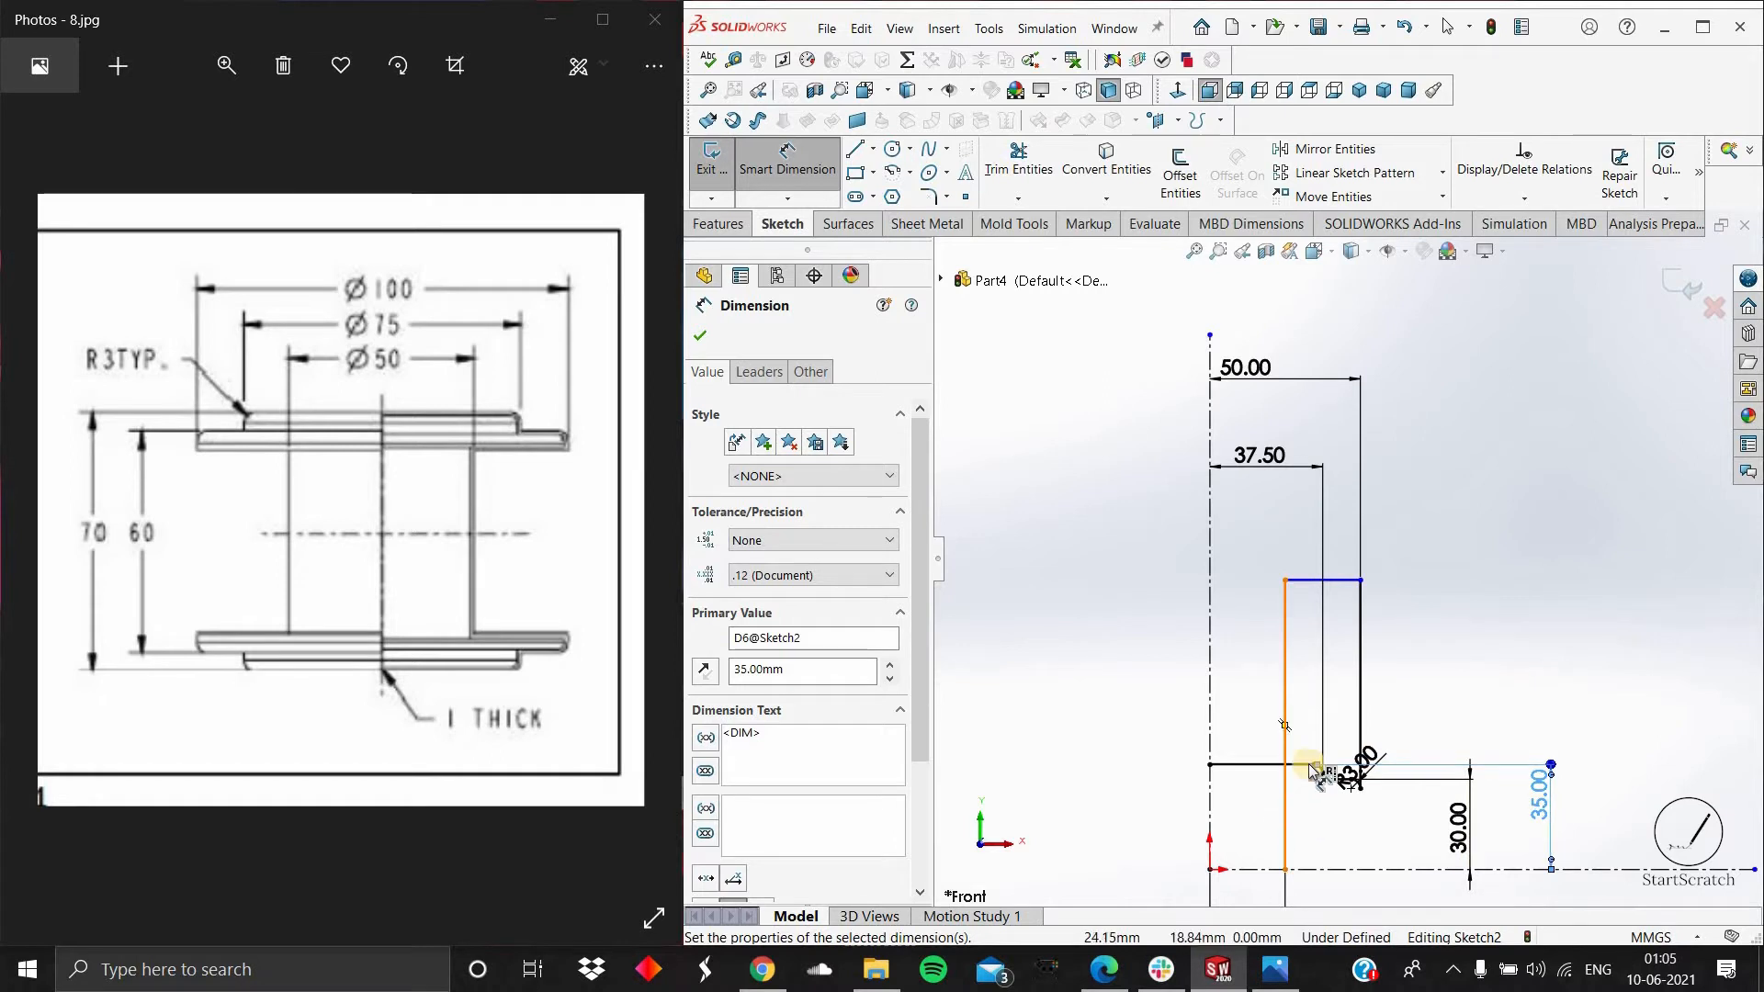
Step: Dimension the distance from the flange's lower horizontal edge to the horizontal centerline as 25 mm and finish dimensioning
{"action": "scroll", "coordinate": [1336, 698], "scroll_direction": "up", "scroll_amount": 4}
{"action": "scroll", "coordinate": [1336, 698], "scroll_direction": "down", "scroll_amount": 4}
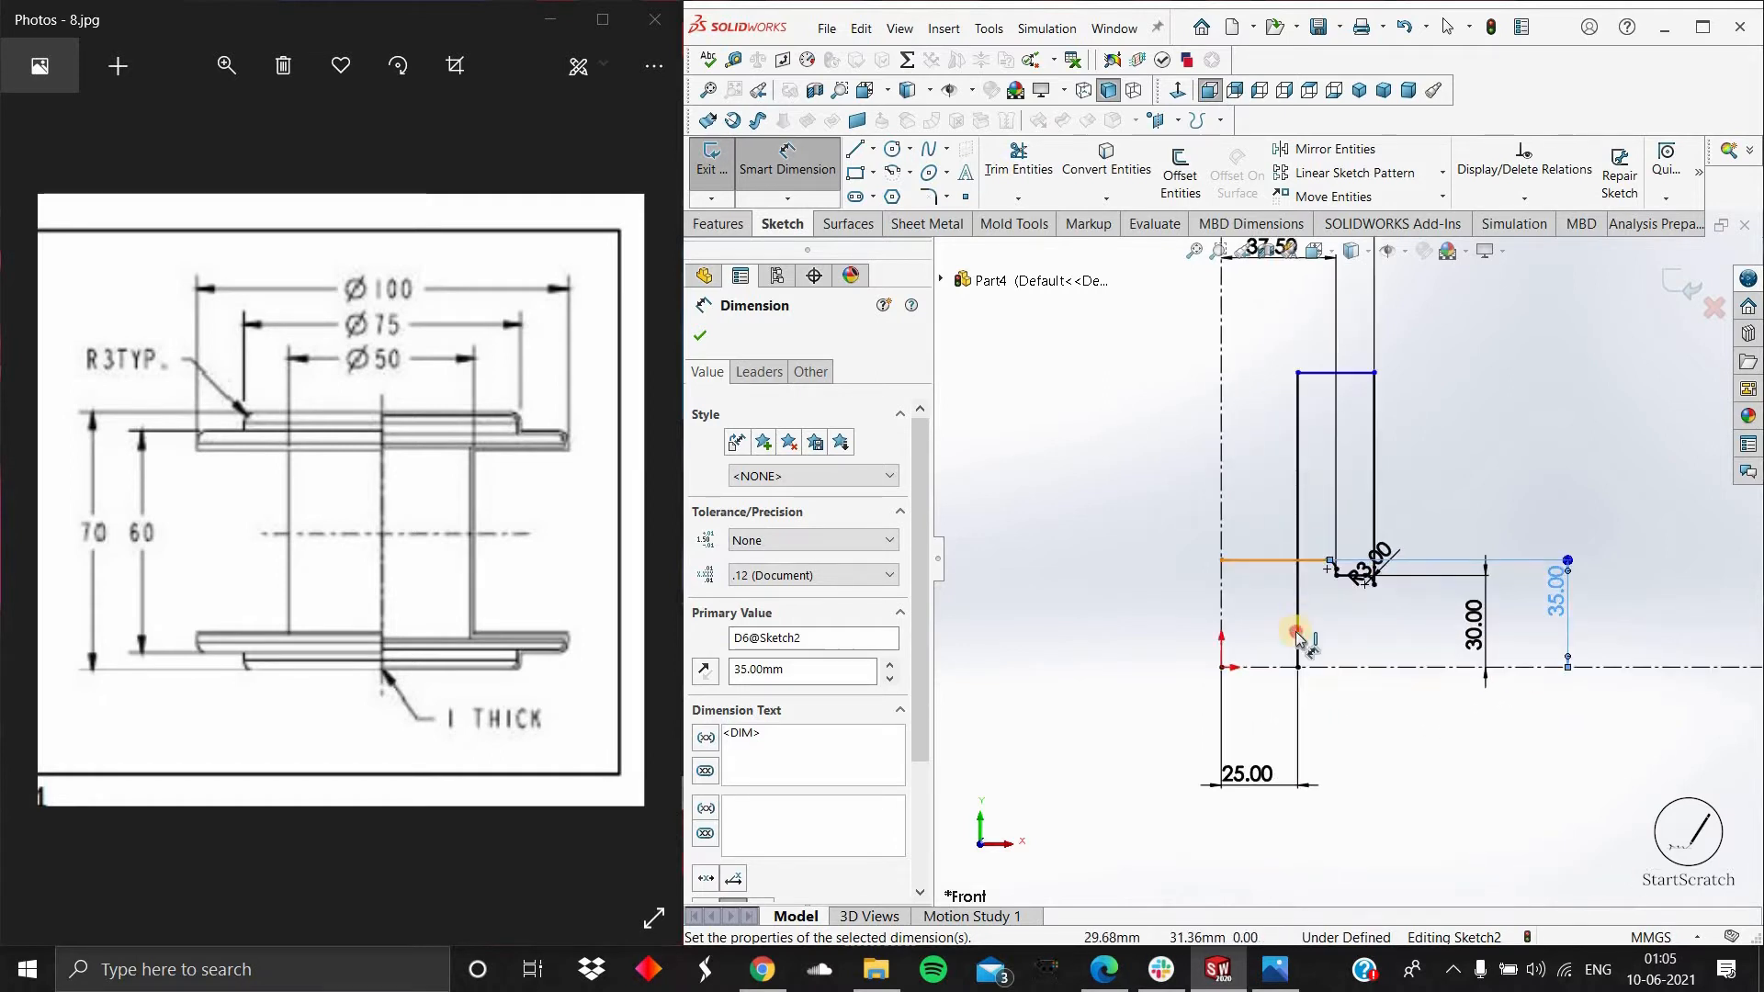
{"action": "left_click", "coordinate": [1297, 631]}
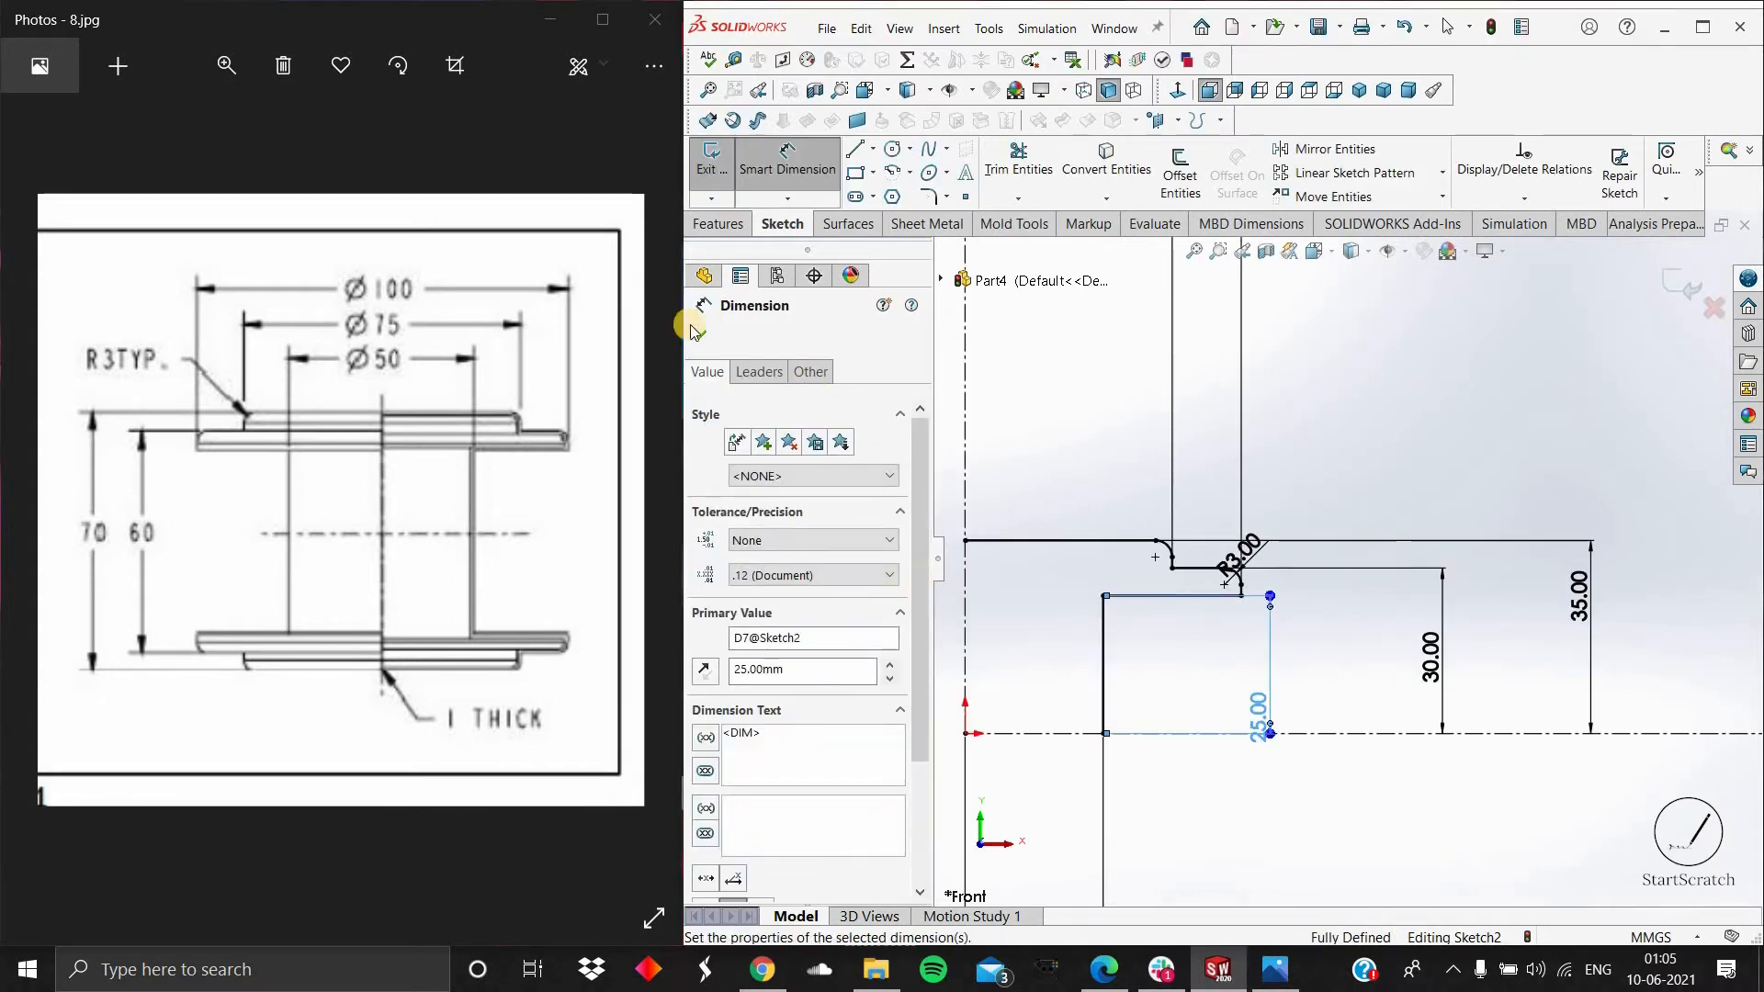
{"action": "key", "text": "Escape"}
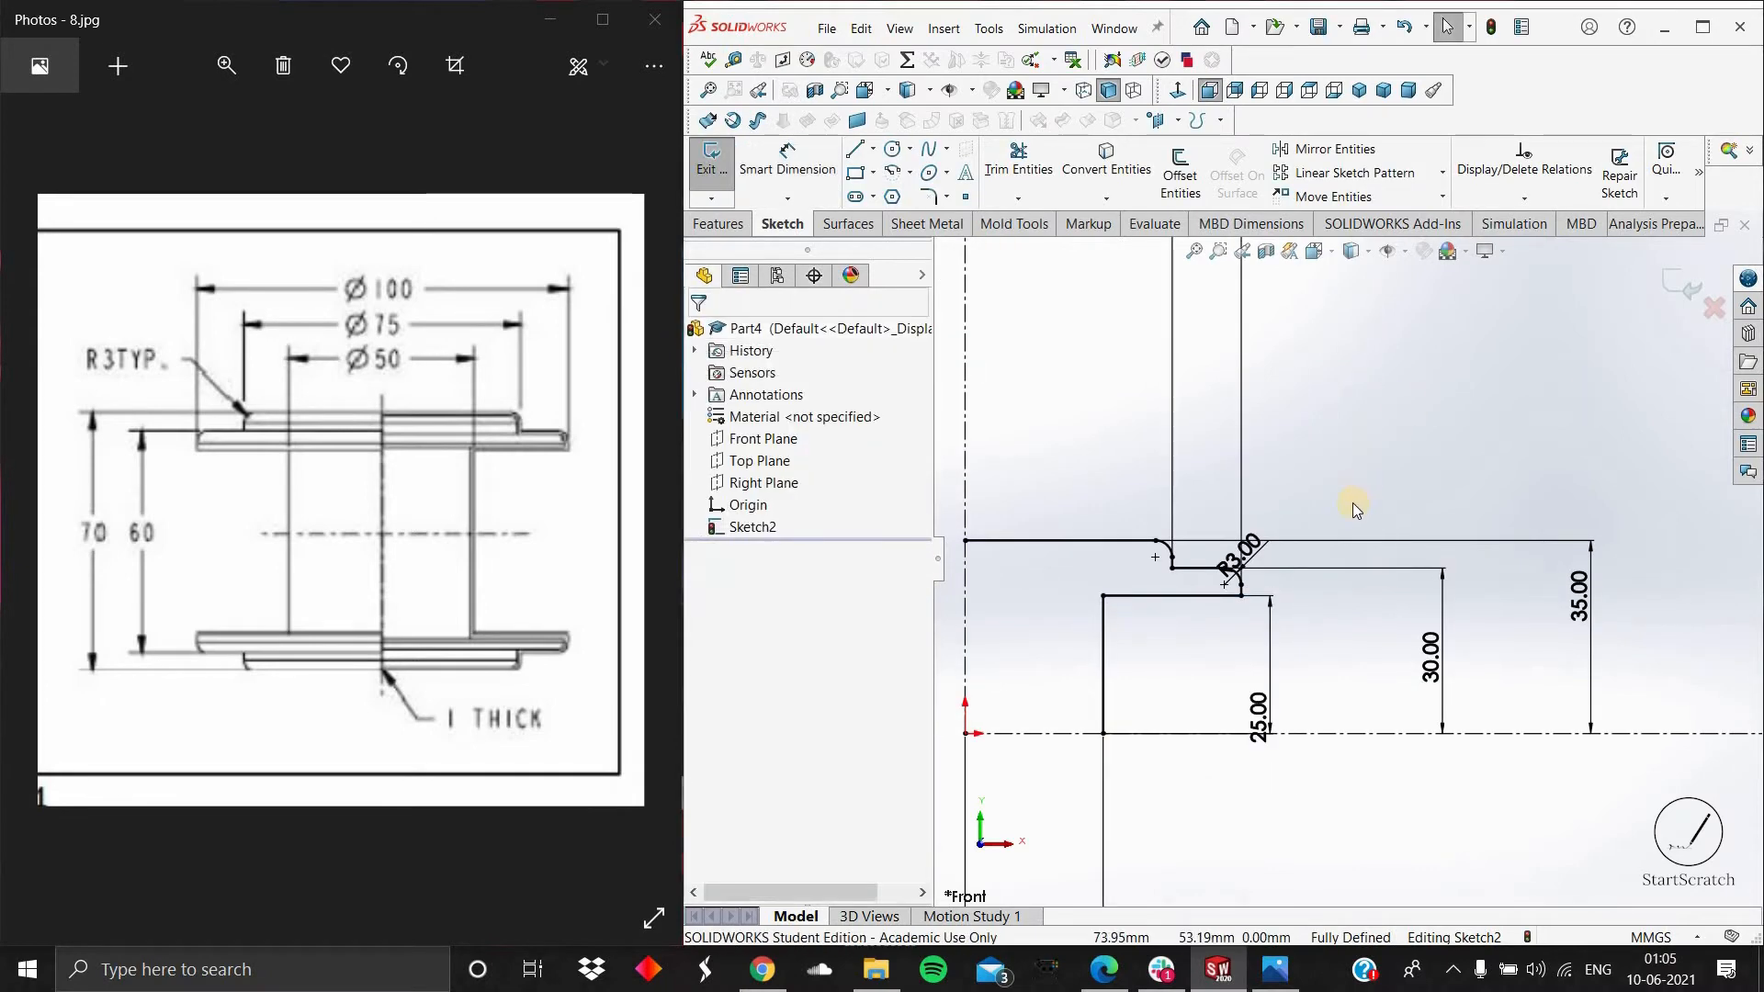
Step: Offset the whole profile chain inward by 1 mm with Offset Entities, keeping the offset dimension
{"action": "scroll", "coordinate": [1352, 503], "scroll_direction": "up", "scroll_amount": 5}
{"action": "scroll", "coordinate": [1248, 496], "scroll_direction": "down", "scroll_amount": 2}
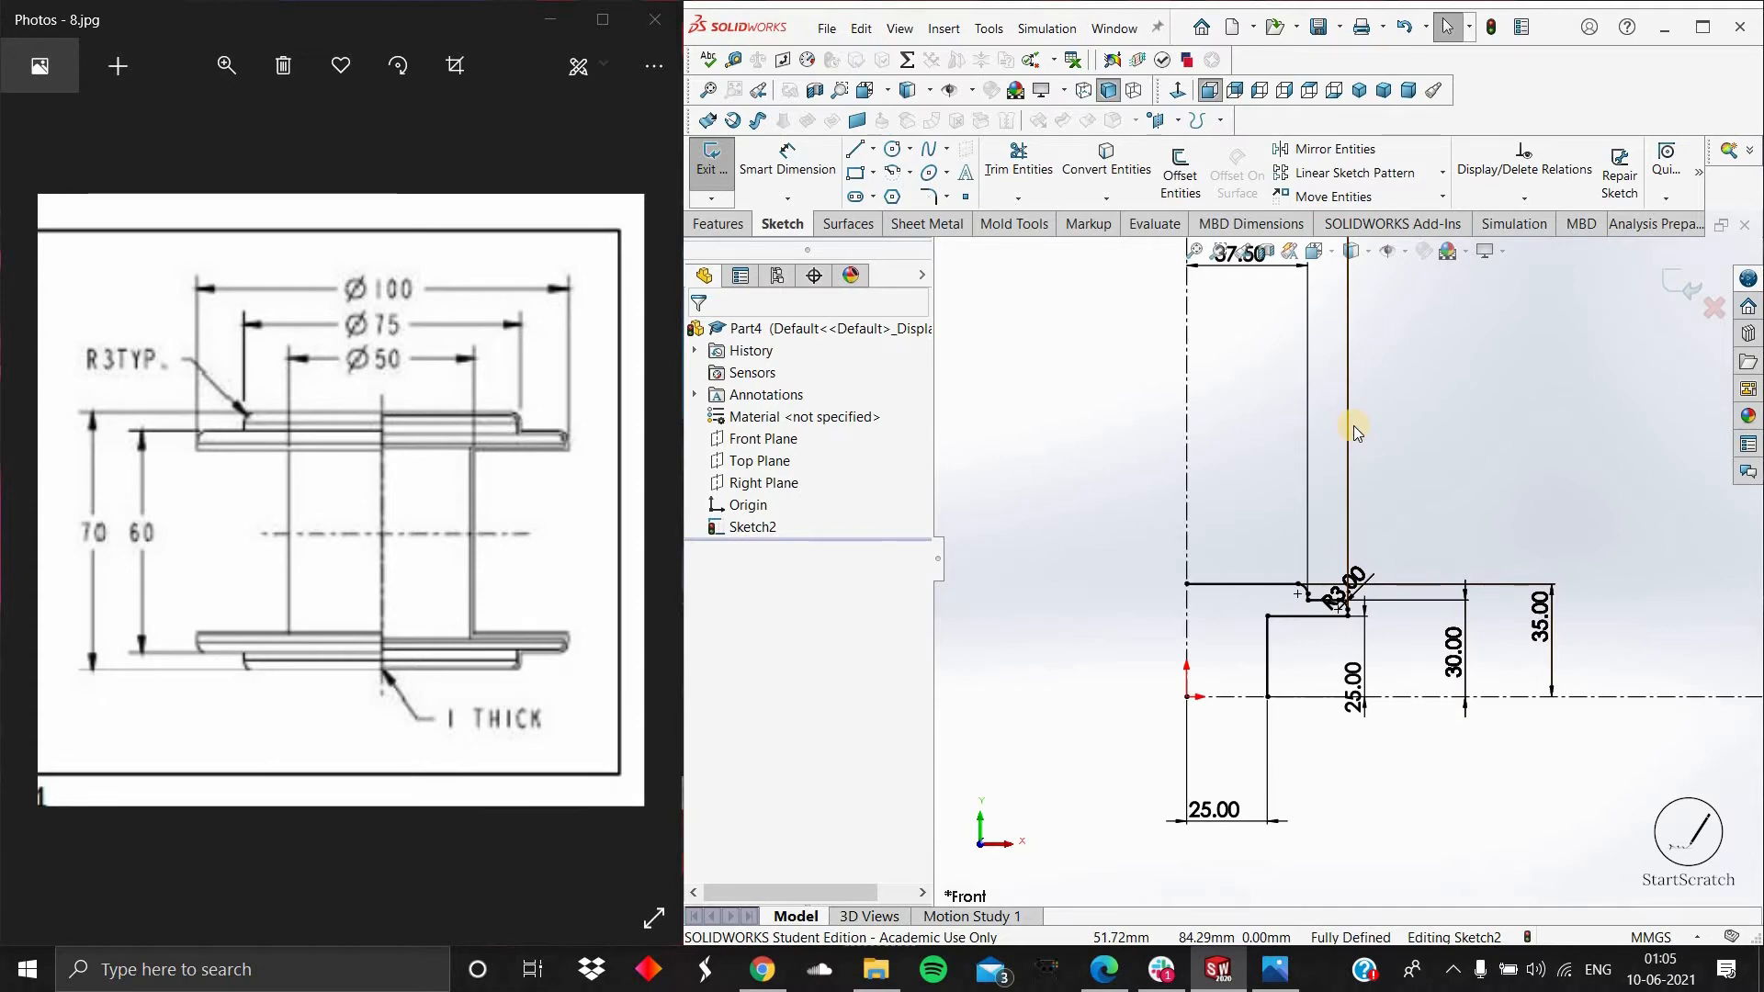
{"action": "left_click", "coordinate": [1180, 177]}
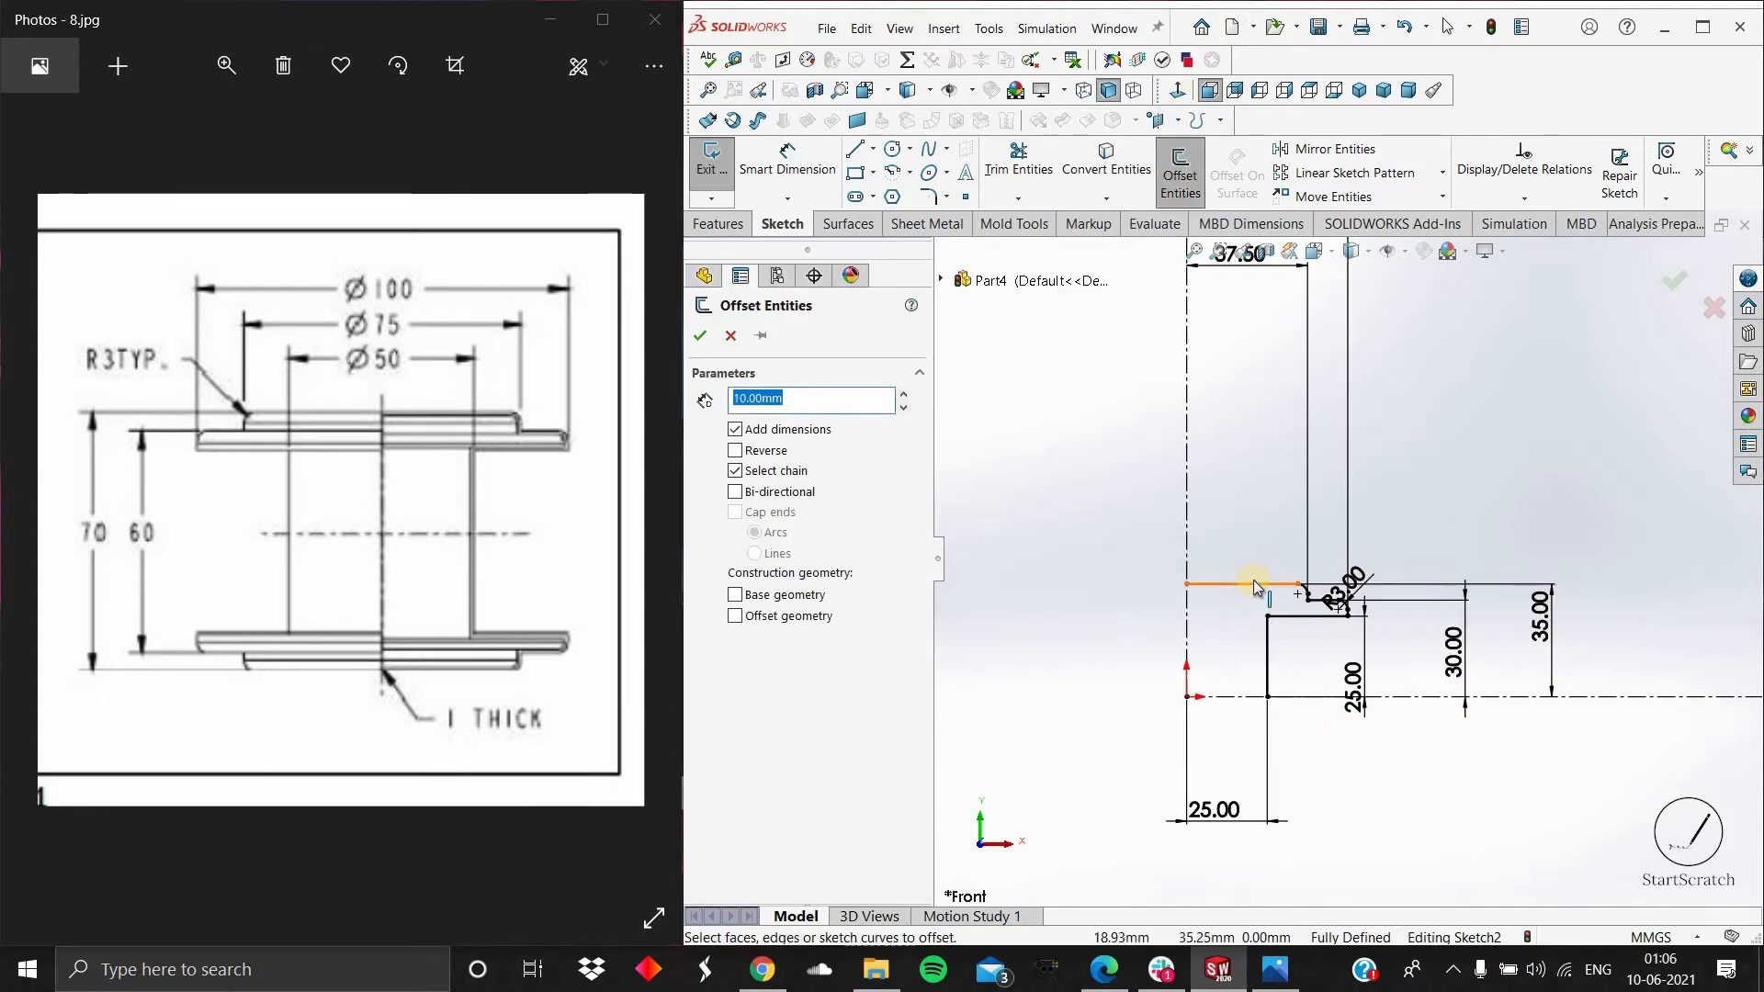
{"action": "left_click", "coordinate": [1286, 586]}
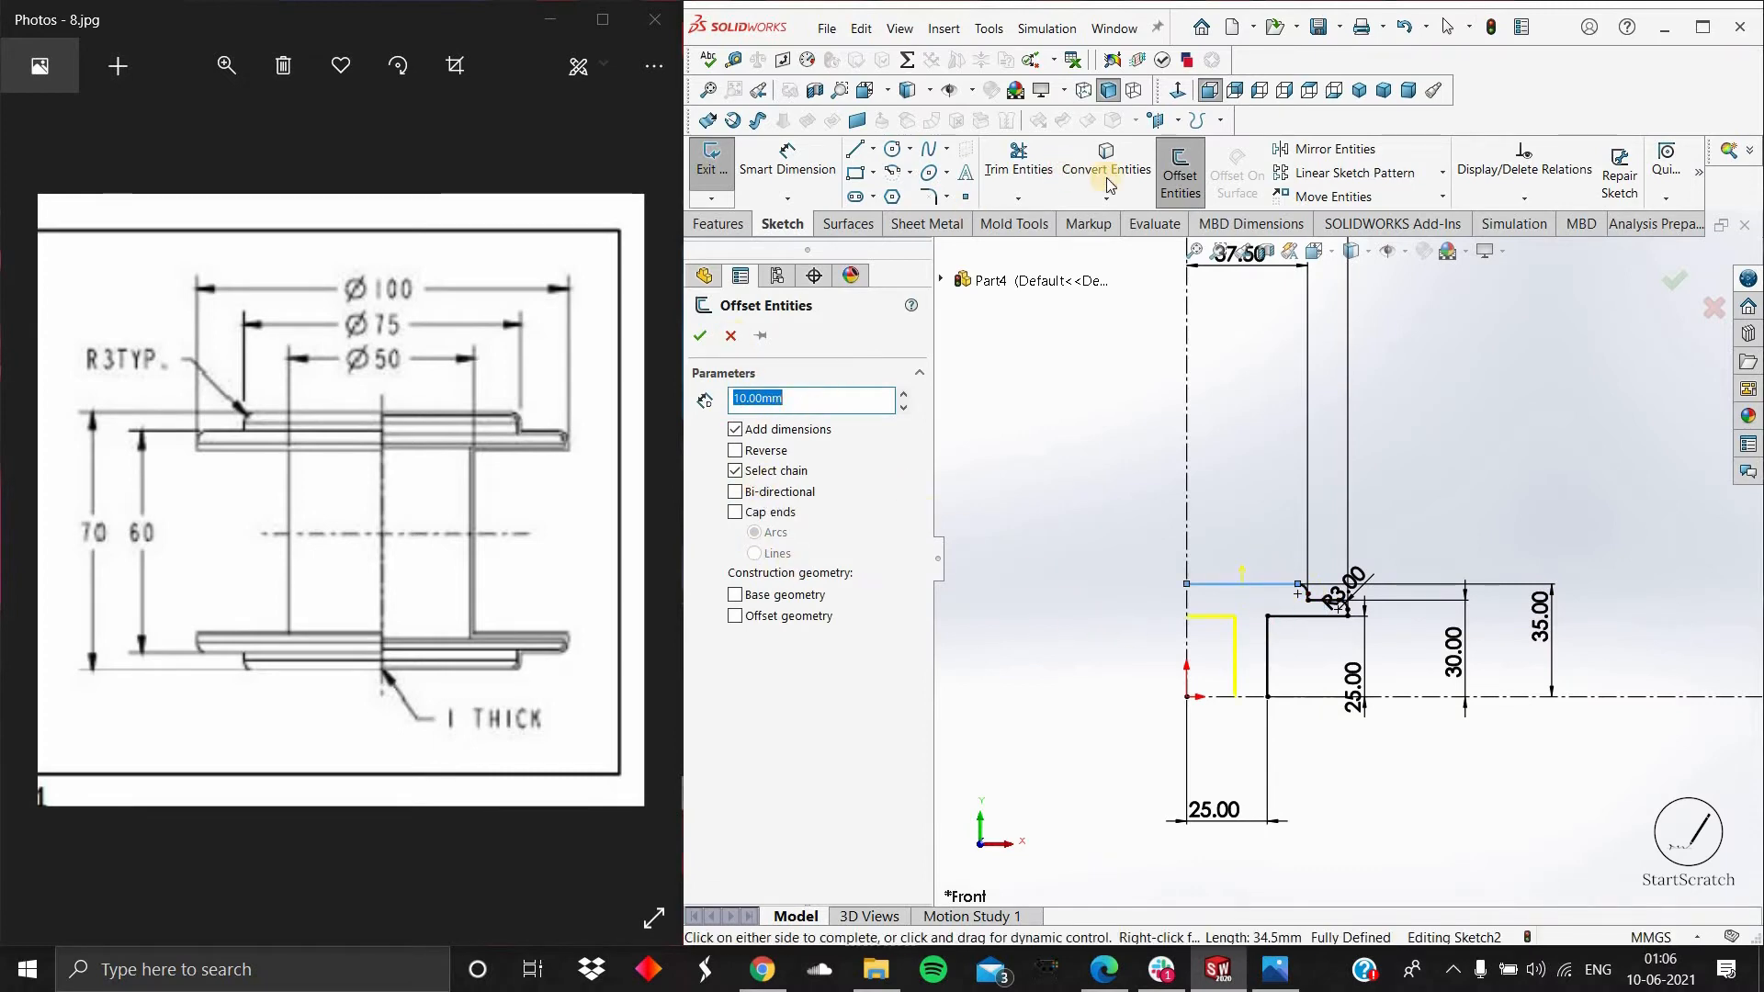
{"action": "left_click", "coordinate": [1179, 175]}
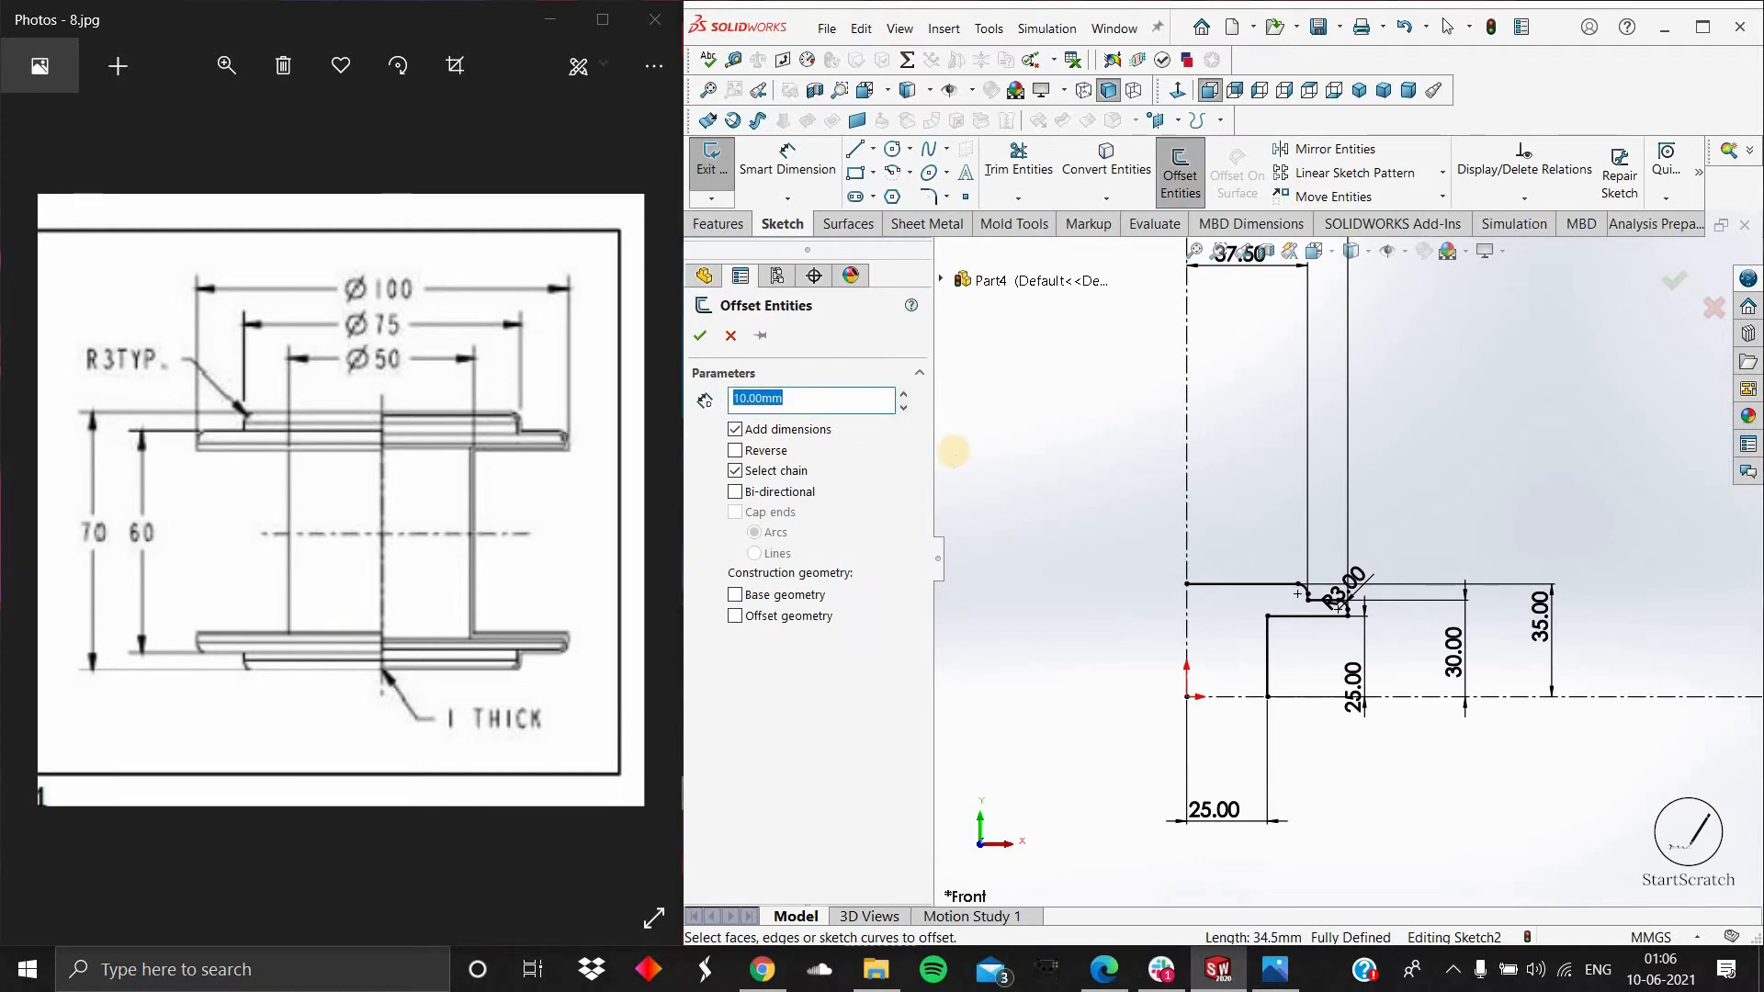
{"action": "type", "text": "1"}
{"action": "key", "text": "Return"}
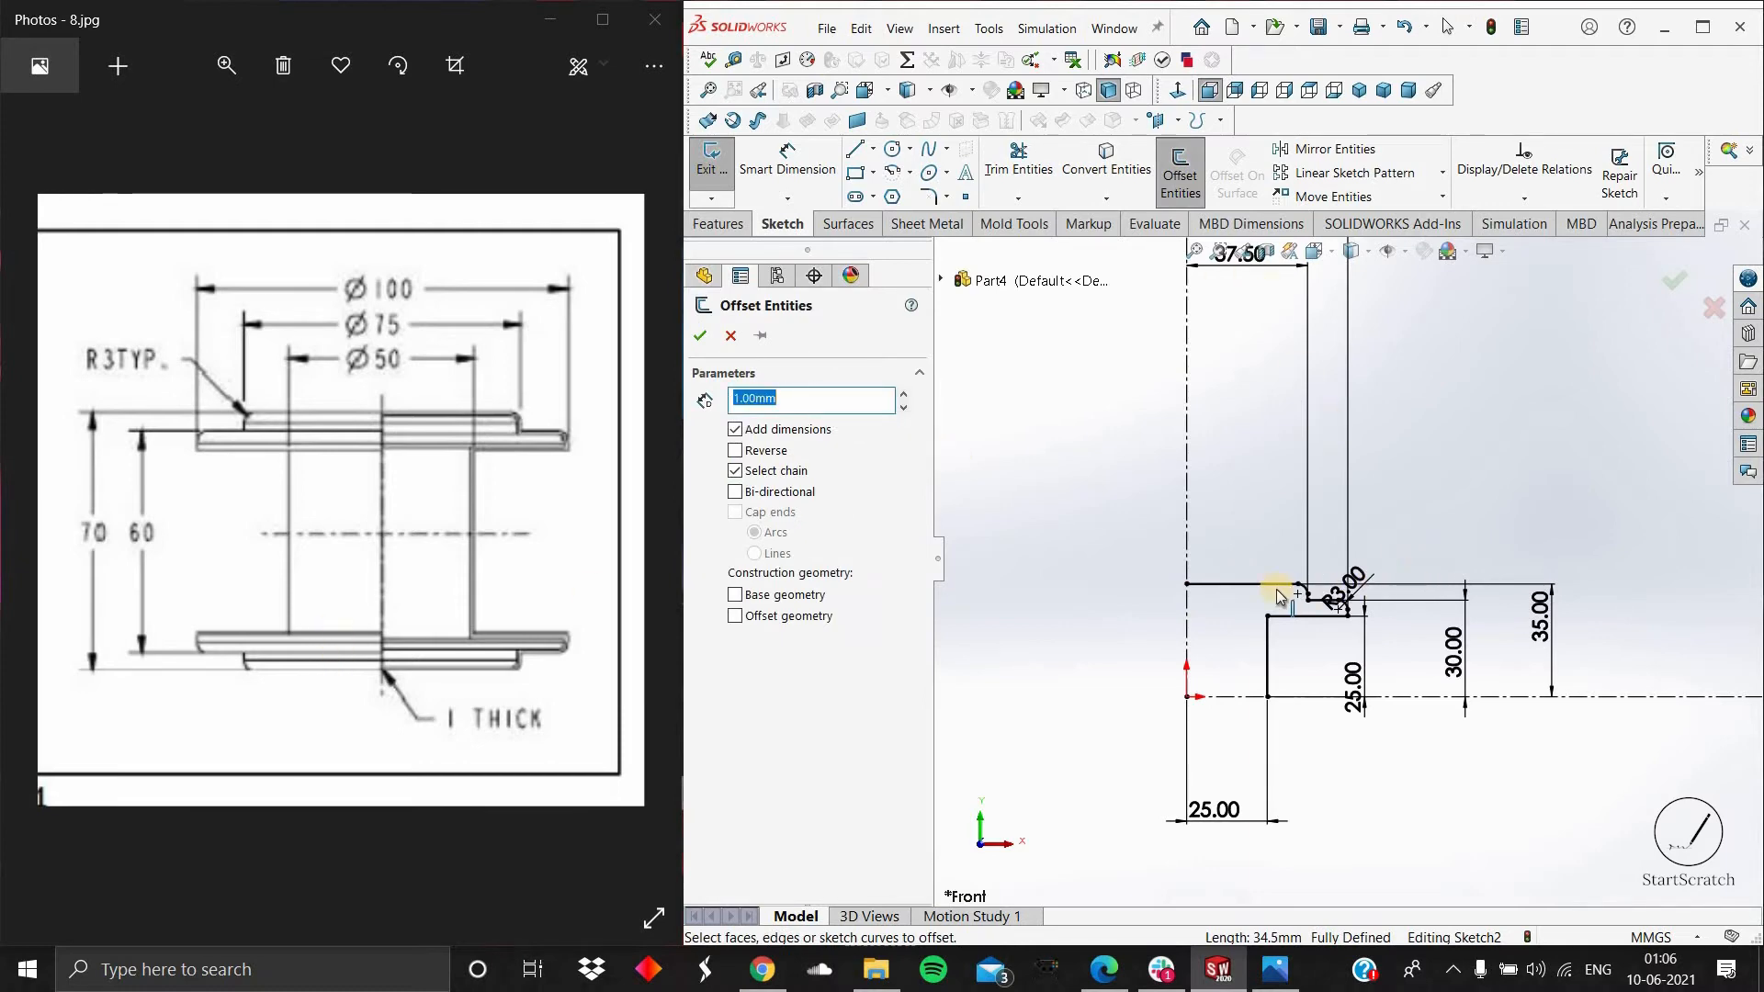
{"action": "scroll", "coordinate": [1283, 592], "scroll_direction": "down", "scroll_amount": 3}
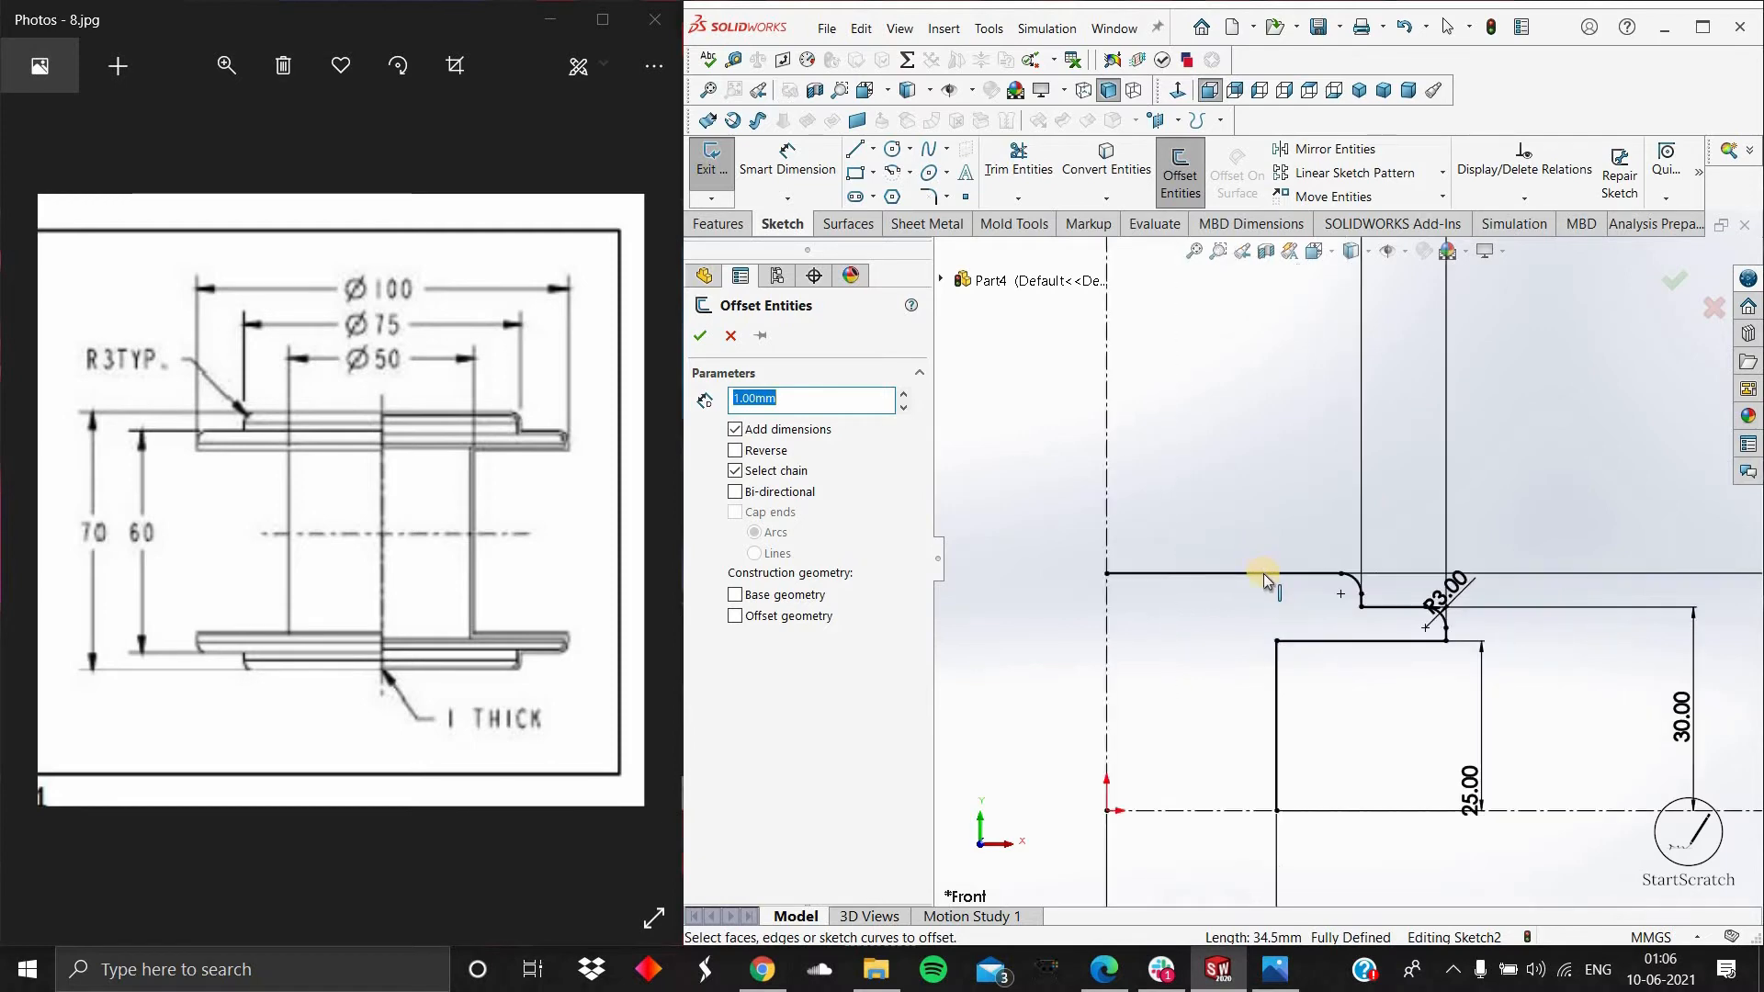
{"action": "left_click", "coordinate": [1343, 574]}
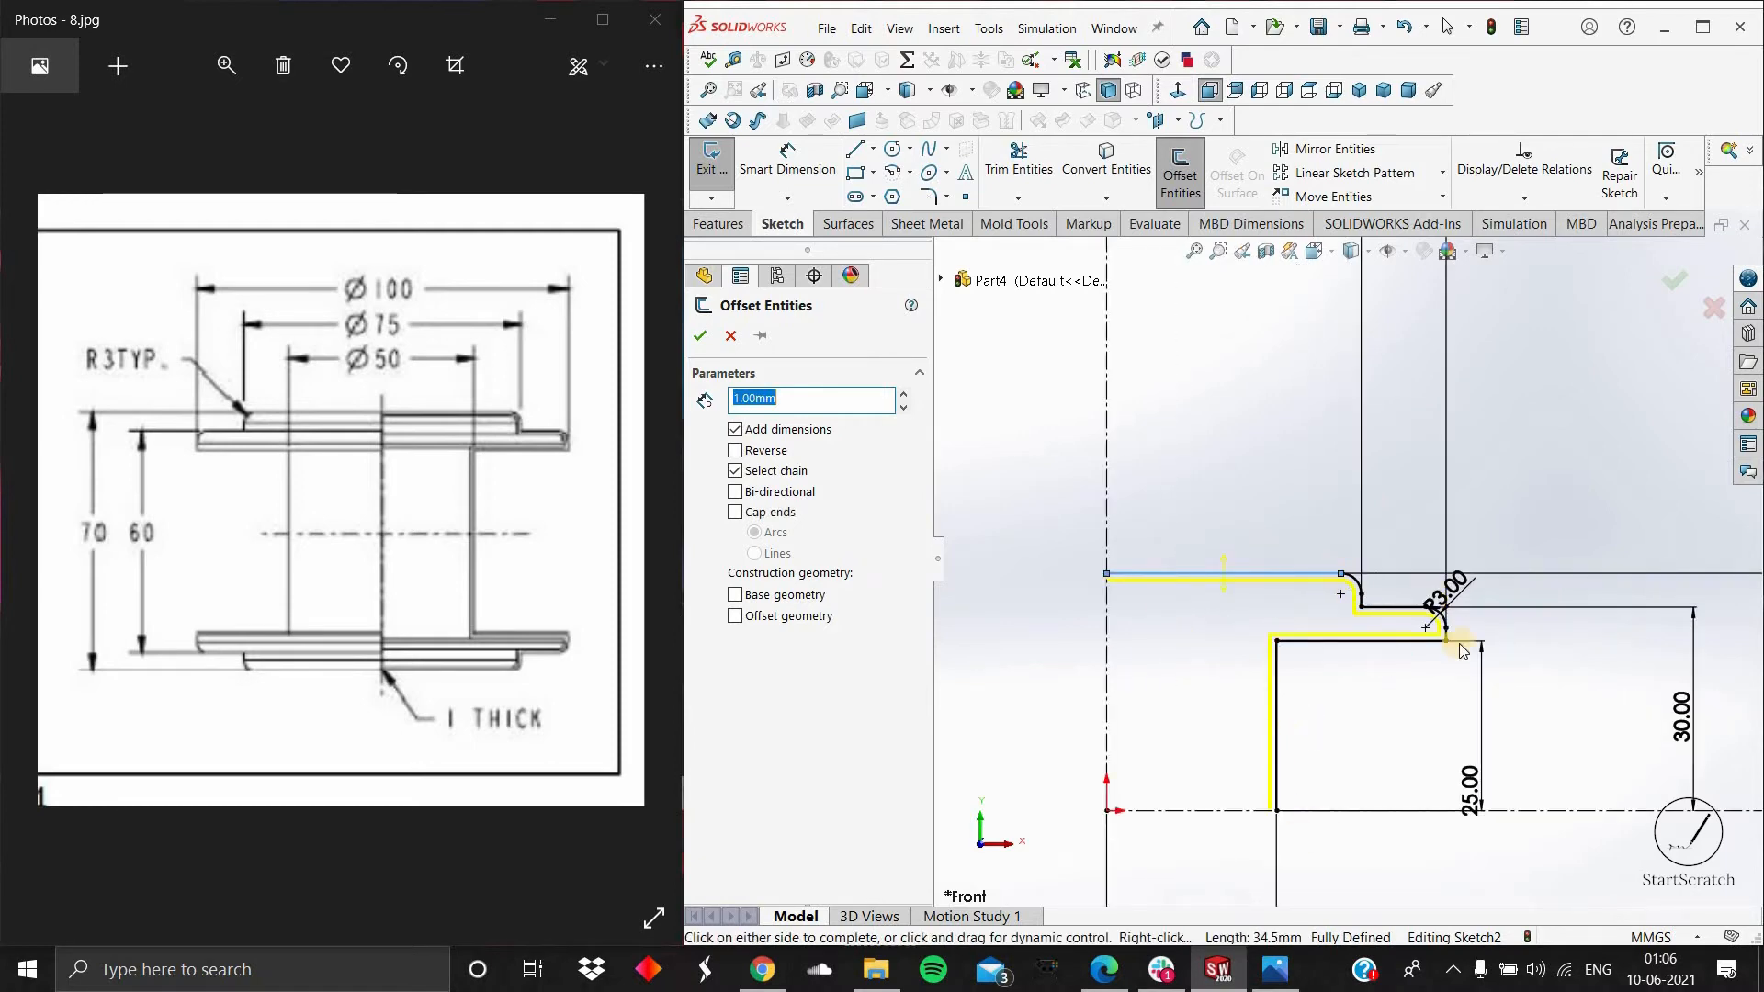
{"action": "scroll", "coordinate": [745, 375], "scroll_direction": "up", "scroll_amount": 1}
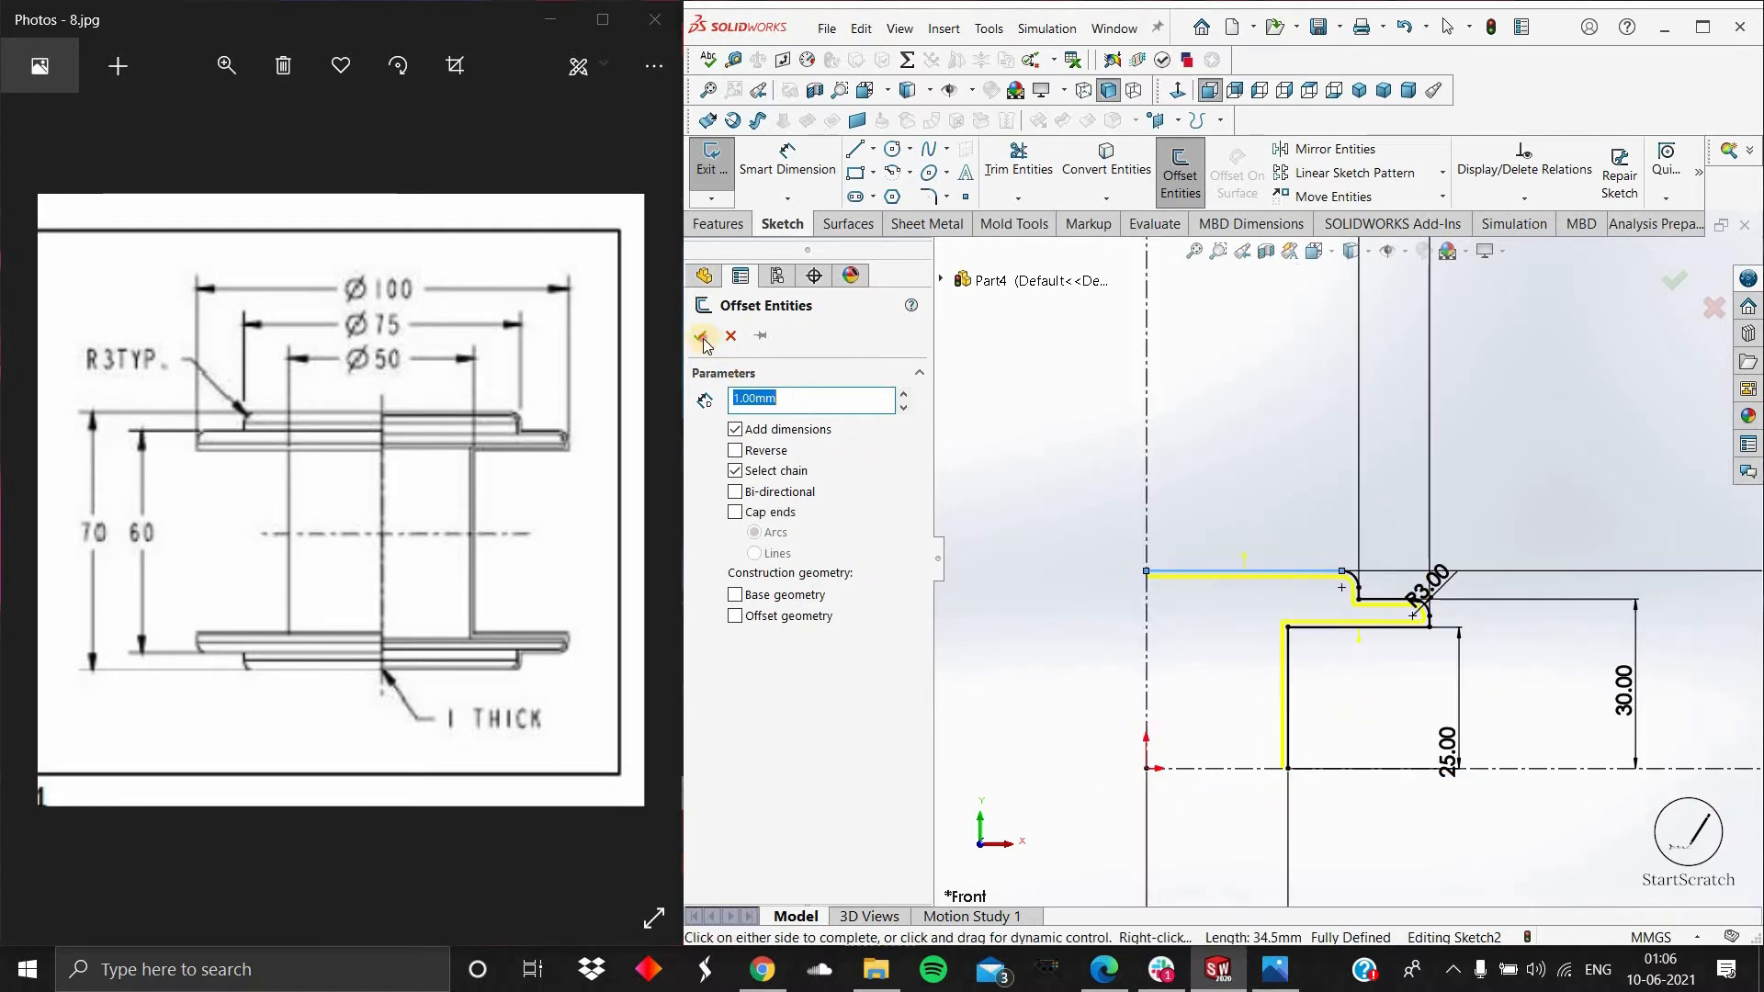
{"action": "left_click", "coordinate": [701, 336]}
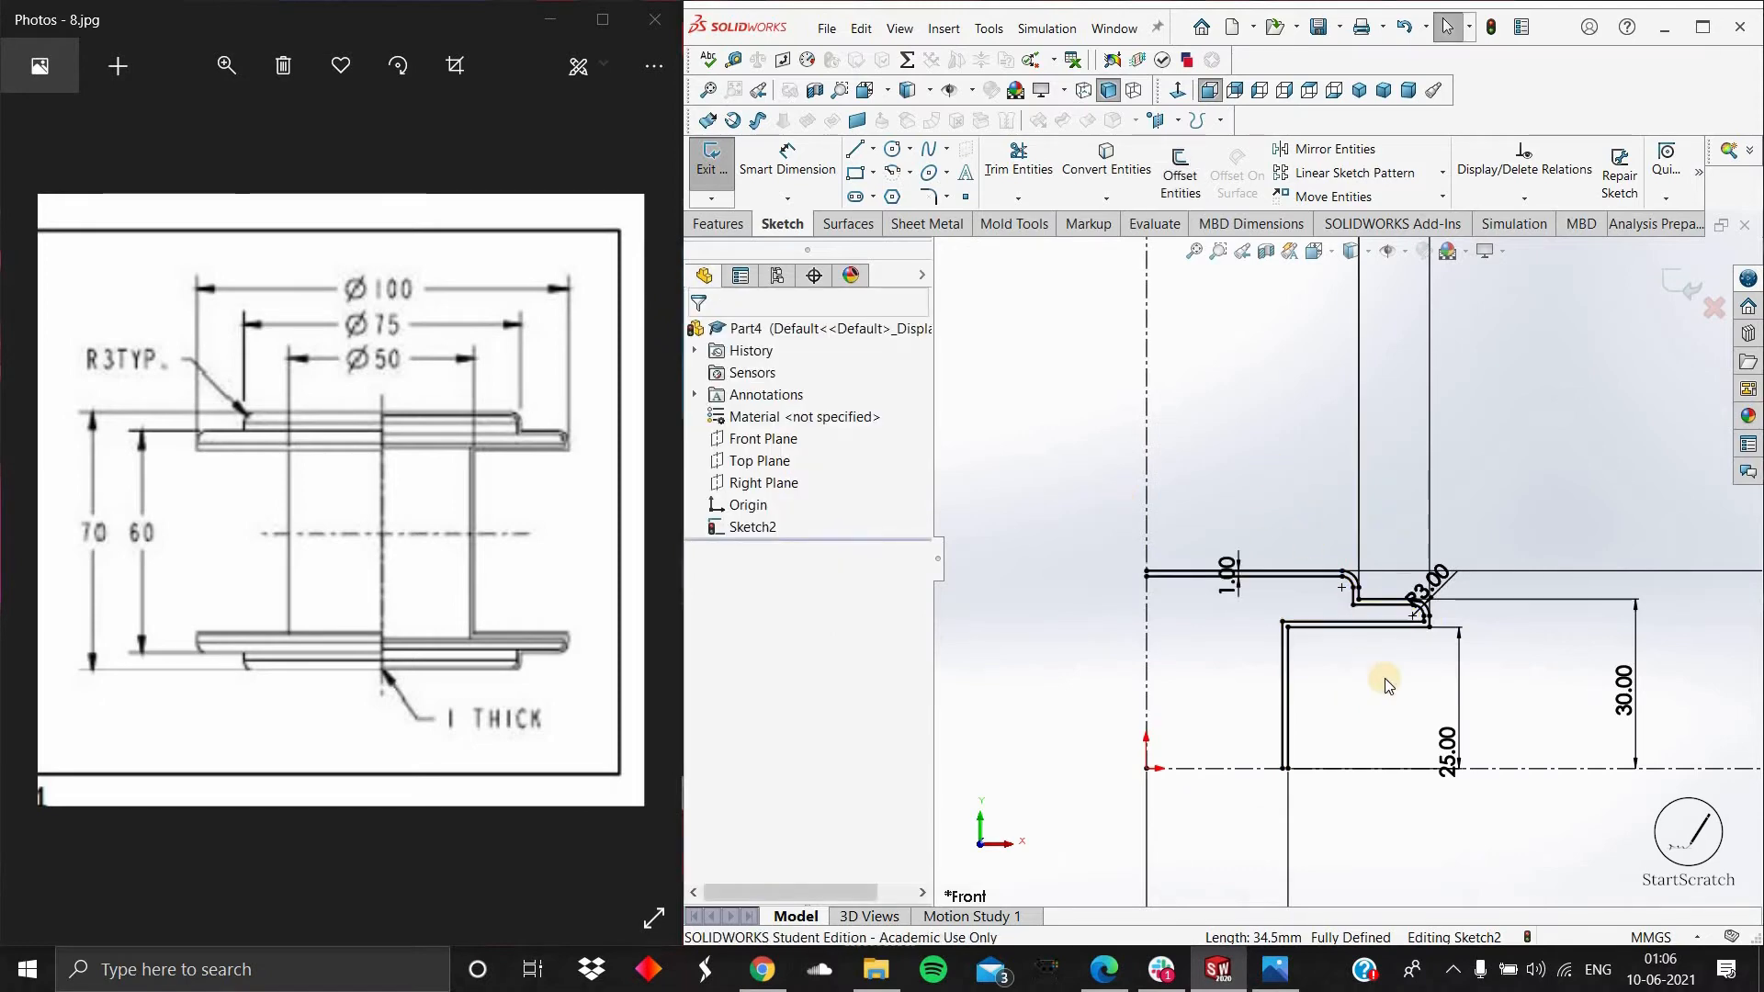
{"action": "scroll", "coordinate": [1268, 537], "scroll_direction": "up", "scroll_amount": 2}
{"action": "scroll", "coordinate": [1350, 617], "scroll_direction": "down", "scroll_amount": 1}
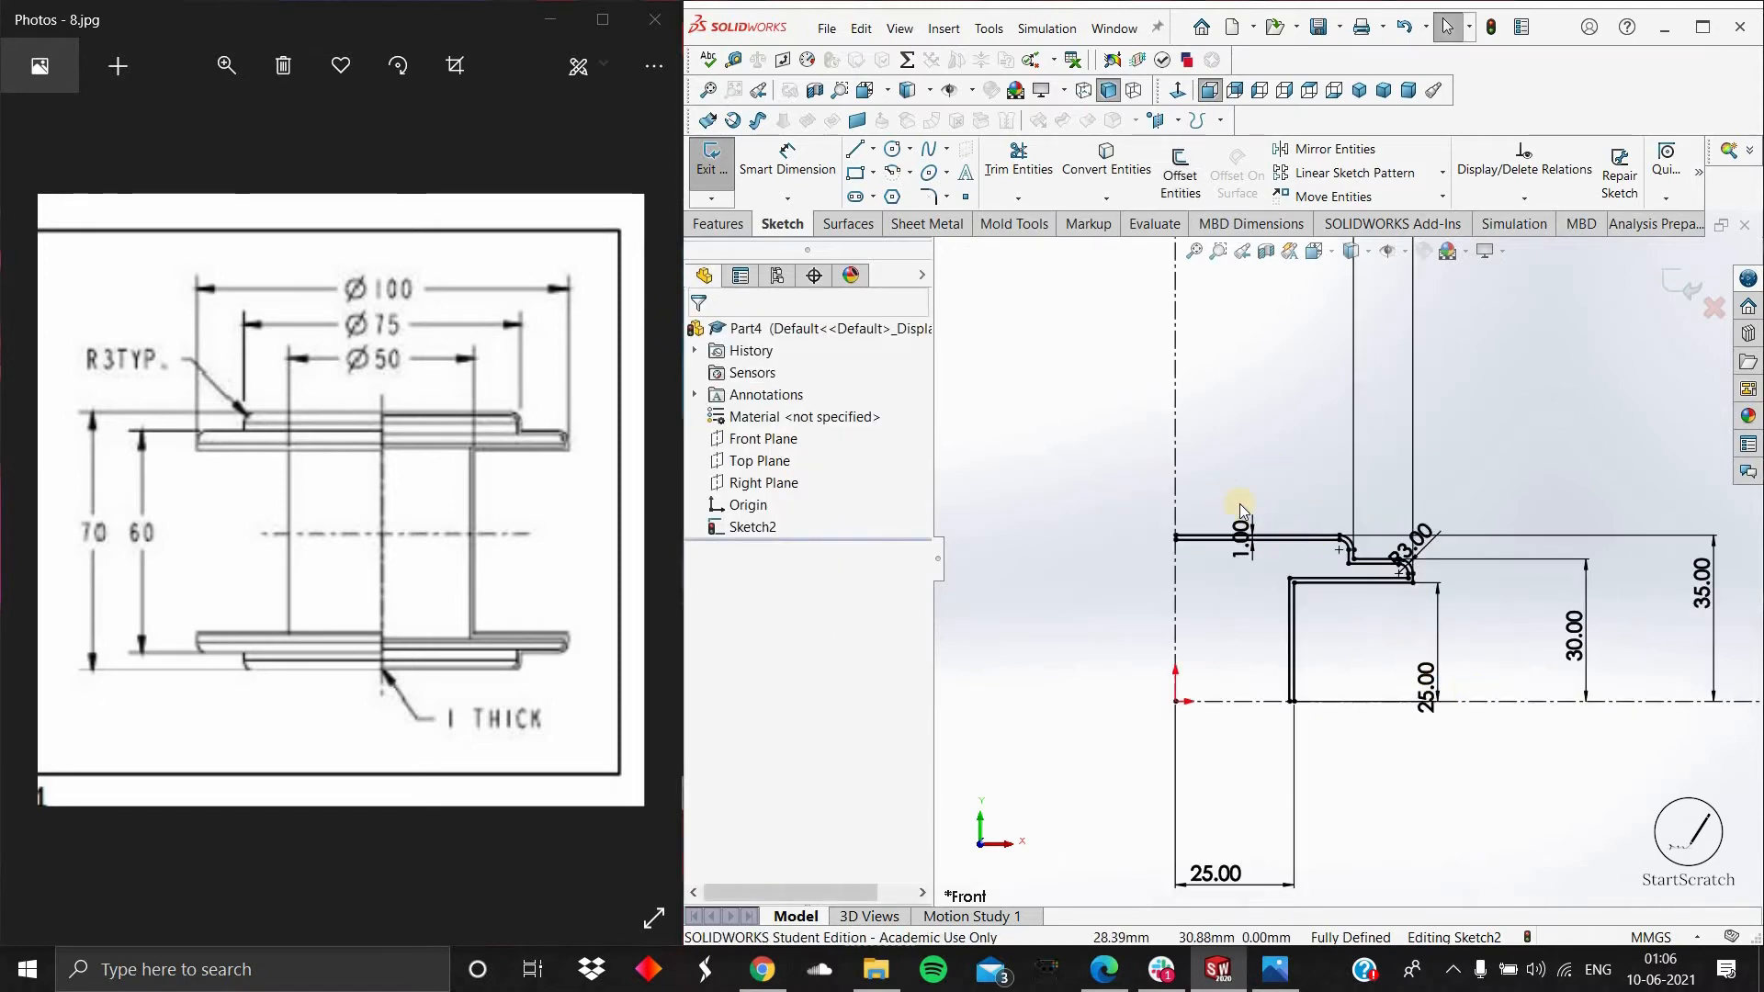
{"action": "left_click_drag", "start_coordinate": [1136, 497], "coordinate": [1494, 699]}
{"action": "left_click_drag", "start_coordinate": [1416, 613], "coordinate": [1415, 613]}
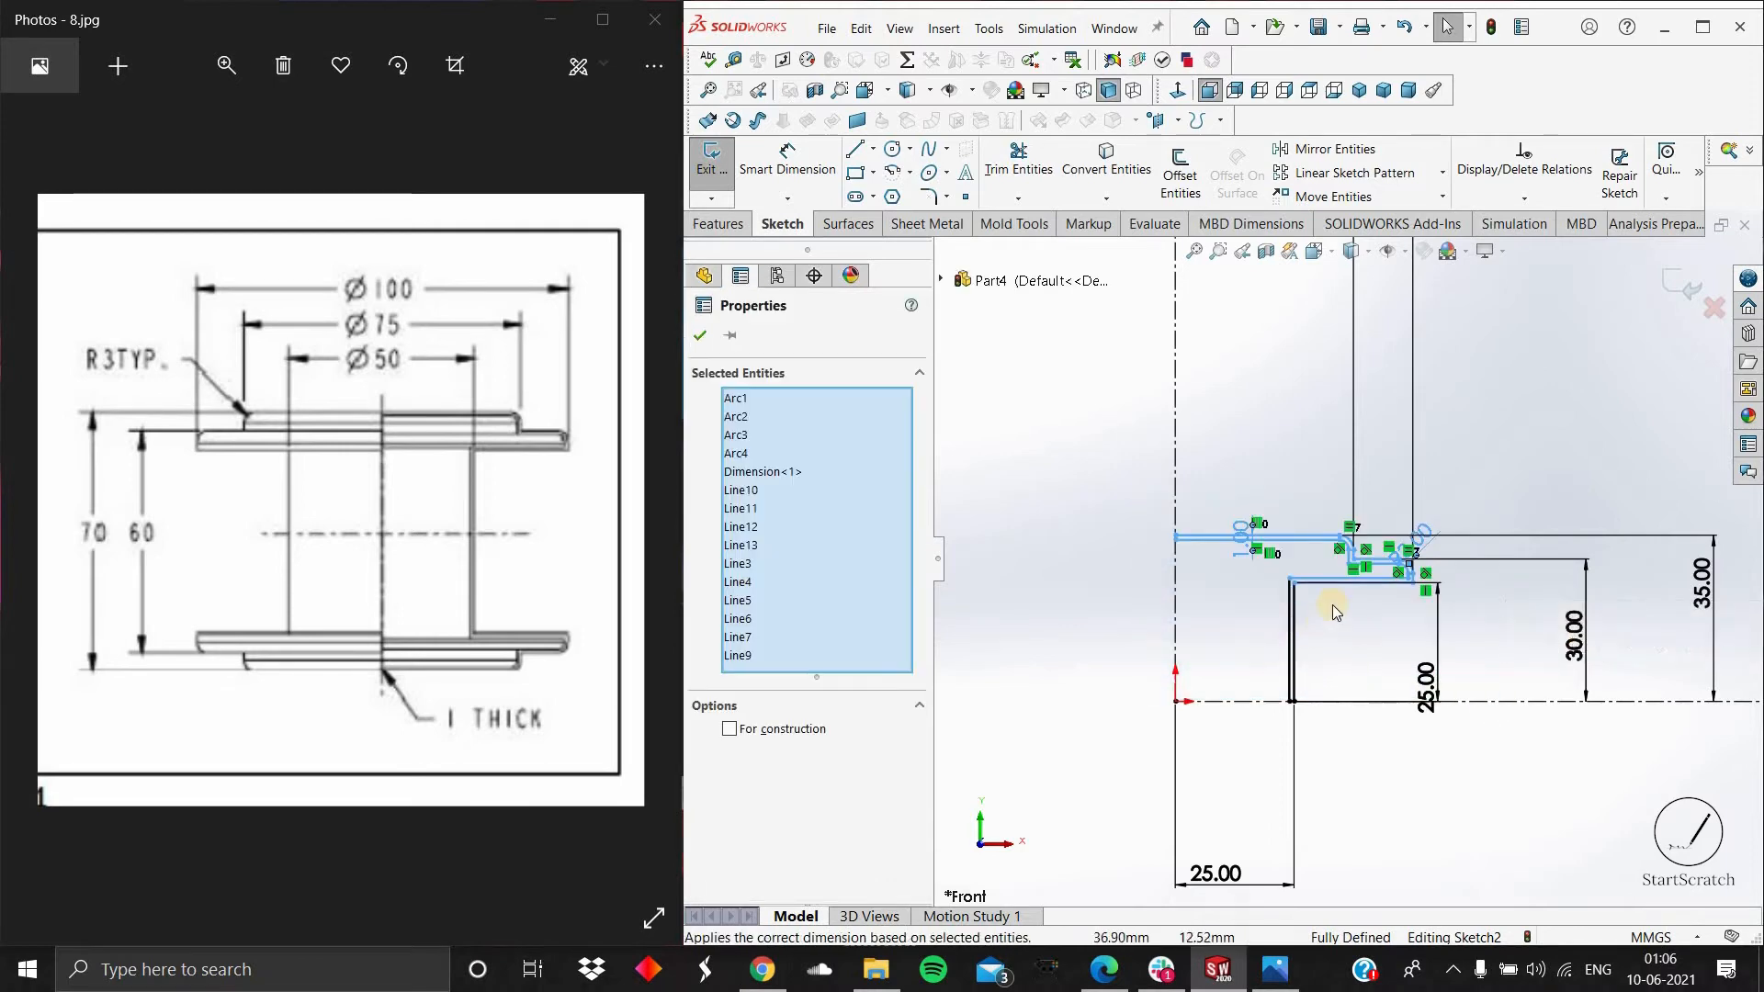
{"action": "scroll", "coordinate": [1337, 606], "scroll_direction": "down", "scroll_amount": 1}
{"action": "left_click_drag", "start_coordinate": [1328, 750], "coordinate": [1263, 546], "text": "ctrl"}
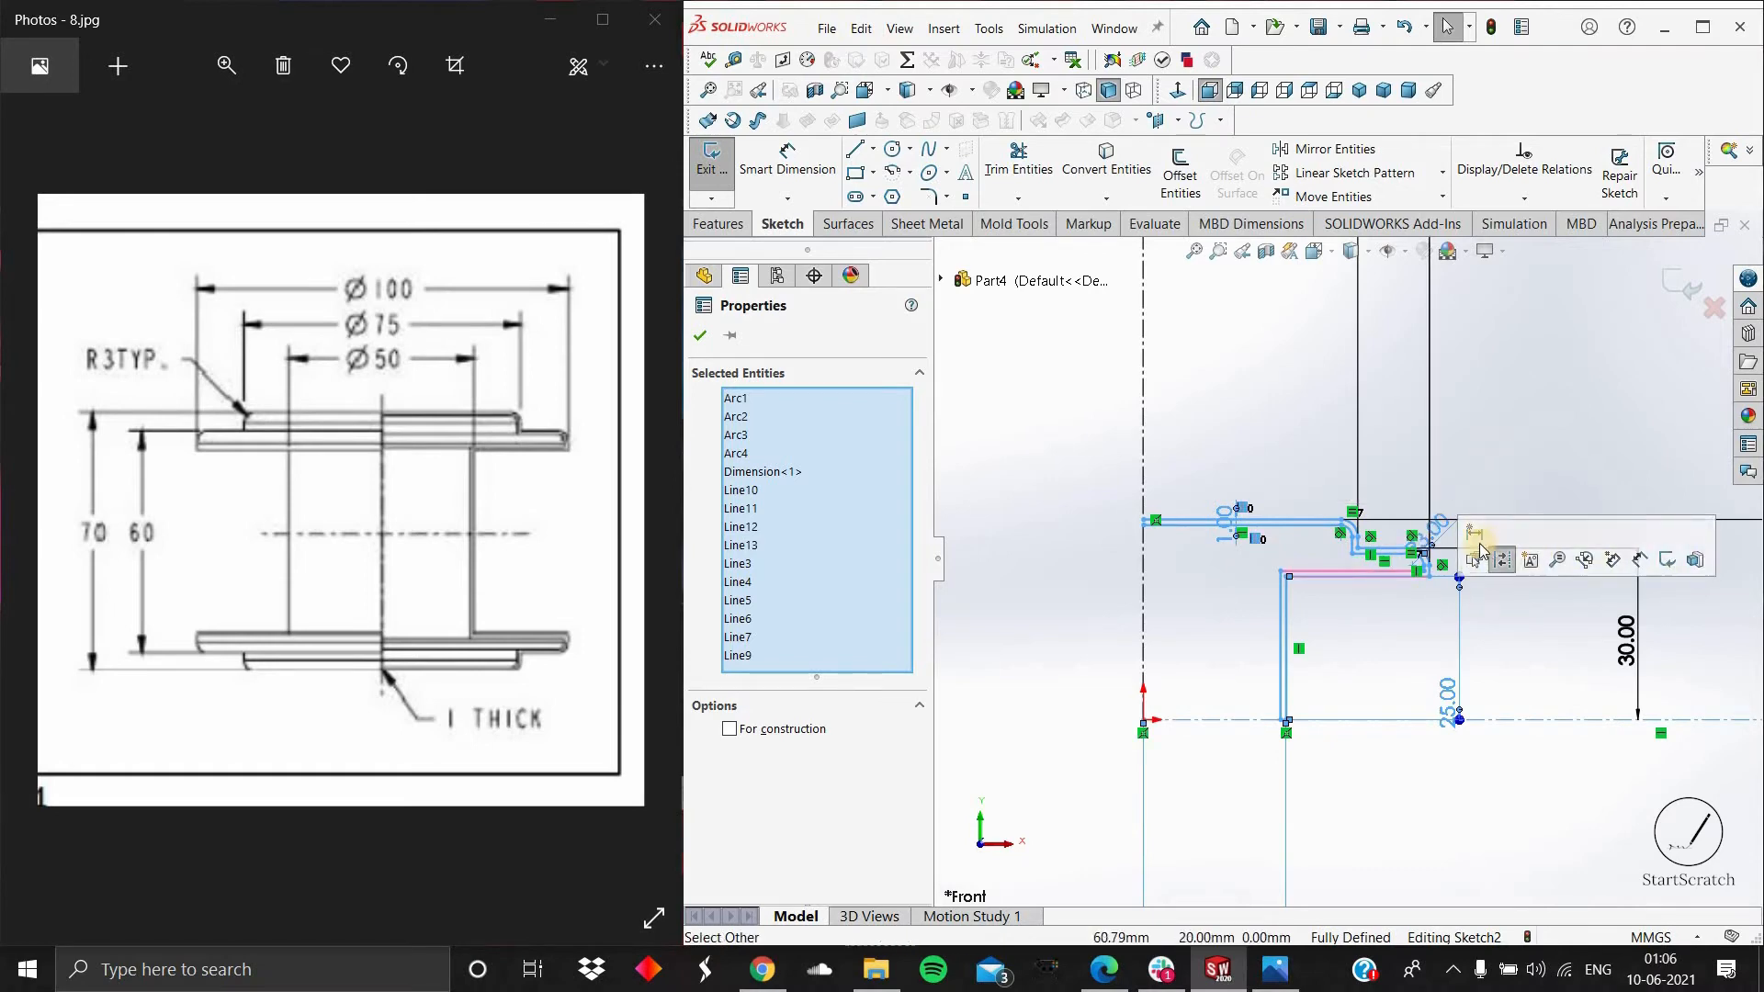
{"action": "left_click", "coordinate": [1399, 771]}
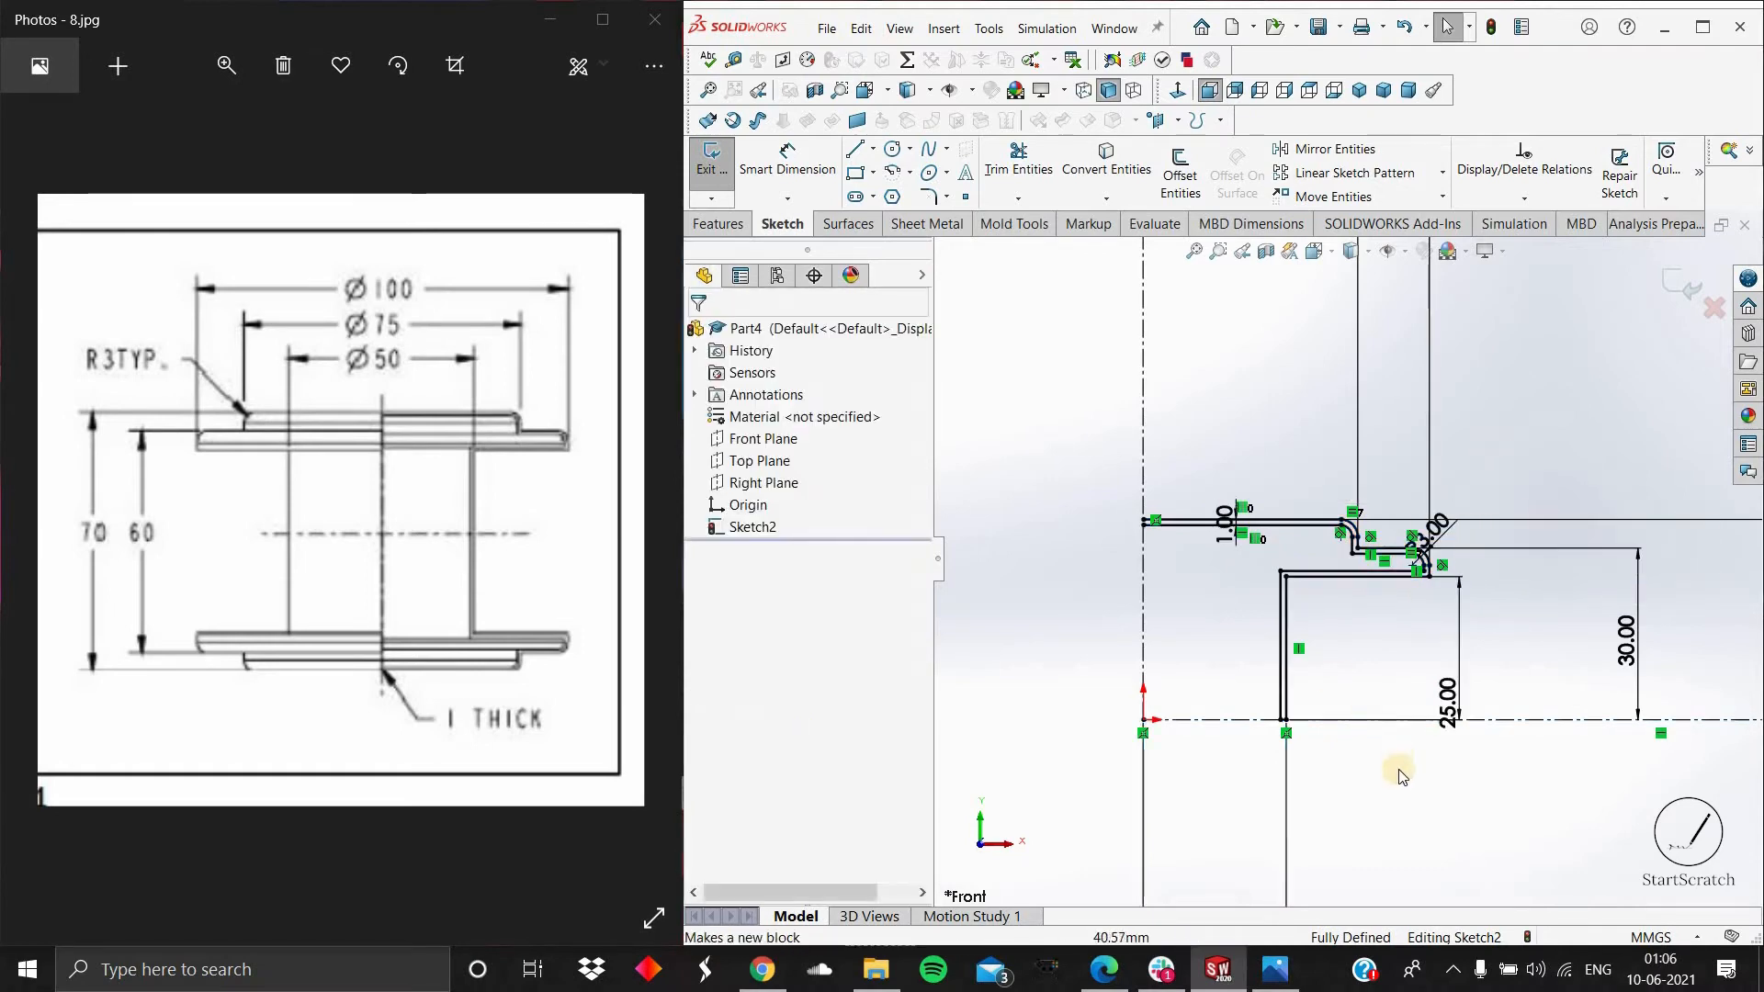
{"action": "left_click_drag", "start_coordinate": [1101, 452], "coordinate": [1499, 792]}
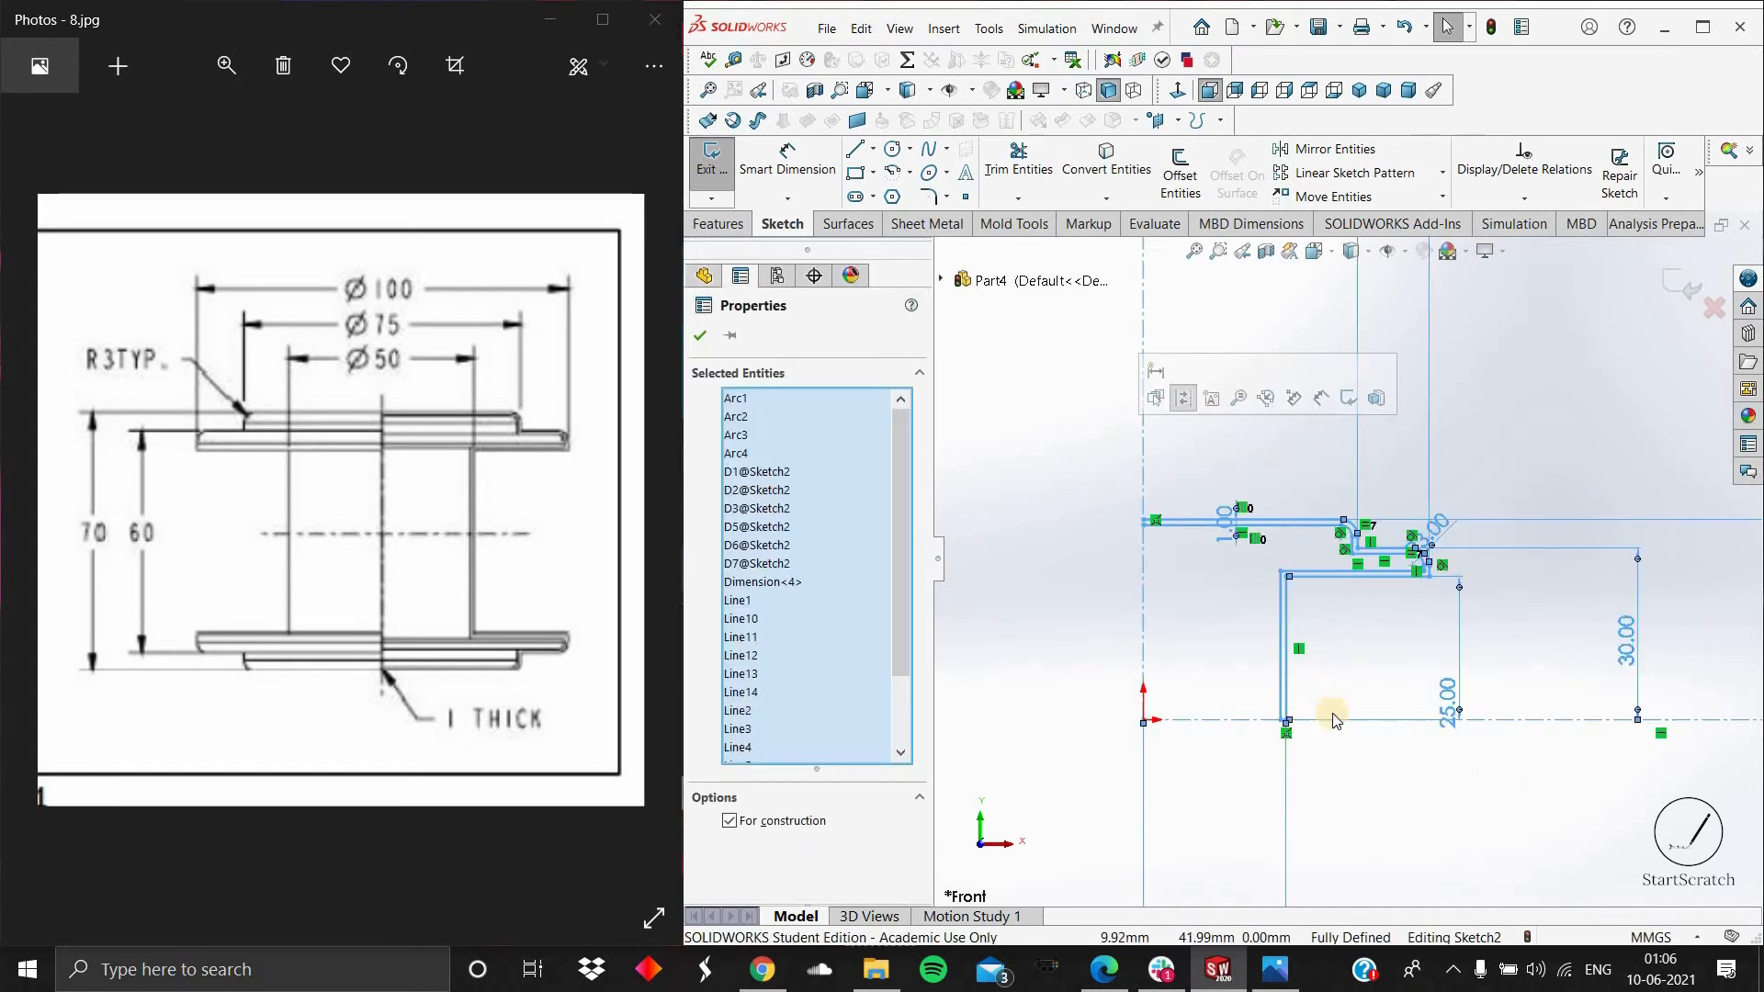
{"action": "left_click", "coordinate": [1381, 619]}
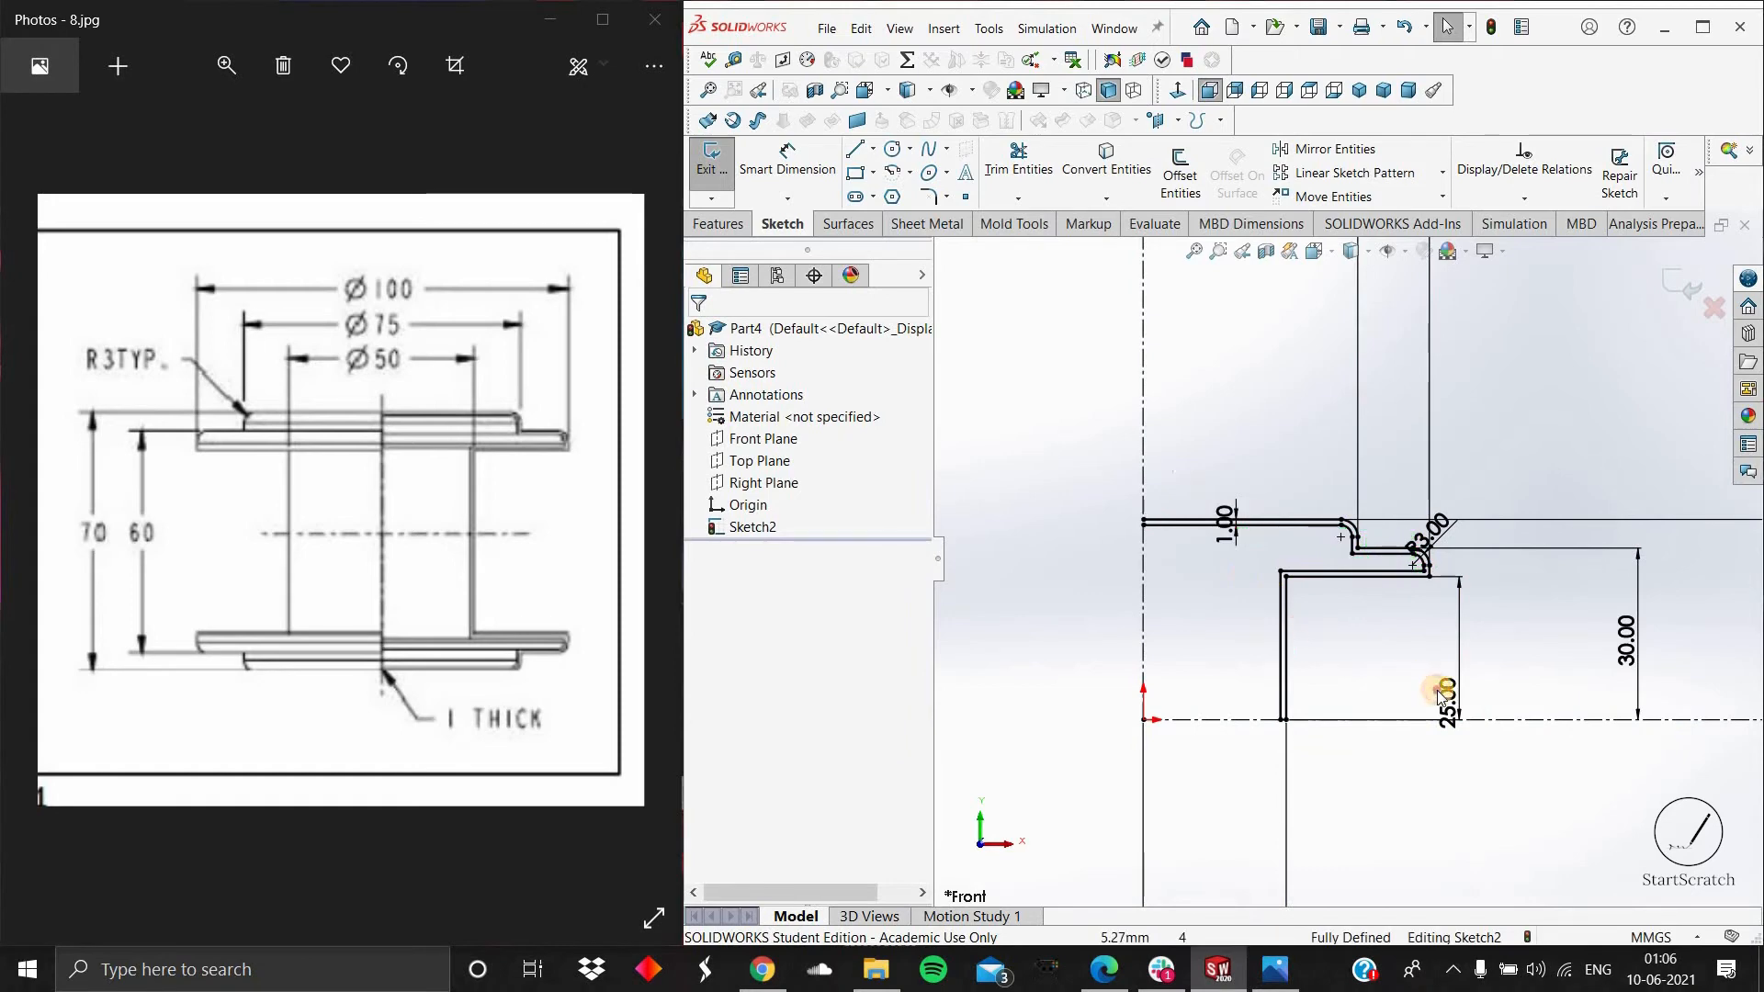
{"action": "left_click_drag", "start_coordinate": [1172, 472], "coordinate": [1436, 691]}
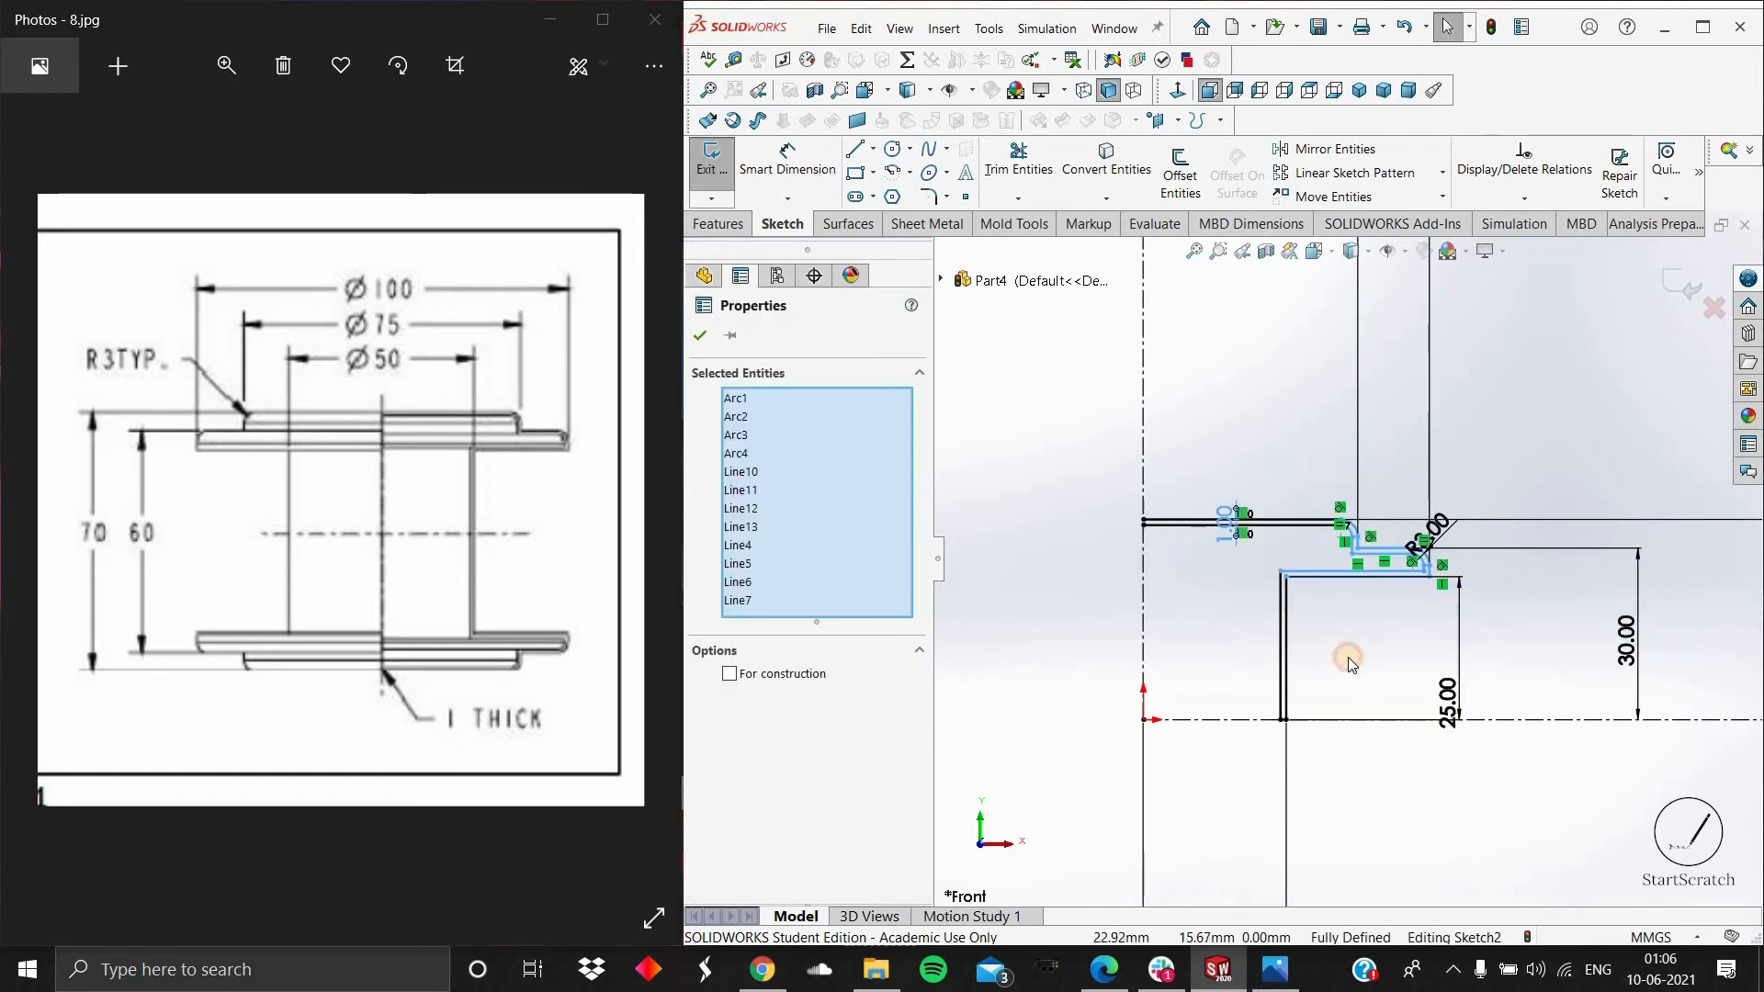
{"action": "left_click_drag", "start_coordinate": [1204, 598], "coordinate": [1409, 684]}
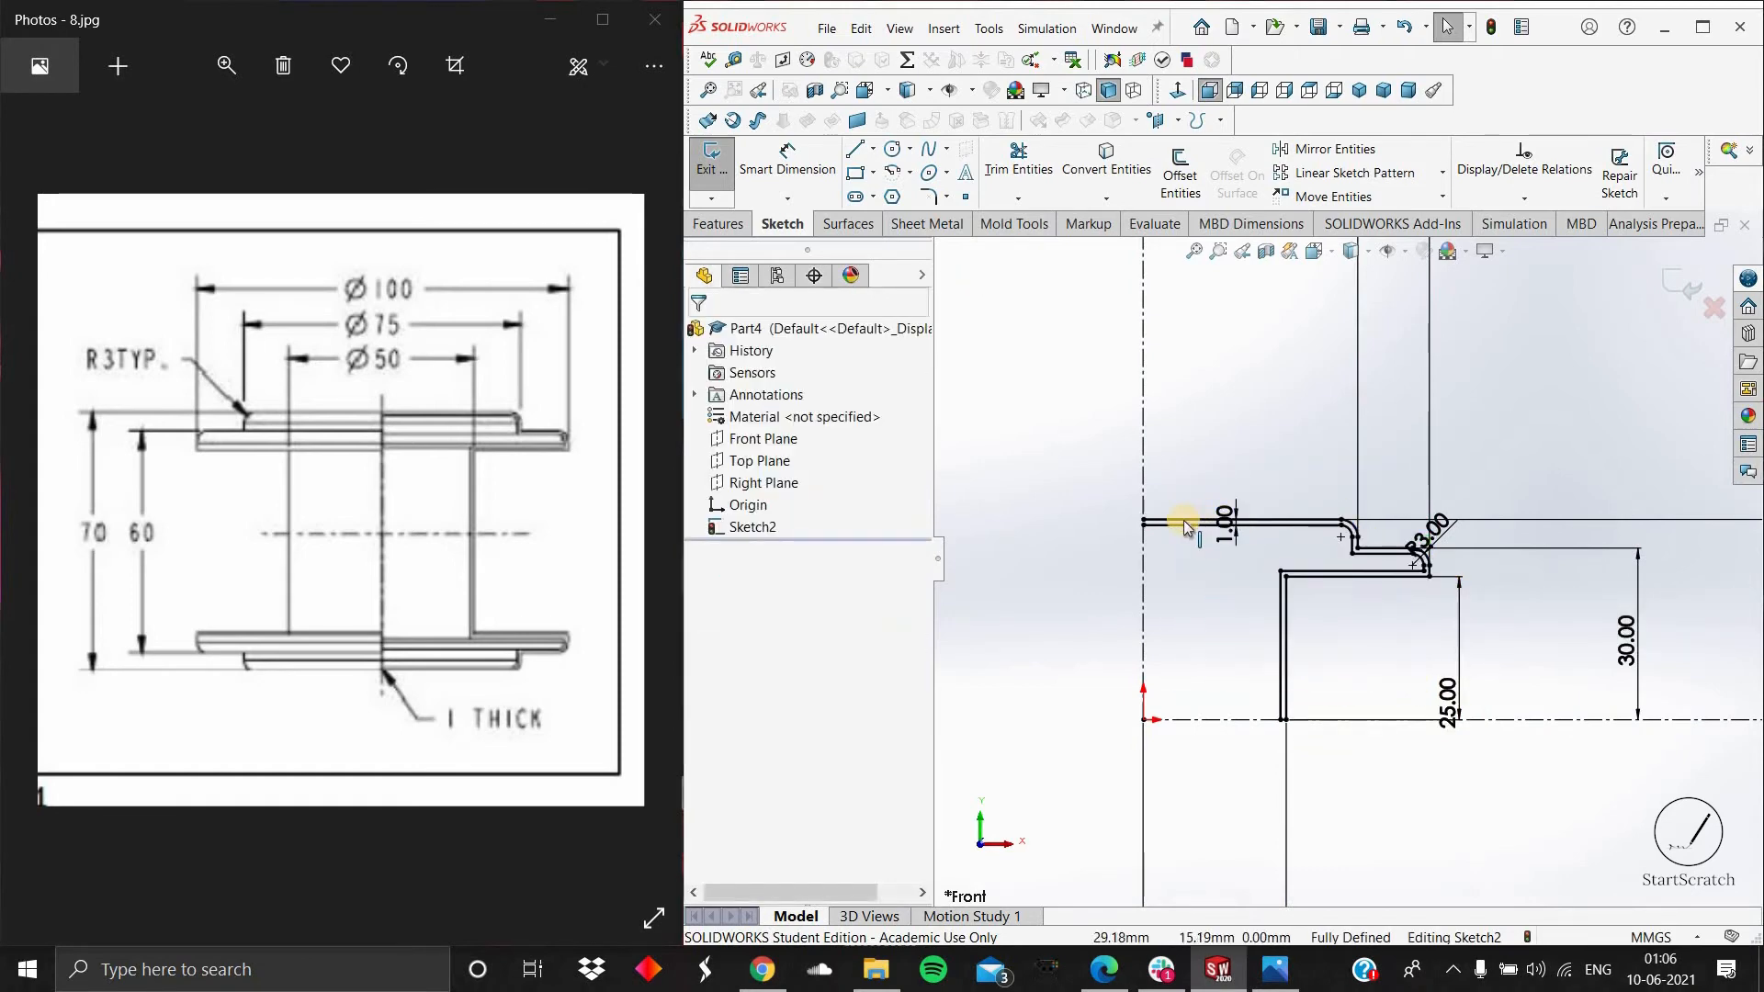
Step: Mirror the upper half-profile and its offset lines about the horizontal centerline with Mirror Entities, keeping the originals
{"action": "left_click", "coordinate": [1183, 522]}
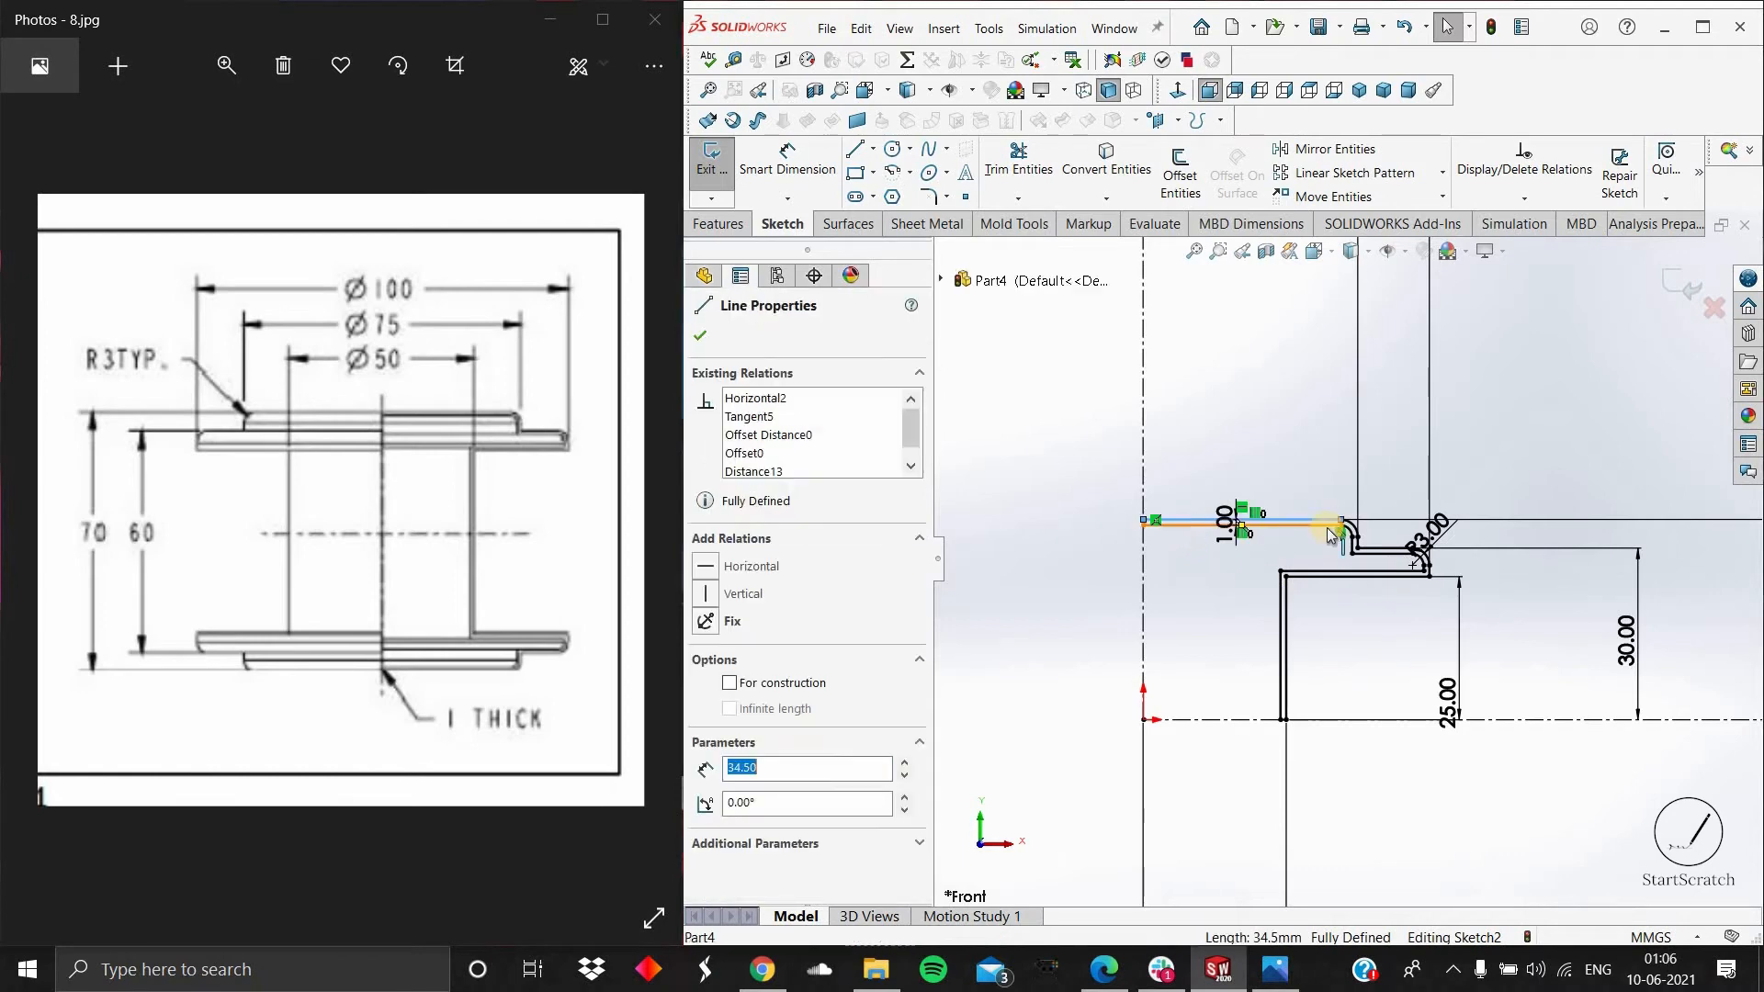
{"action": "left_click", "coordinate": [1368, 553], "text": "ctrl"}
{"action": "scroll", "coordinate": [1345, 537], "scroll_direction": "up", "scroll_amount": 5}
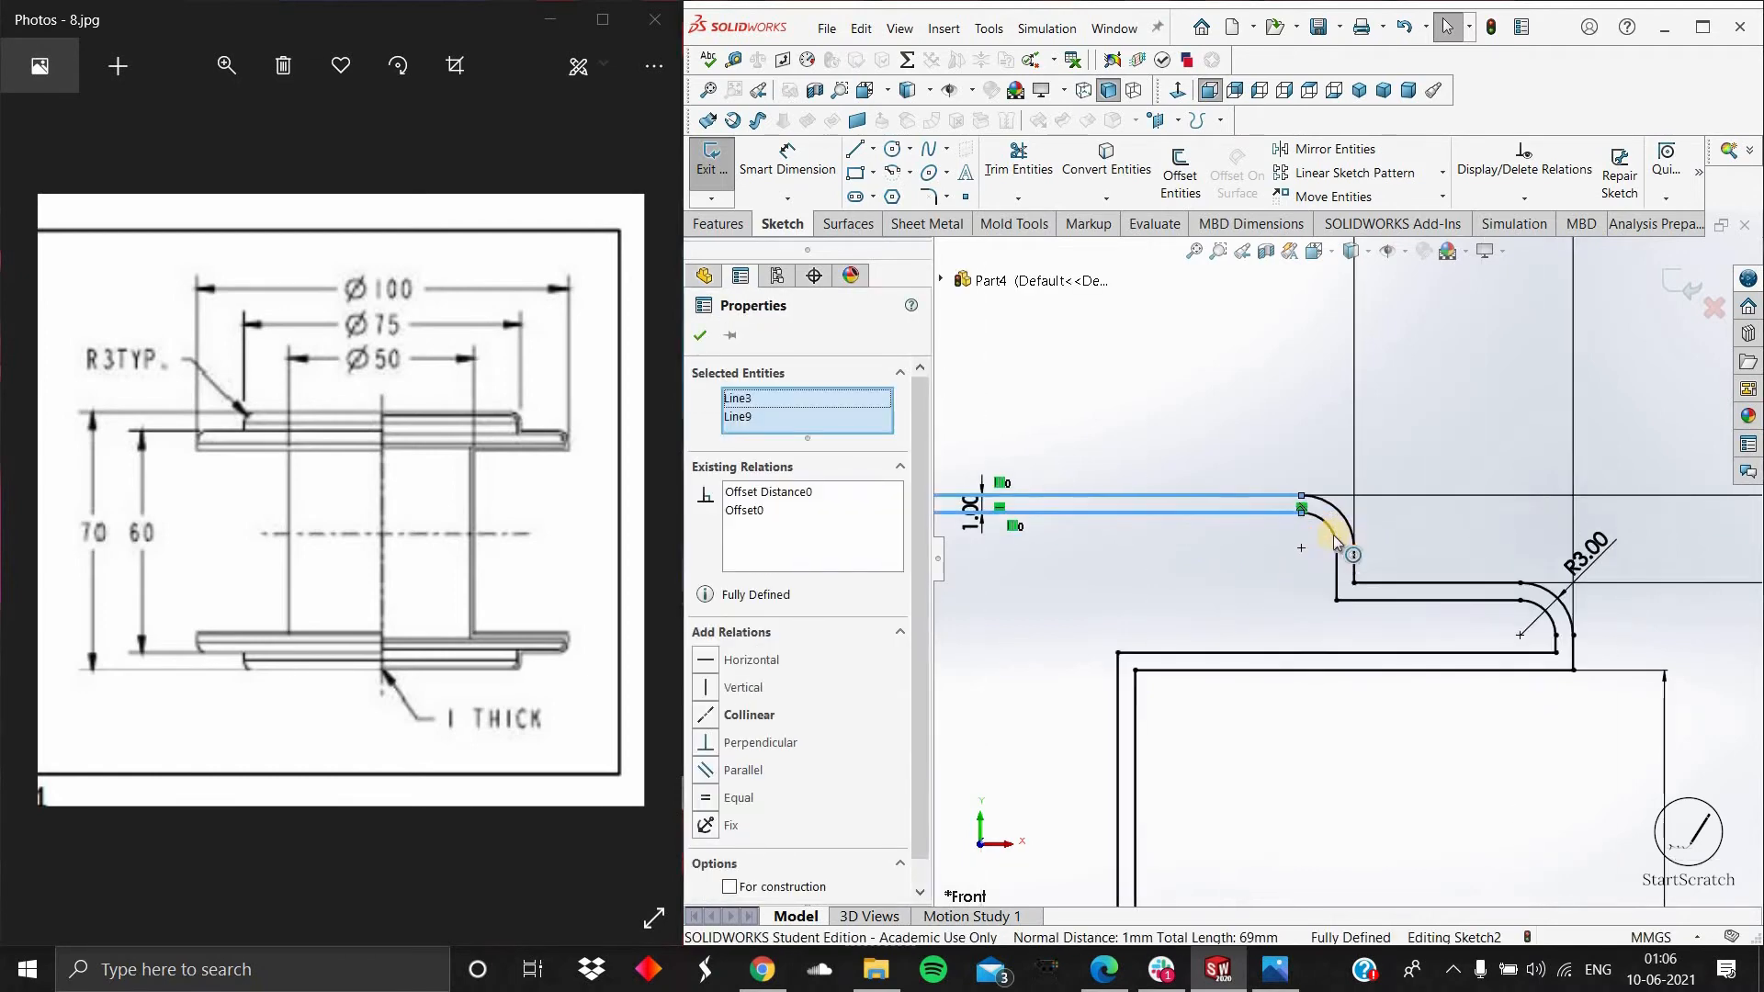
{"action": "left_click", "coordinate": [1354, 567], "text": "ctrl"}
{"action": "left_click", "coordinate": [1354, 568], "text": "ctrl"}
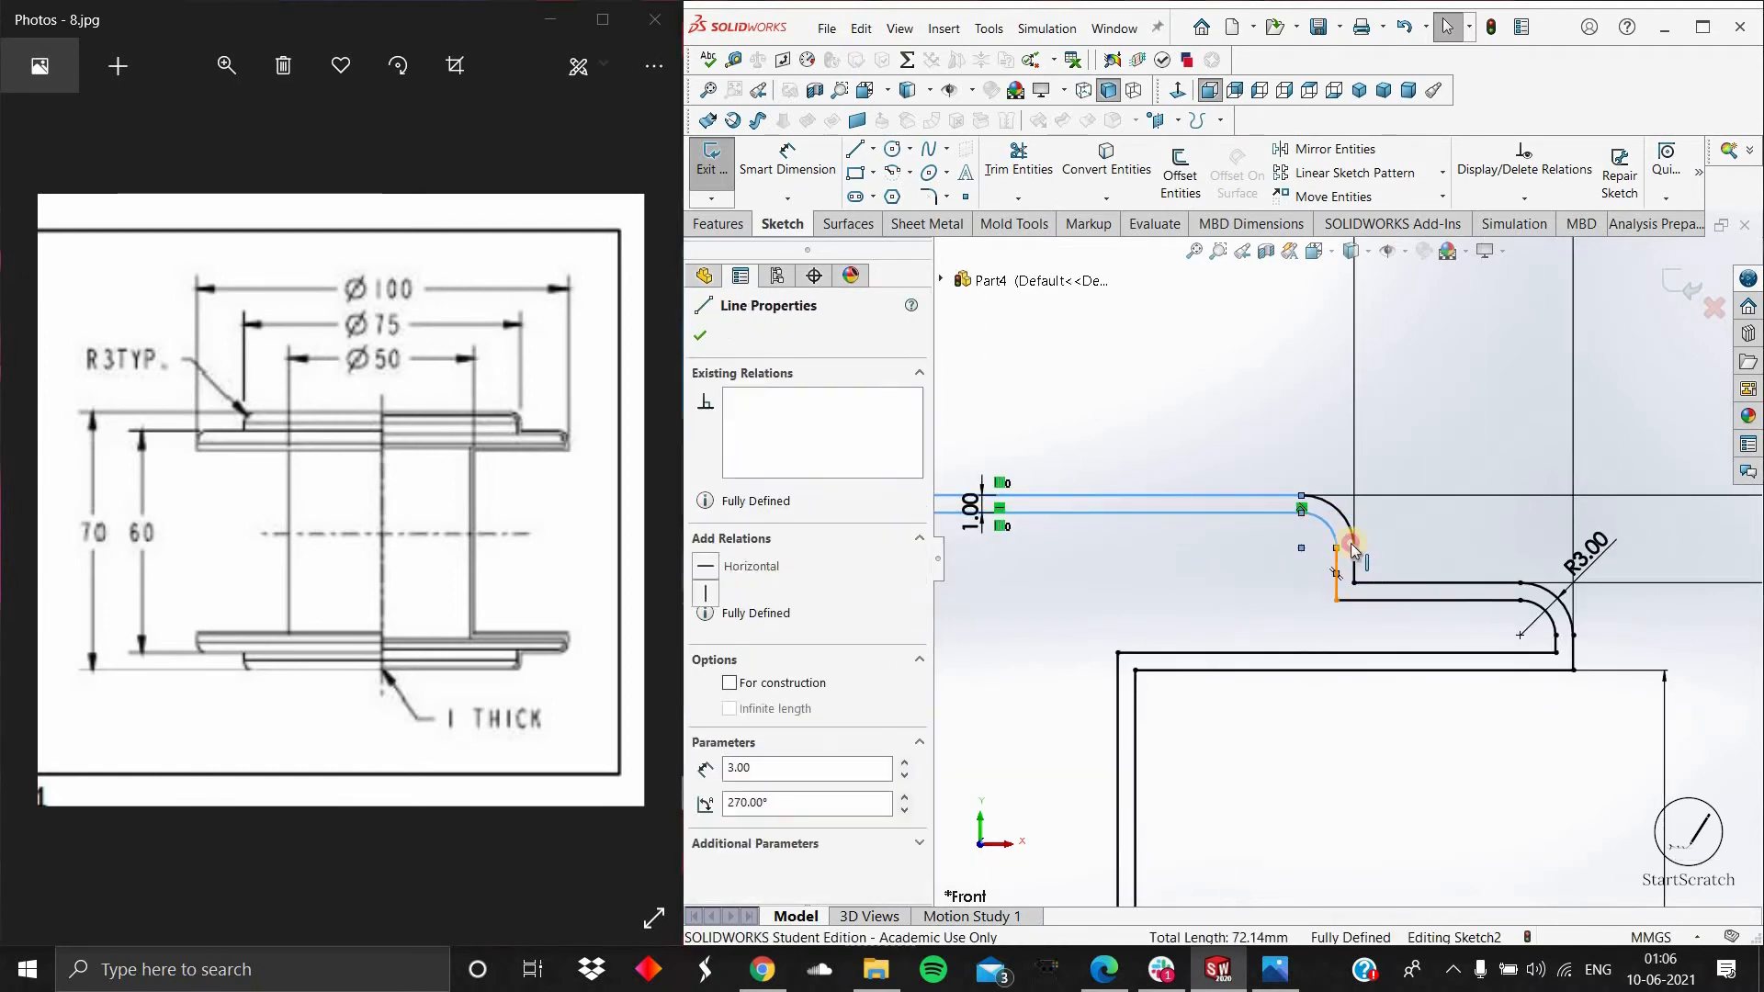
{"action": "left_click", "coordinate": [1343, 518], "text": "ctrl"}
{"action": "left_click", "coordinate": [1451, 582], "text": "ctrl"}
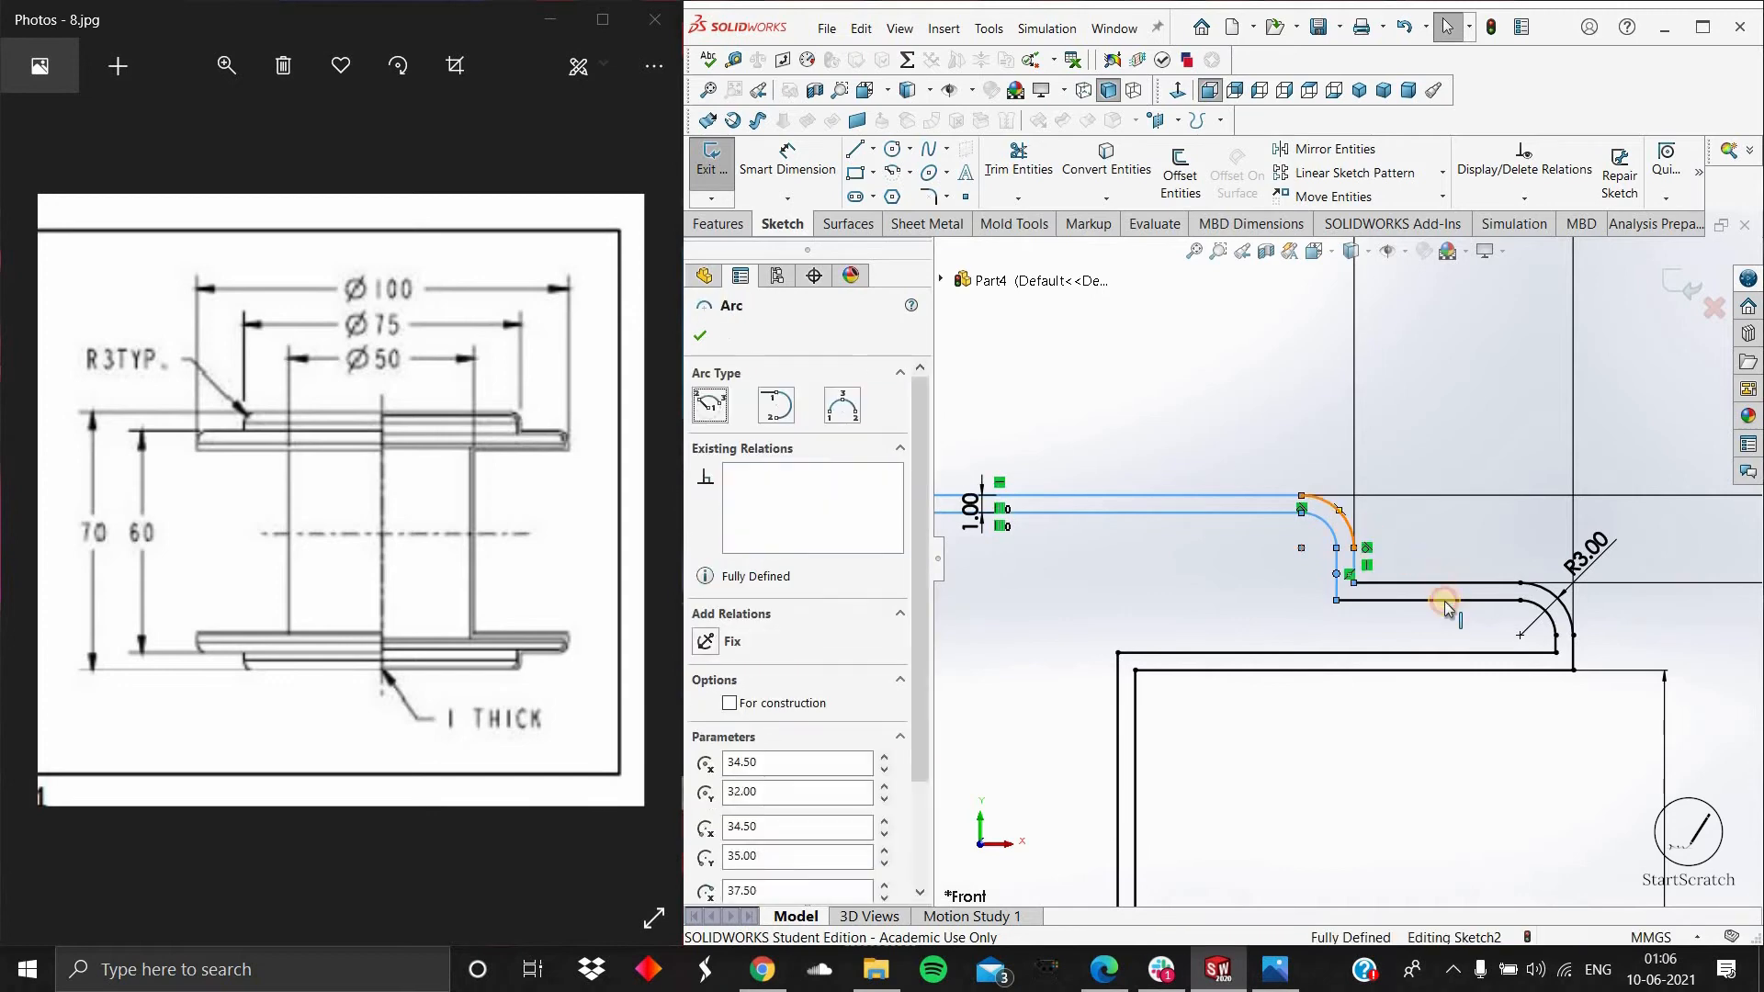
{"action": "left_click", "coordinate": [1444, 600], "text": "ctrl"}
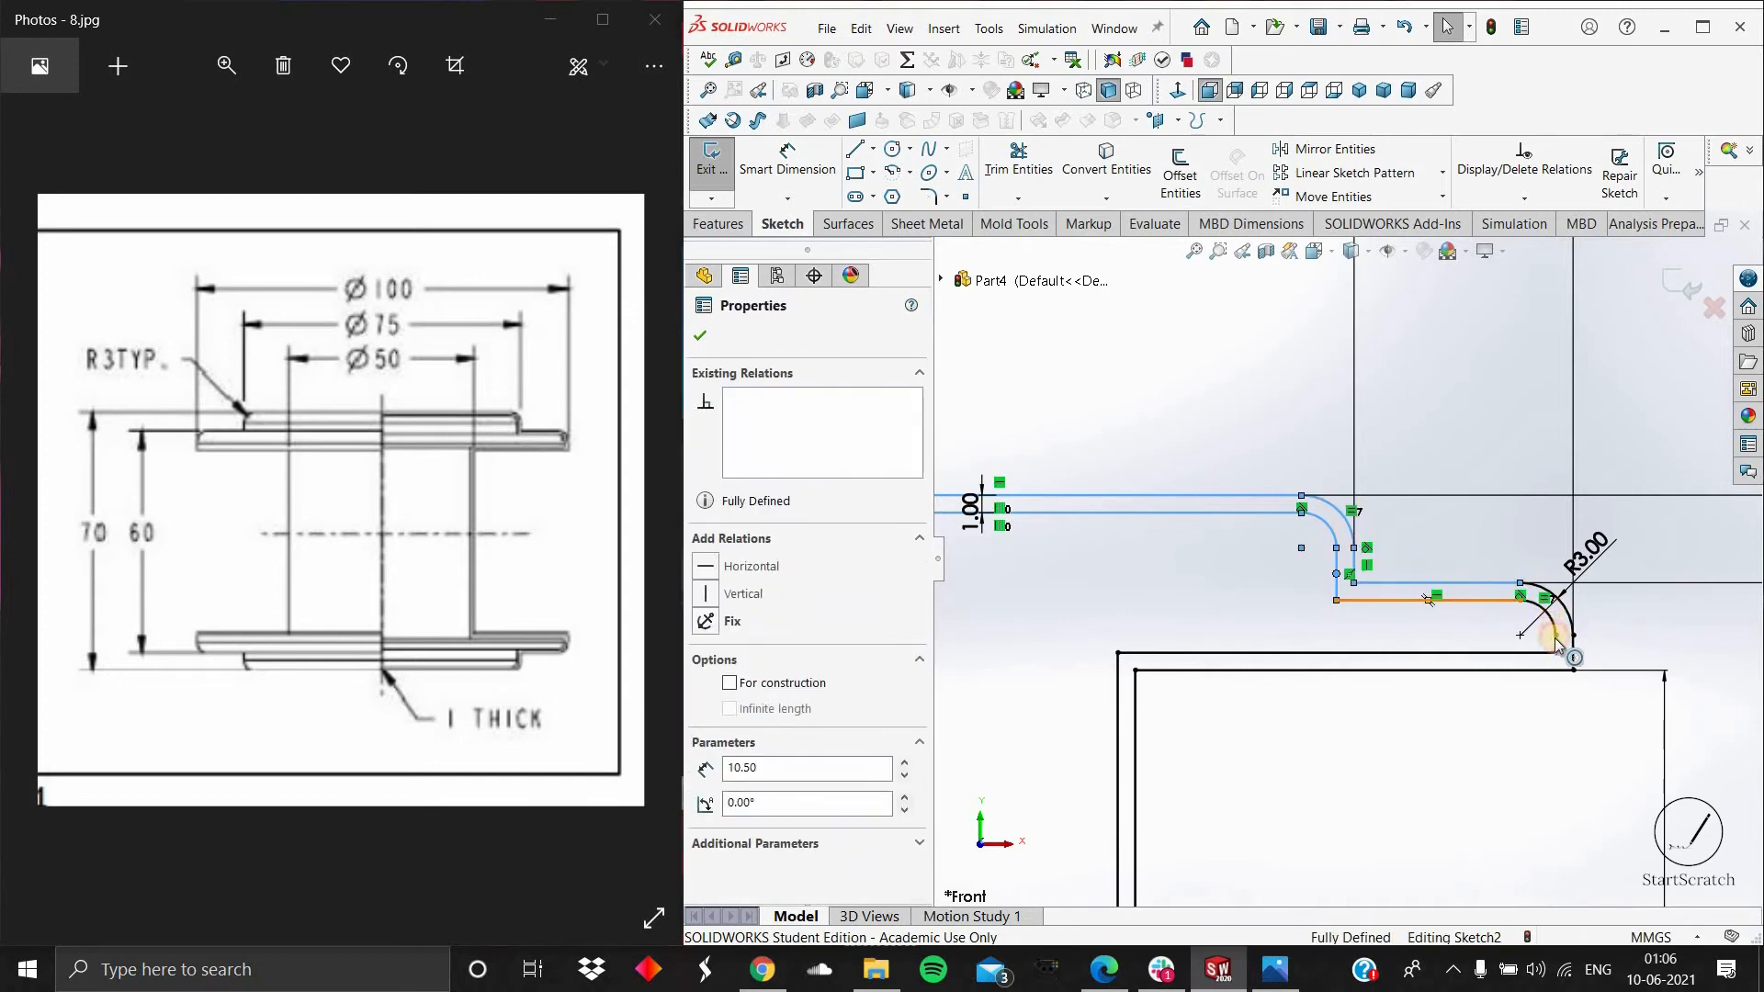
{"action": "left_click", "coordinate": [1552, 621], "text": "ctrl"}
{"action": "left_click", "coordinate": [1557, 645], "text": "ctrl"}
{"action": "left_click", "coordinate": [1574, 654], "text": "ctrl"}
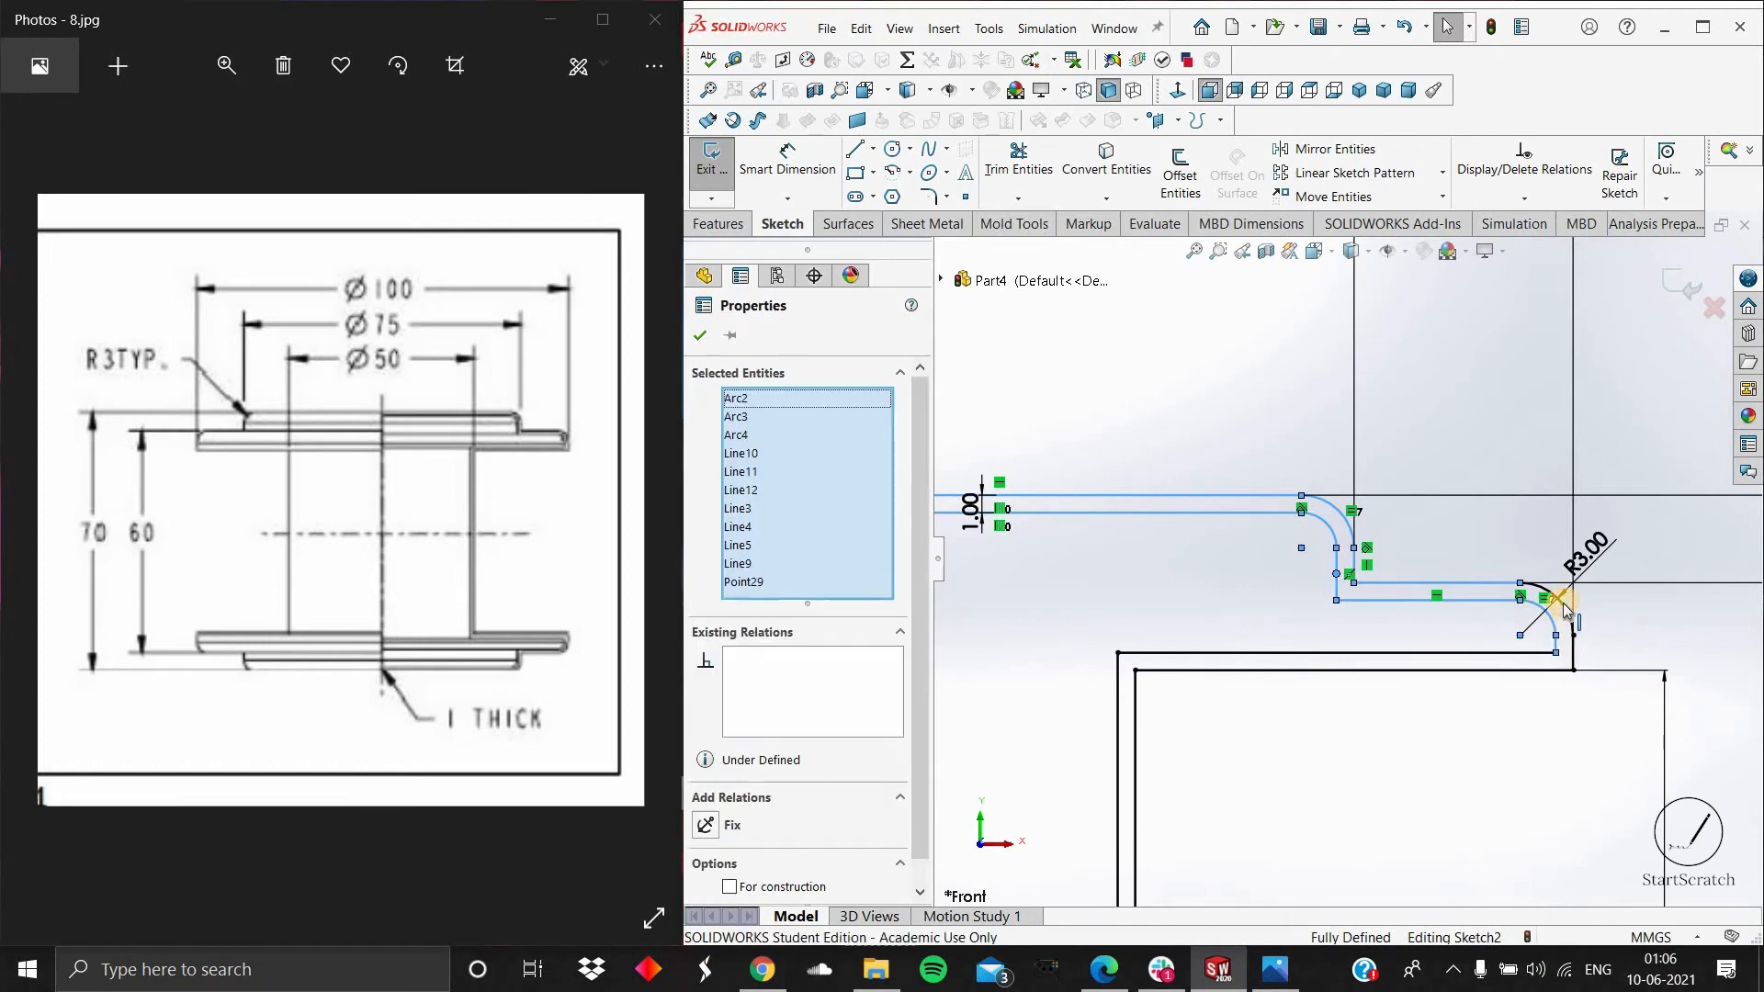
{"action": "left_click", "coordinate": [1560, 611], "text": "ctrl"}
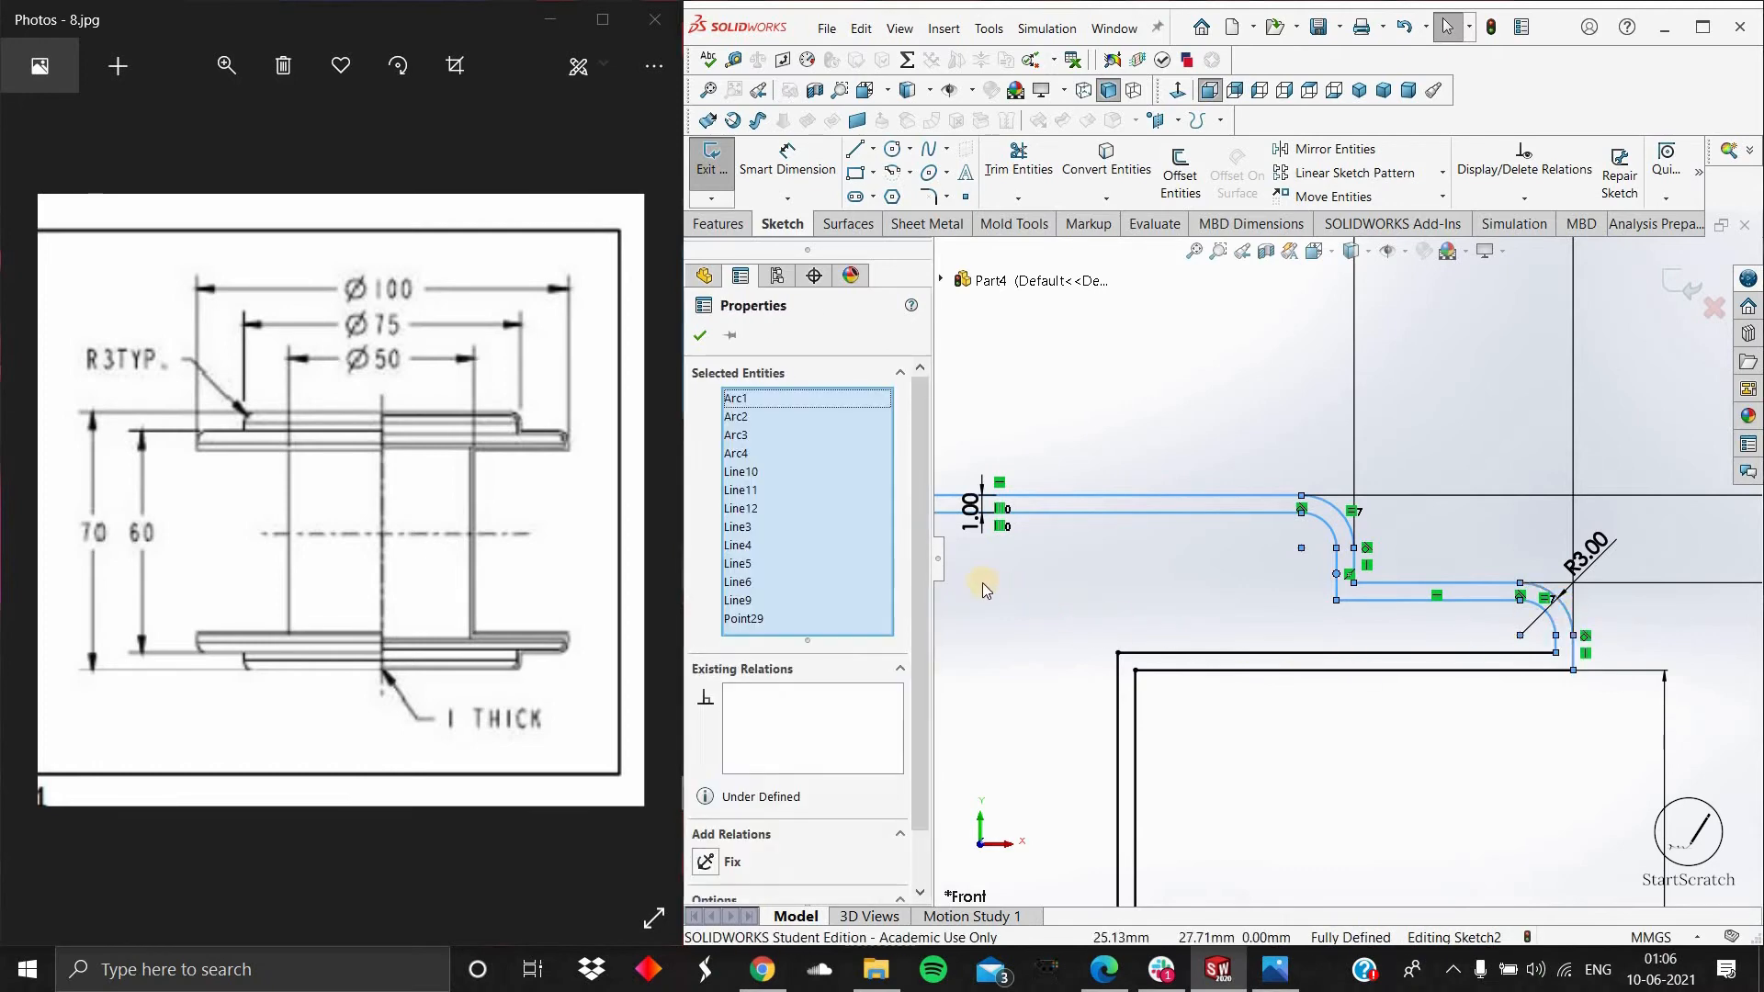
{"action": "left_click_drag", "start_coordinate": [979, 579], "coordinate": [1570, 895], "text": "ctrl"}
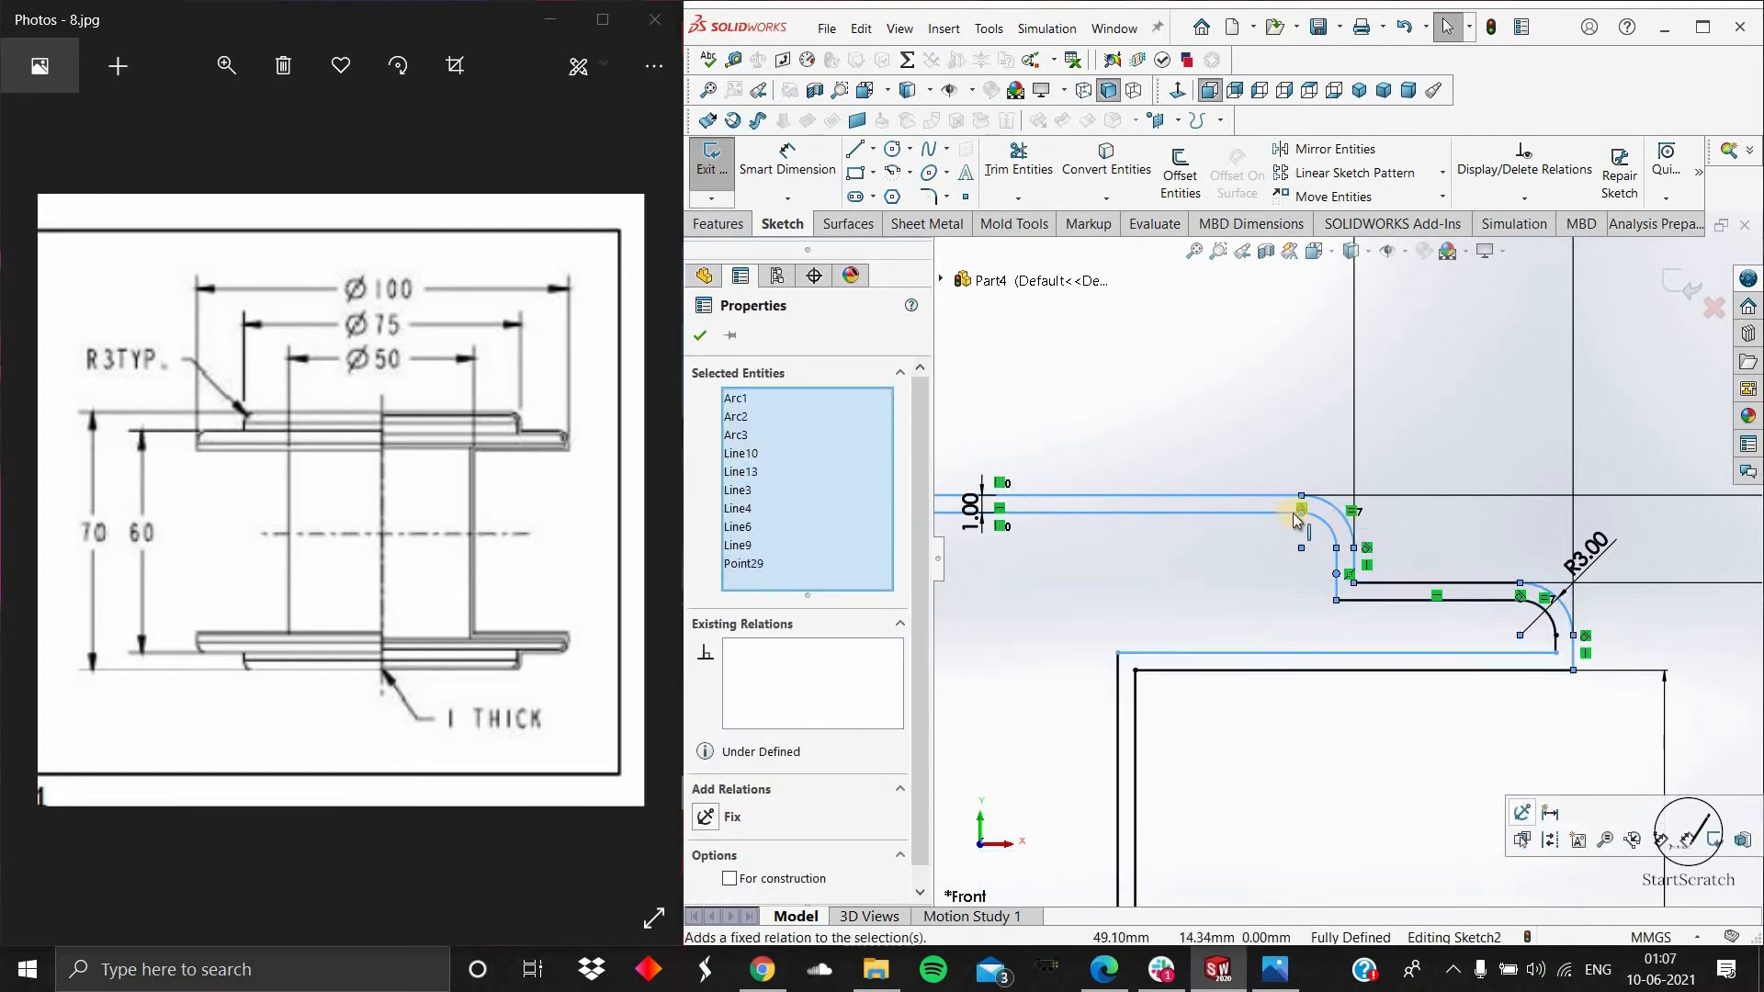
{"action": "left_click", "coordinate": [1447, 601], "text": "ctrl"}
{"action": "scroll", "coordinate": [1294, 680], "scroll_direction": "up", "scroll_amount": 4}
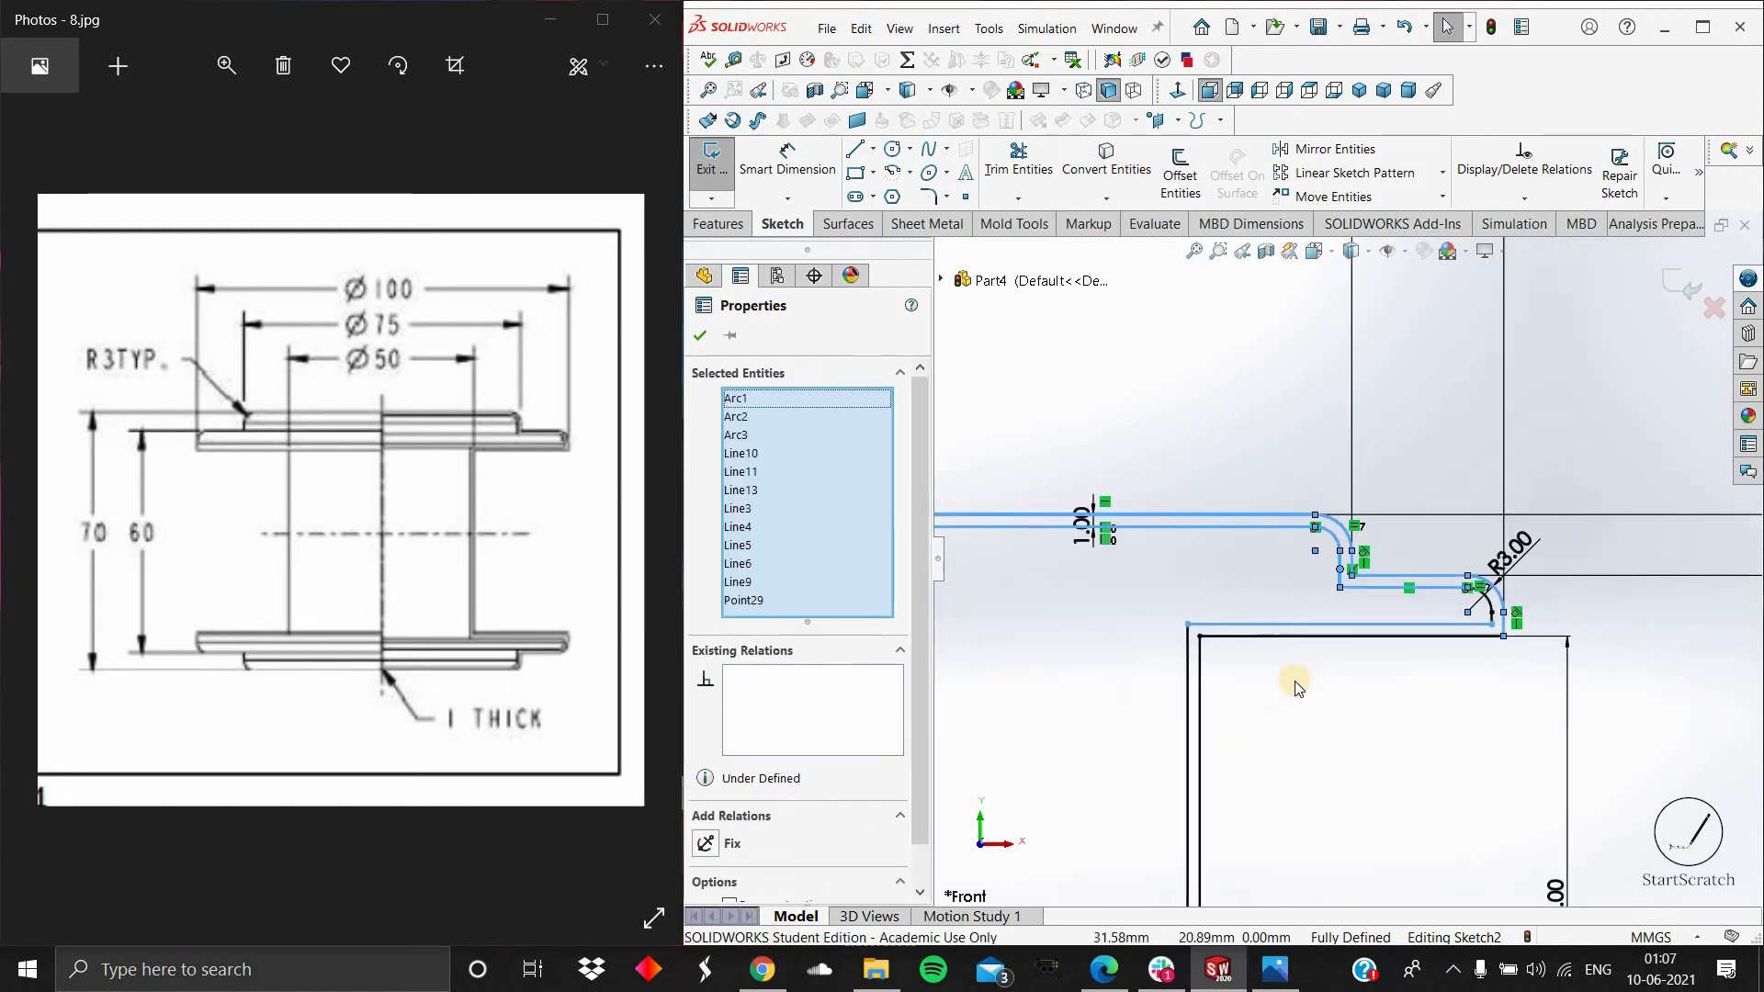
{"action": "left_click", "coordinate": [1317, 616], "text": "ctrl"}
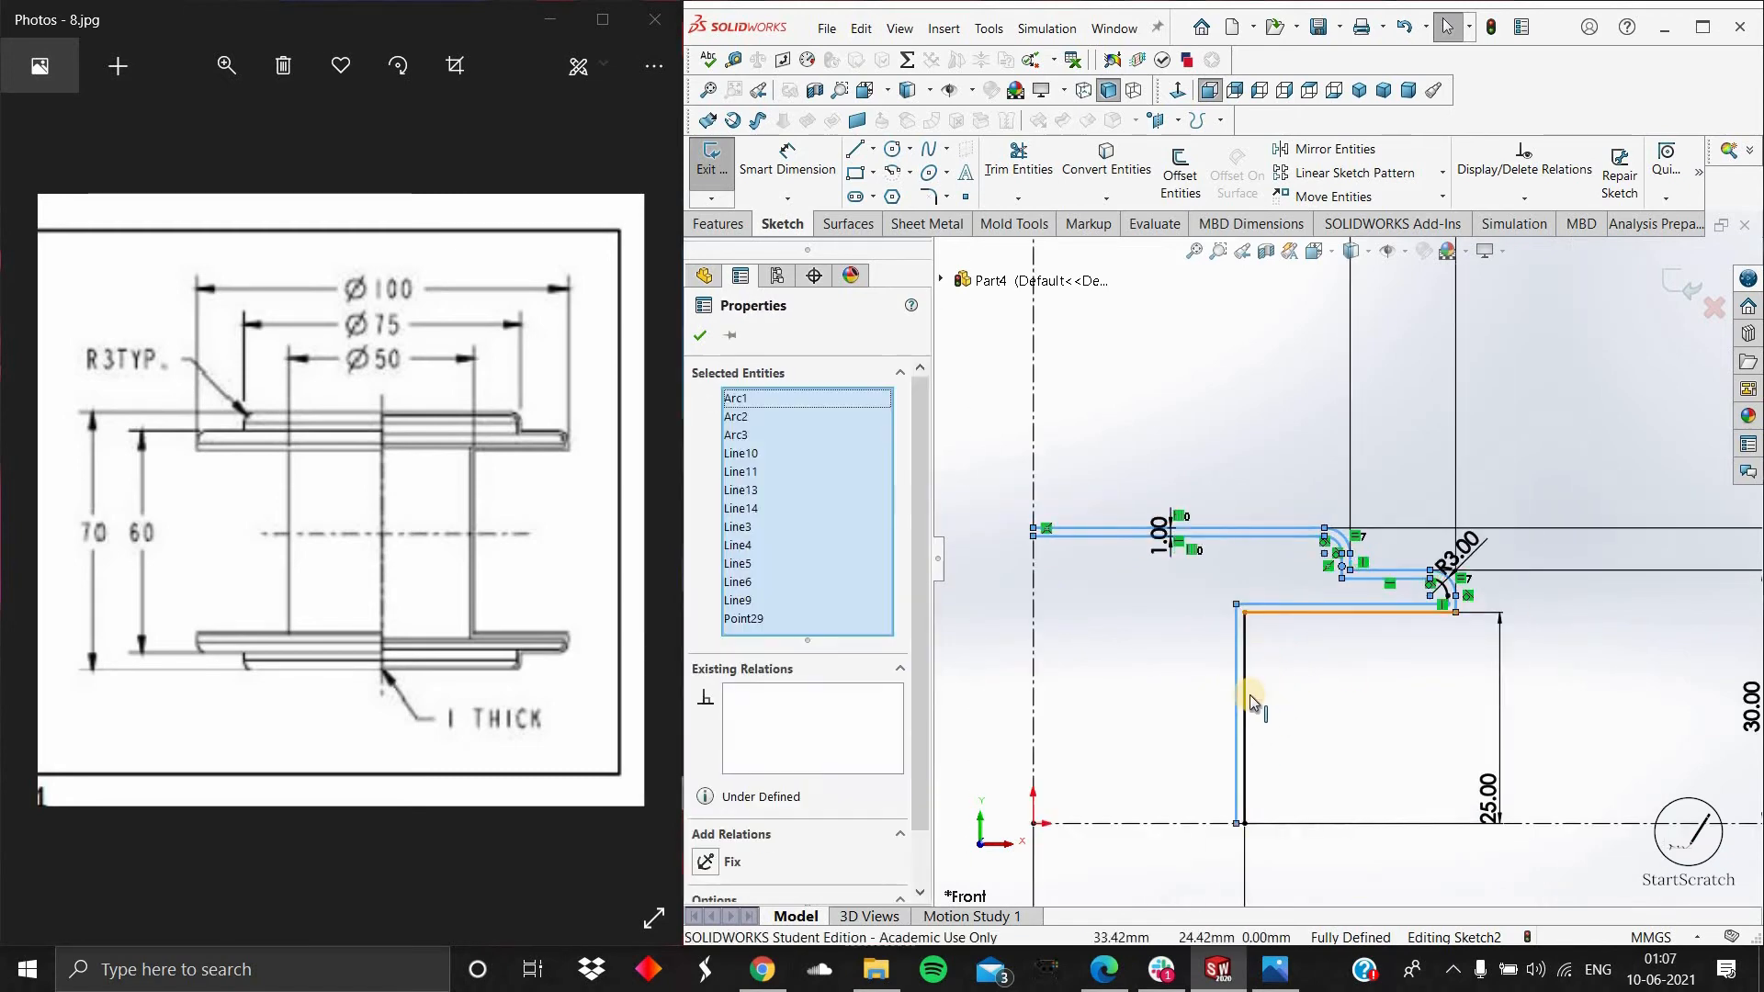
{"action": "left_click", "coordinate": [1242, 696], "text": "ctrl"}
{"action": "left_click", "coordinate": [1231, 699], "text": "ctrl"}
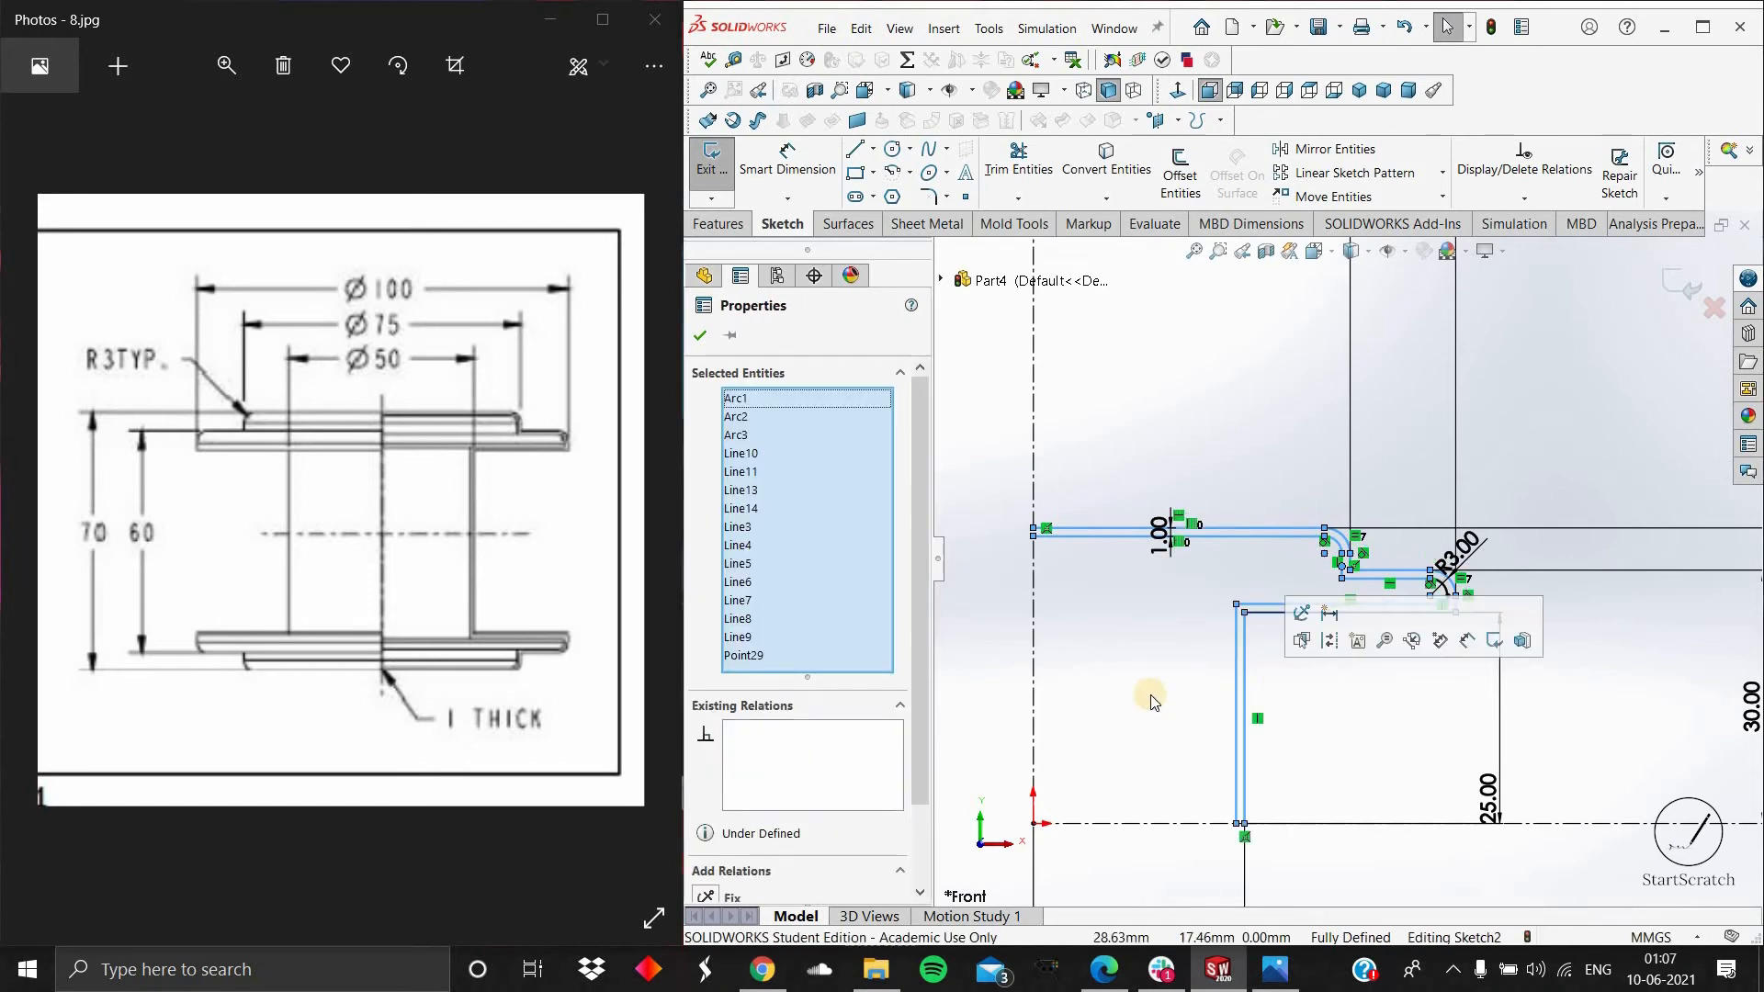
{"action": "left_click", "coordinate": [1335, 149]}
{"action": "scroll", "coordinate": [1355, 705], "scroll_direction": "up", "scroll_amount": 3}
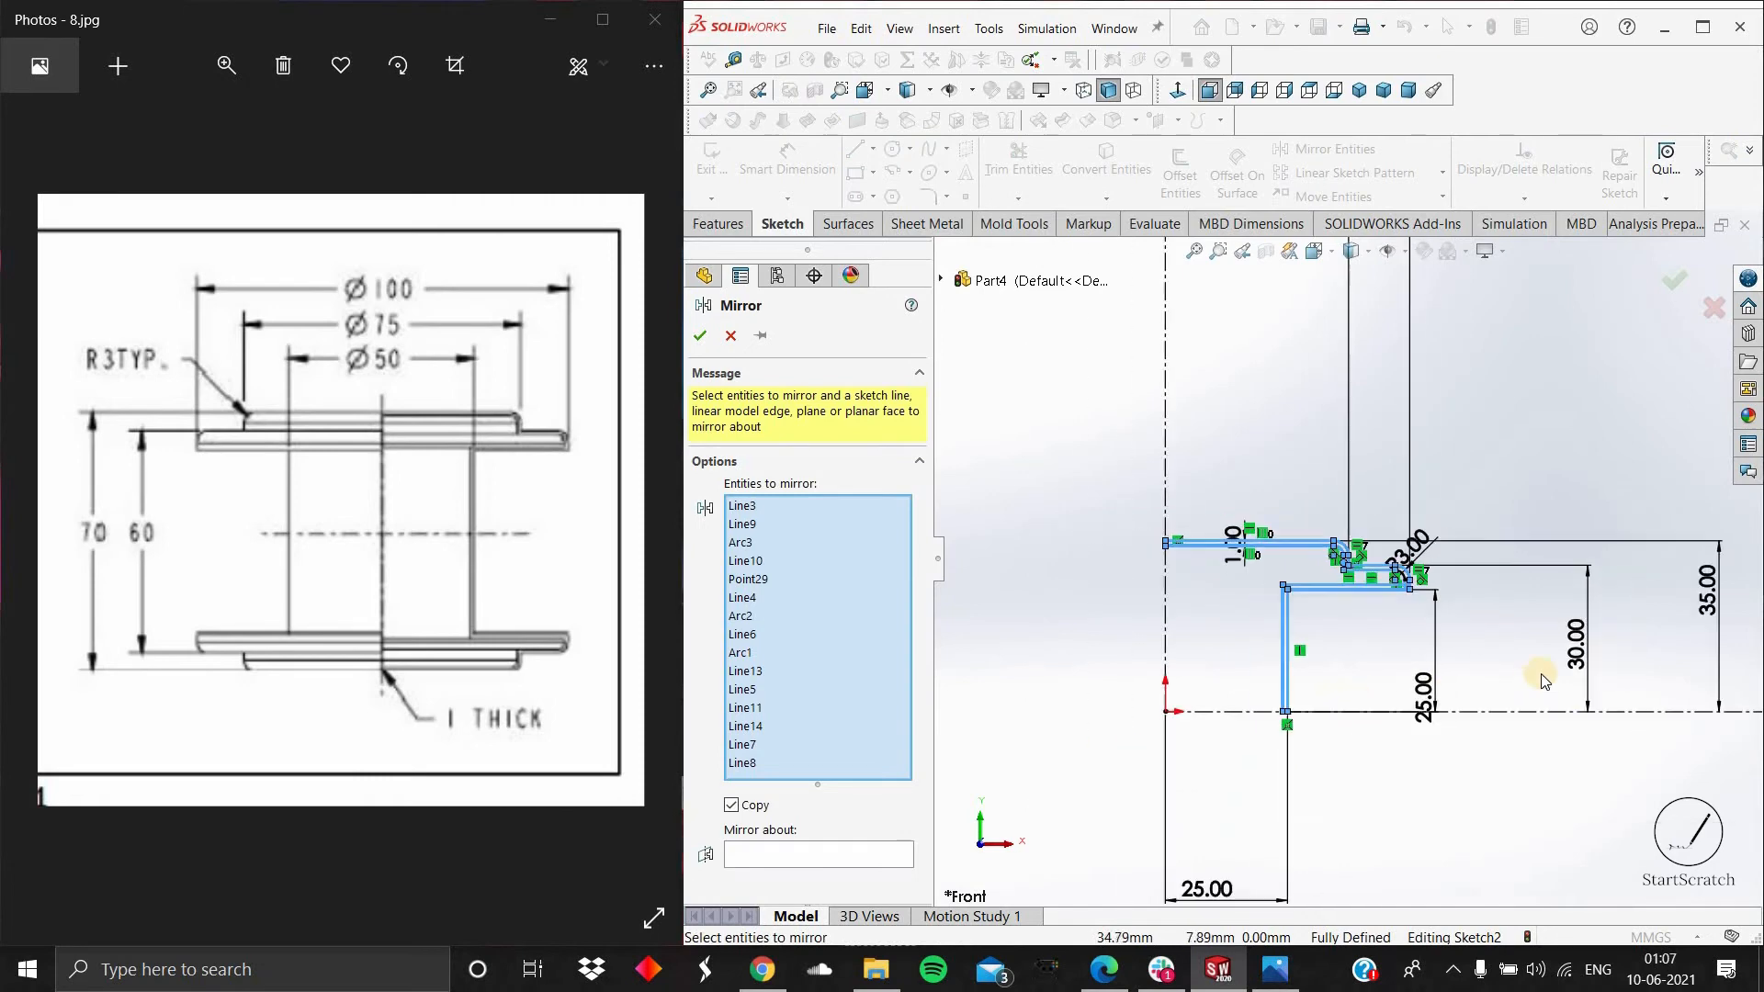
{"action": "scroll", "coordinate": [1552, 691], "scroll_direction": "down", "scroll_amount": 3}
{"action": "left_click", "coordinate": [1552, 689]}
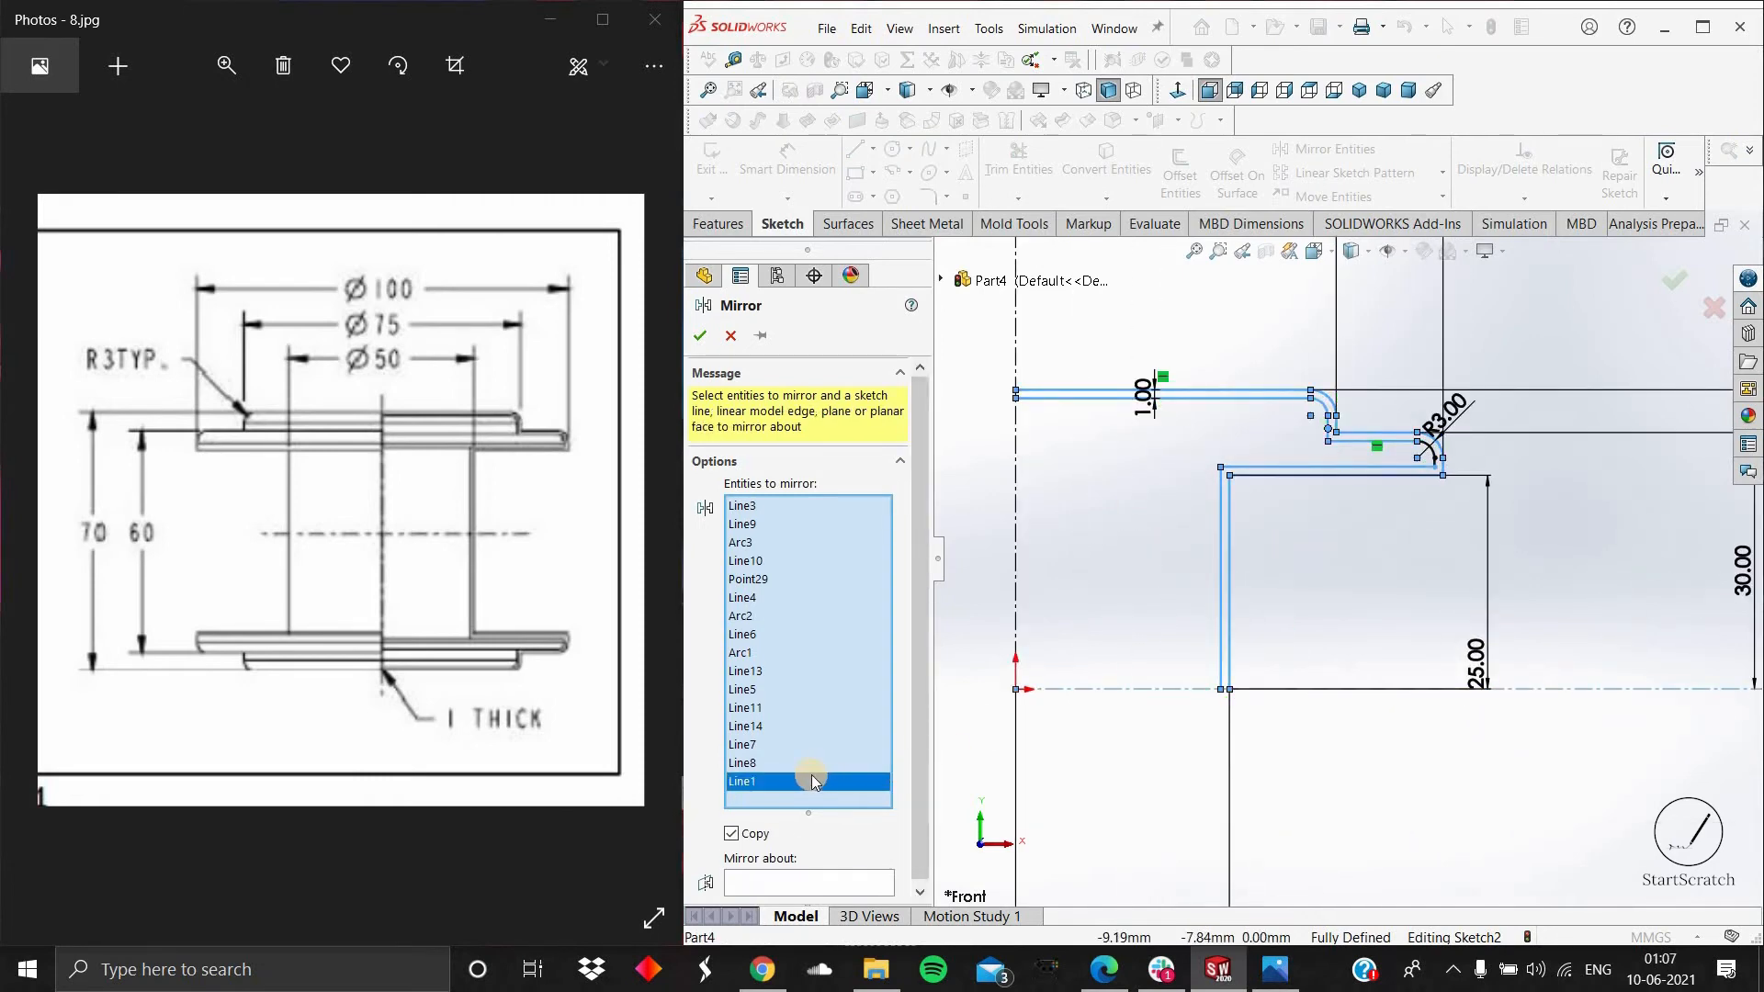
{"action": "left_click", "coordinate": [846, 882]}
{"action": "left_click", "coordinate": [742, 781]}
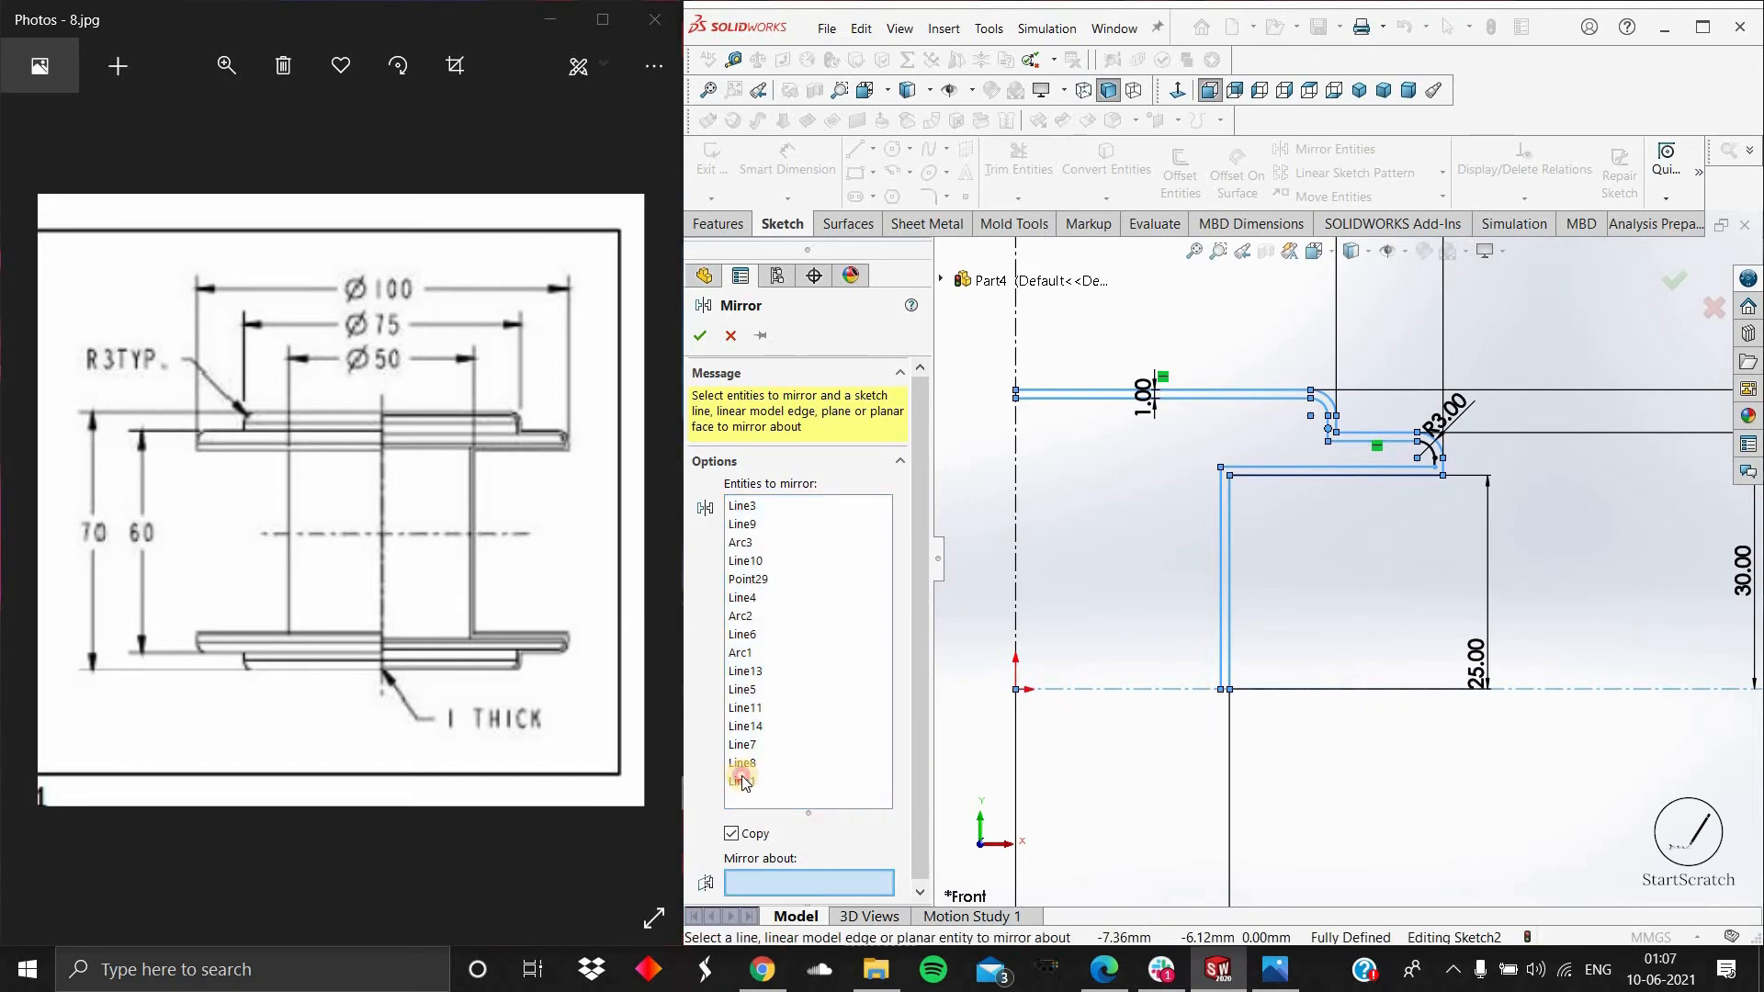
{"action": "right_click", "coordinate": [800, 788]}
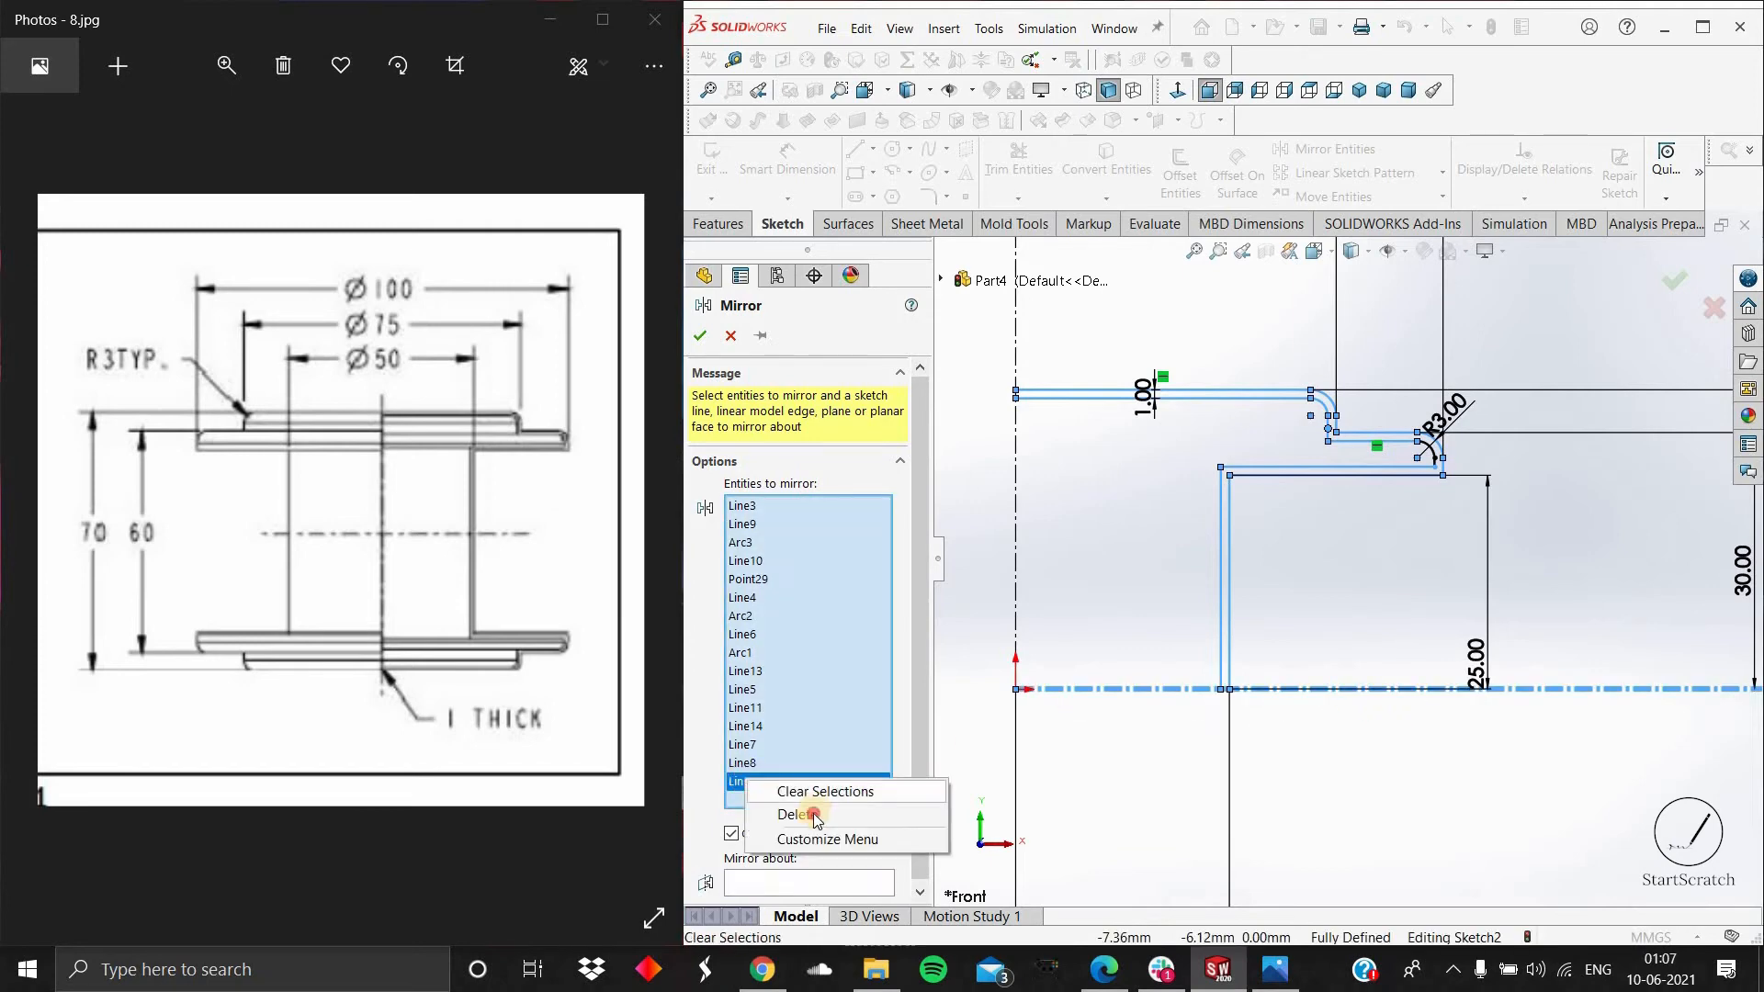
{"action": "left_click", "coordinate": [823, 829]}
{"action": "left_click", "coordinate": [859, 863]}
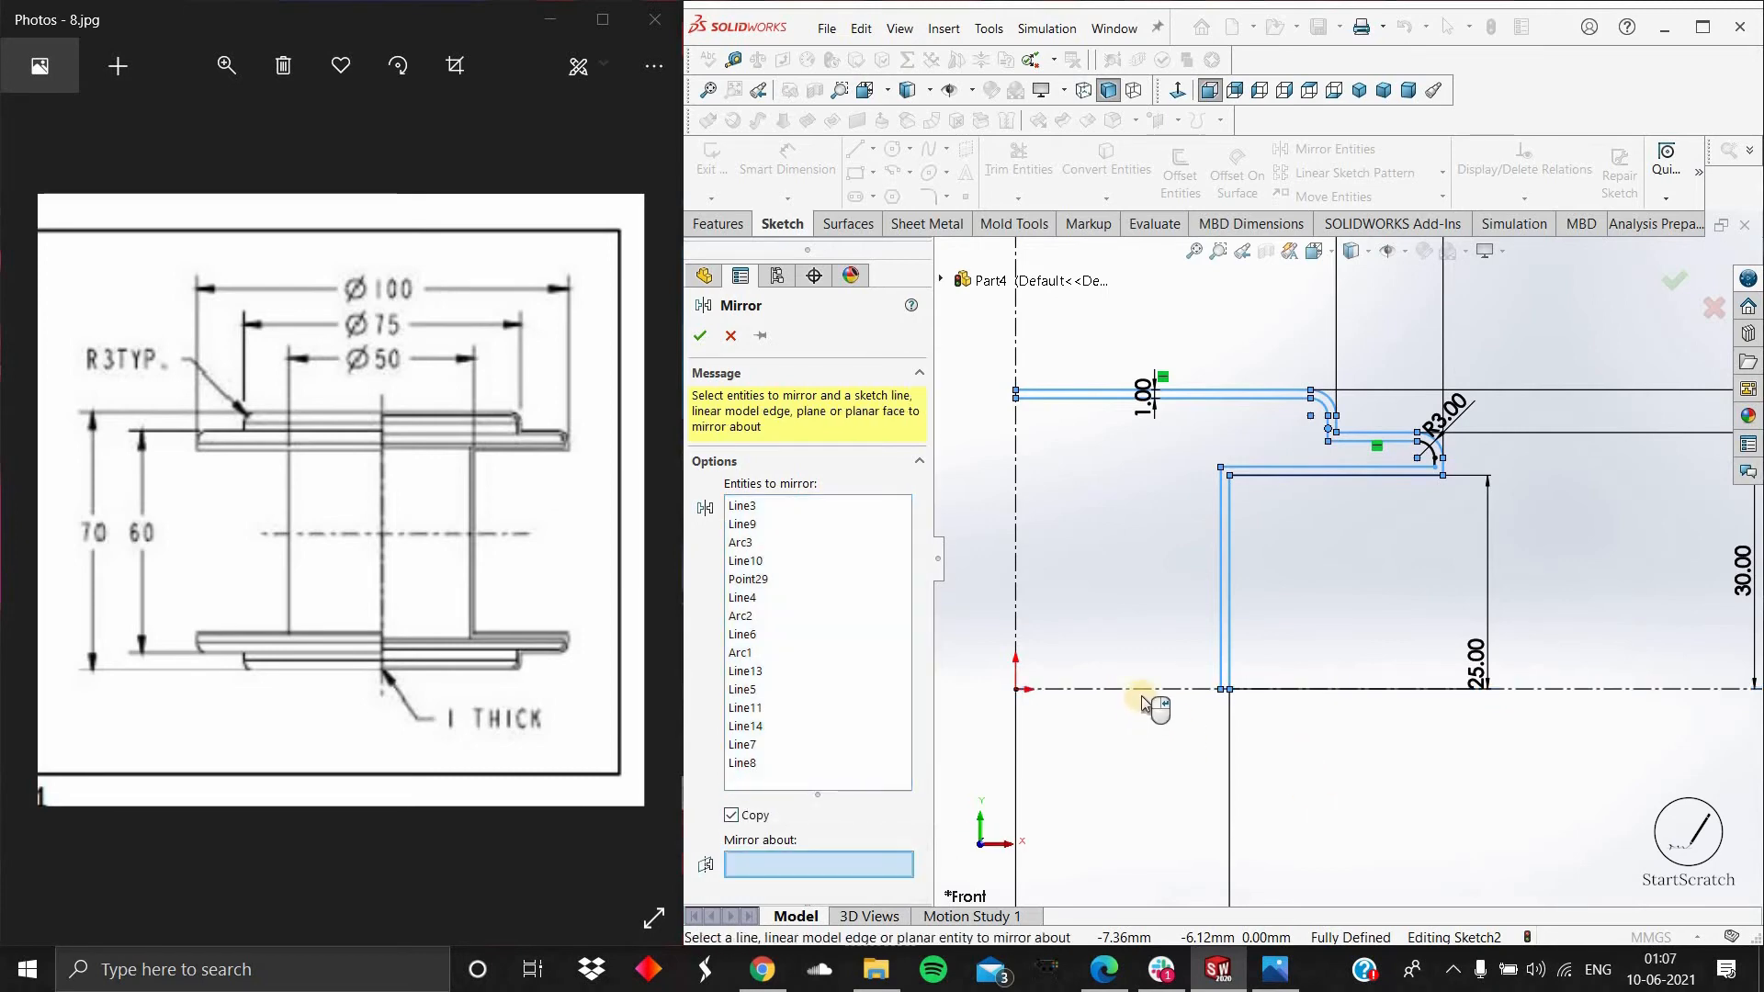
{"action": "left_click", "coordinate": [1259, 689]}
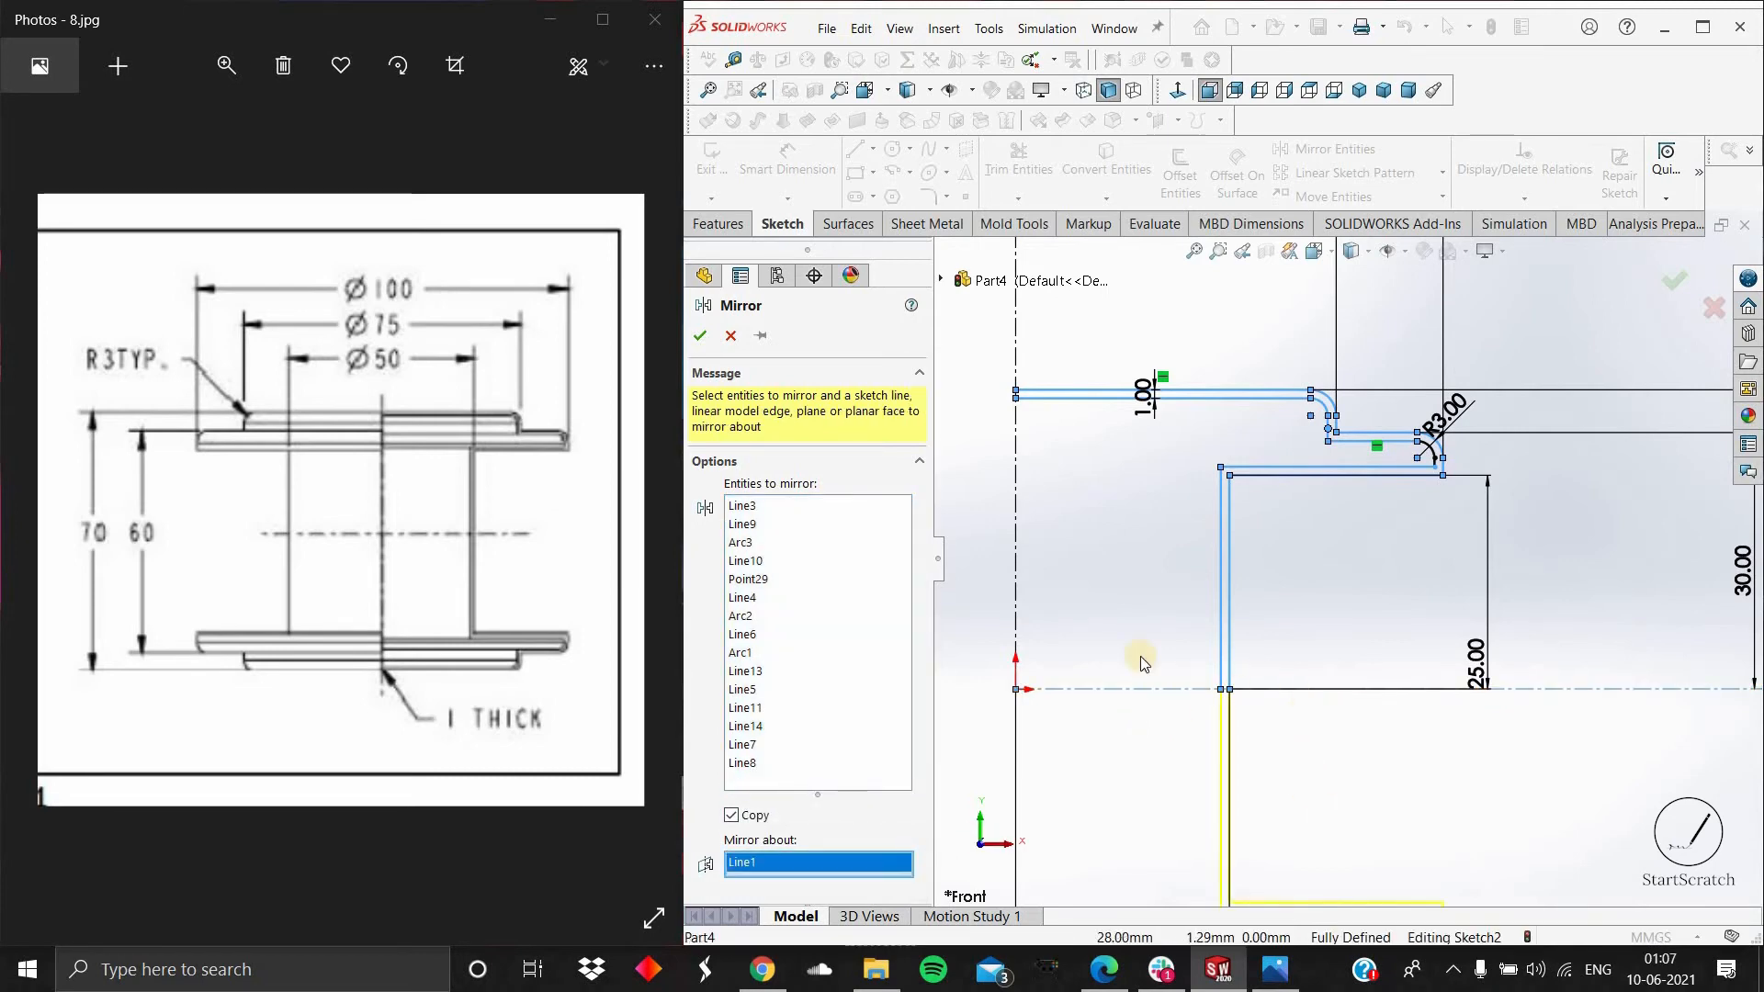
{"action": "scroll", "coordinate": [1349, 557], "scroll_direction": "up", "scroll_amount": 3}
{"action": "left_click", "coordinate": [699, 335]}
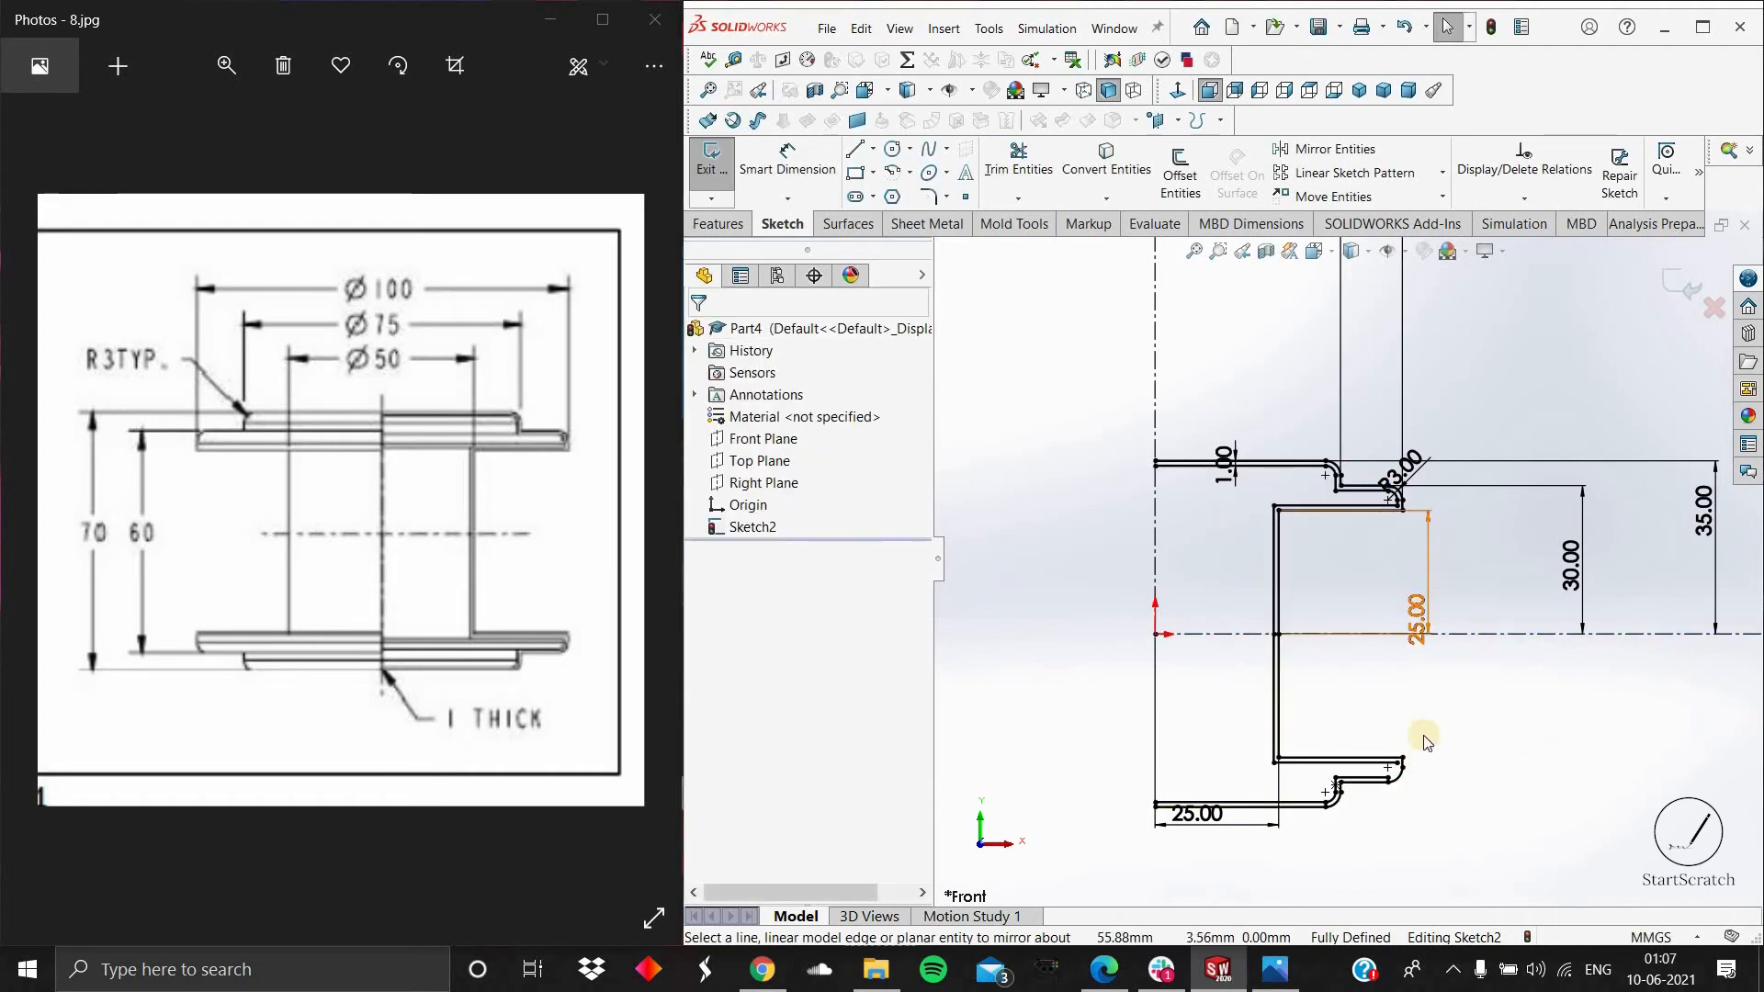
Step: Mirror the flange's remaining inner offset arc and short vertical line about the horizontal centerline
{"action": "scroll", "coordinate": [1403, 754], "scroll_direction": "down", "scroll_amount": 3}
{"action": "scroll", "coordinate": [1410, 453], "scroll_direction": "up", "scroll_amount": 4}
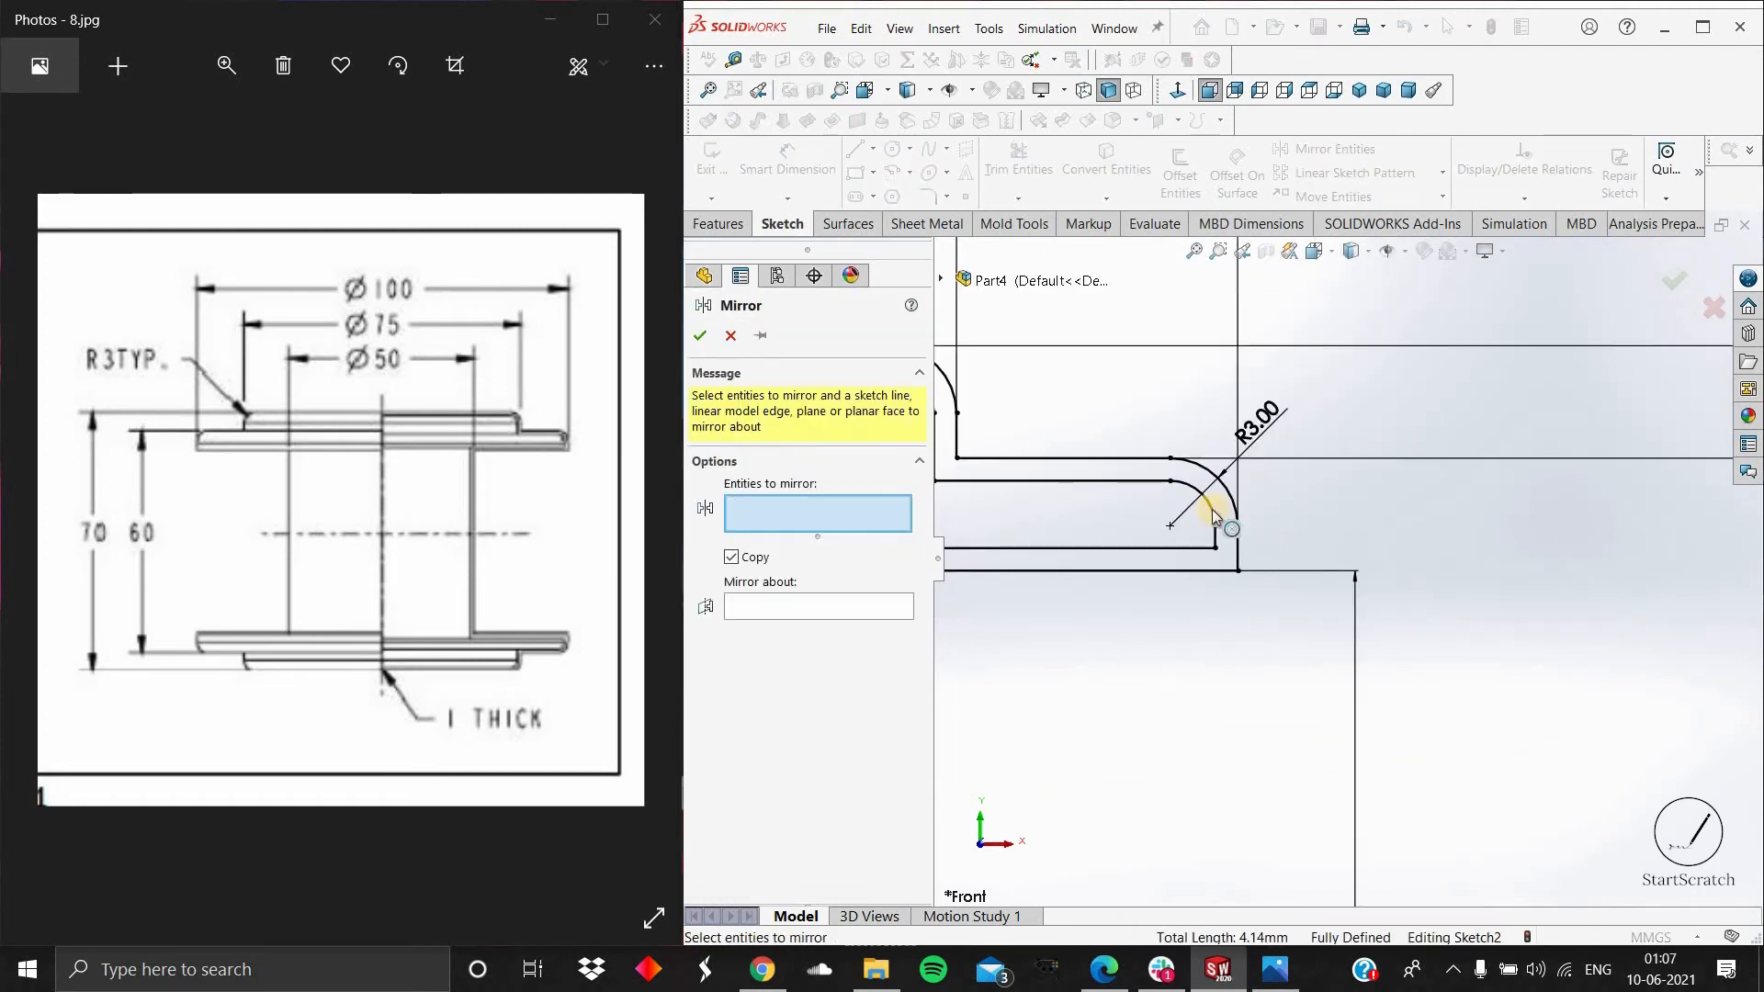
{"action": "left_click", "coordinate": [1211, 509]}
{"action": "left_click", "coordinate": [1217, 538]}
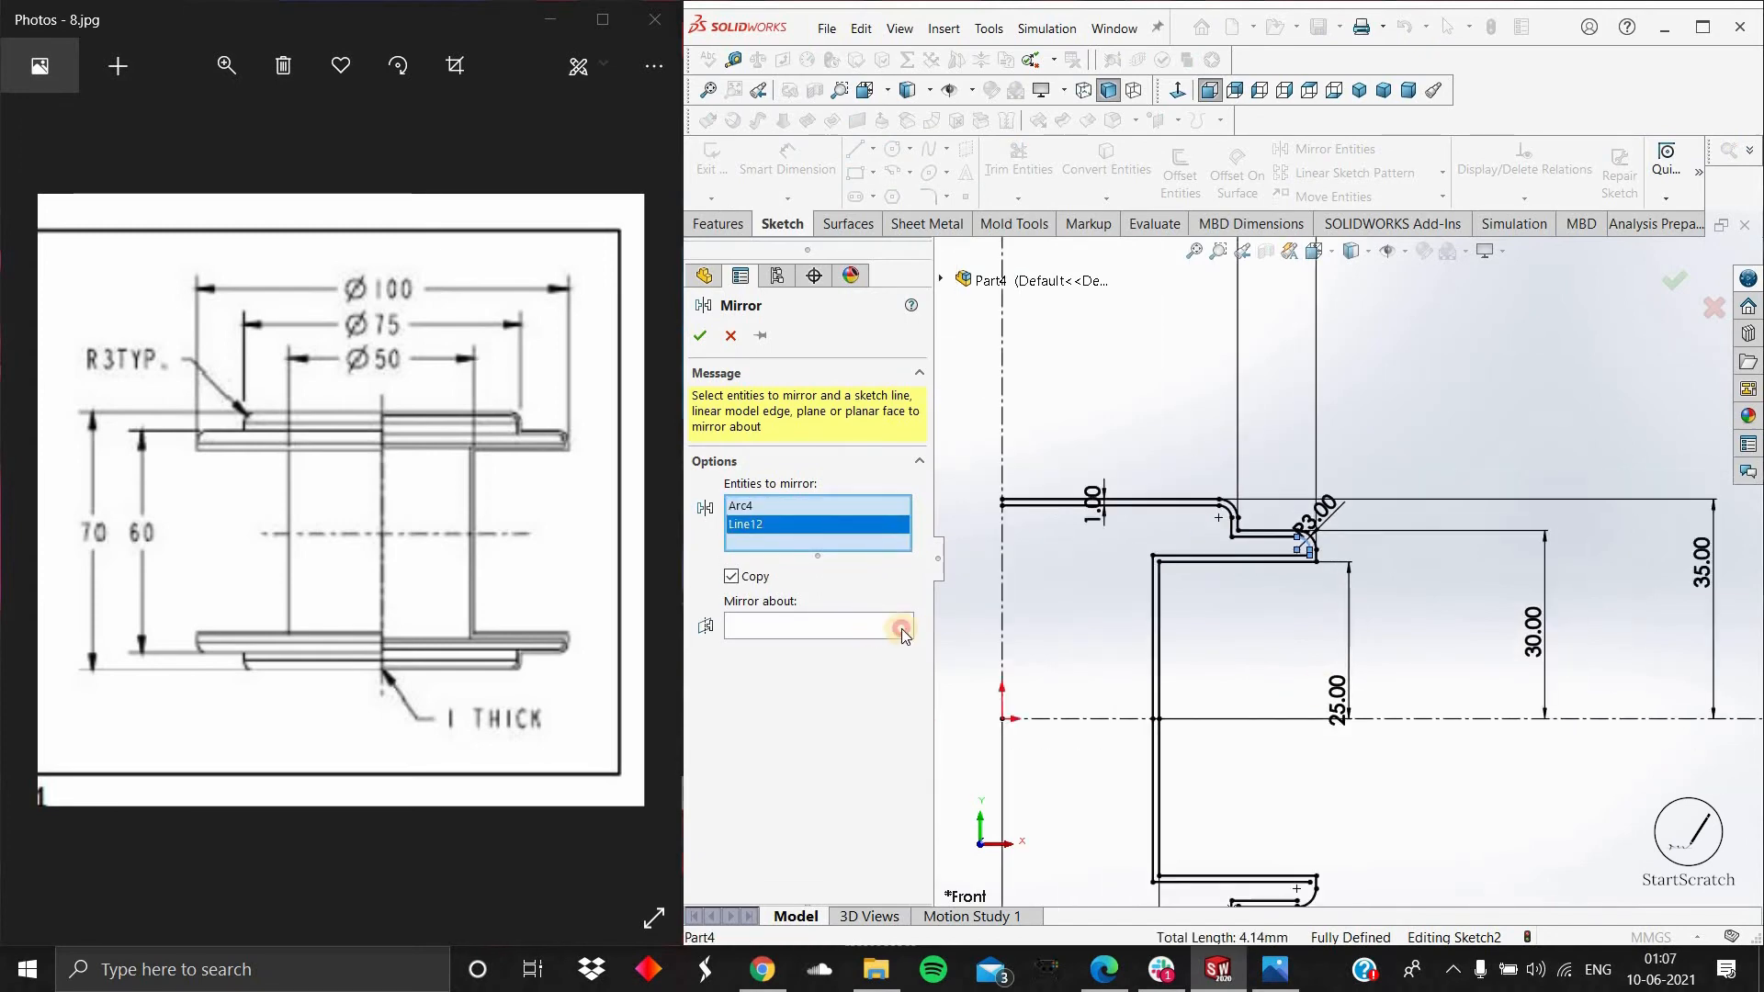
{"action": "left_click", "coordinate": [889, 640]}
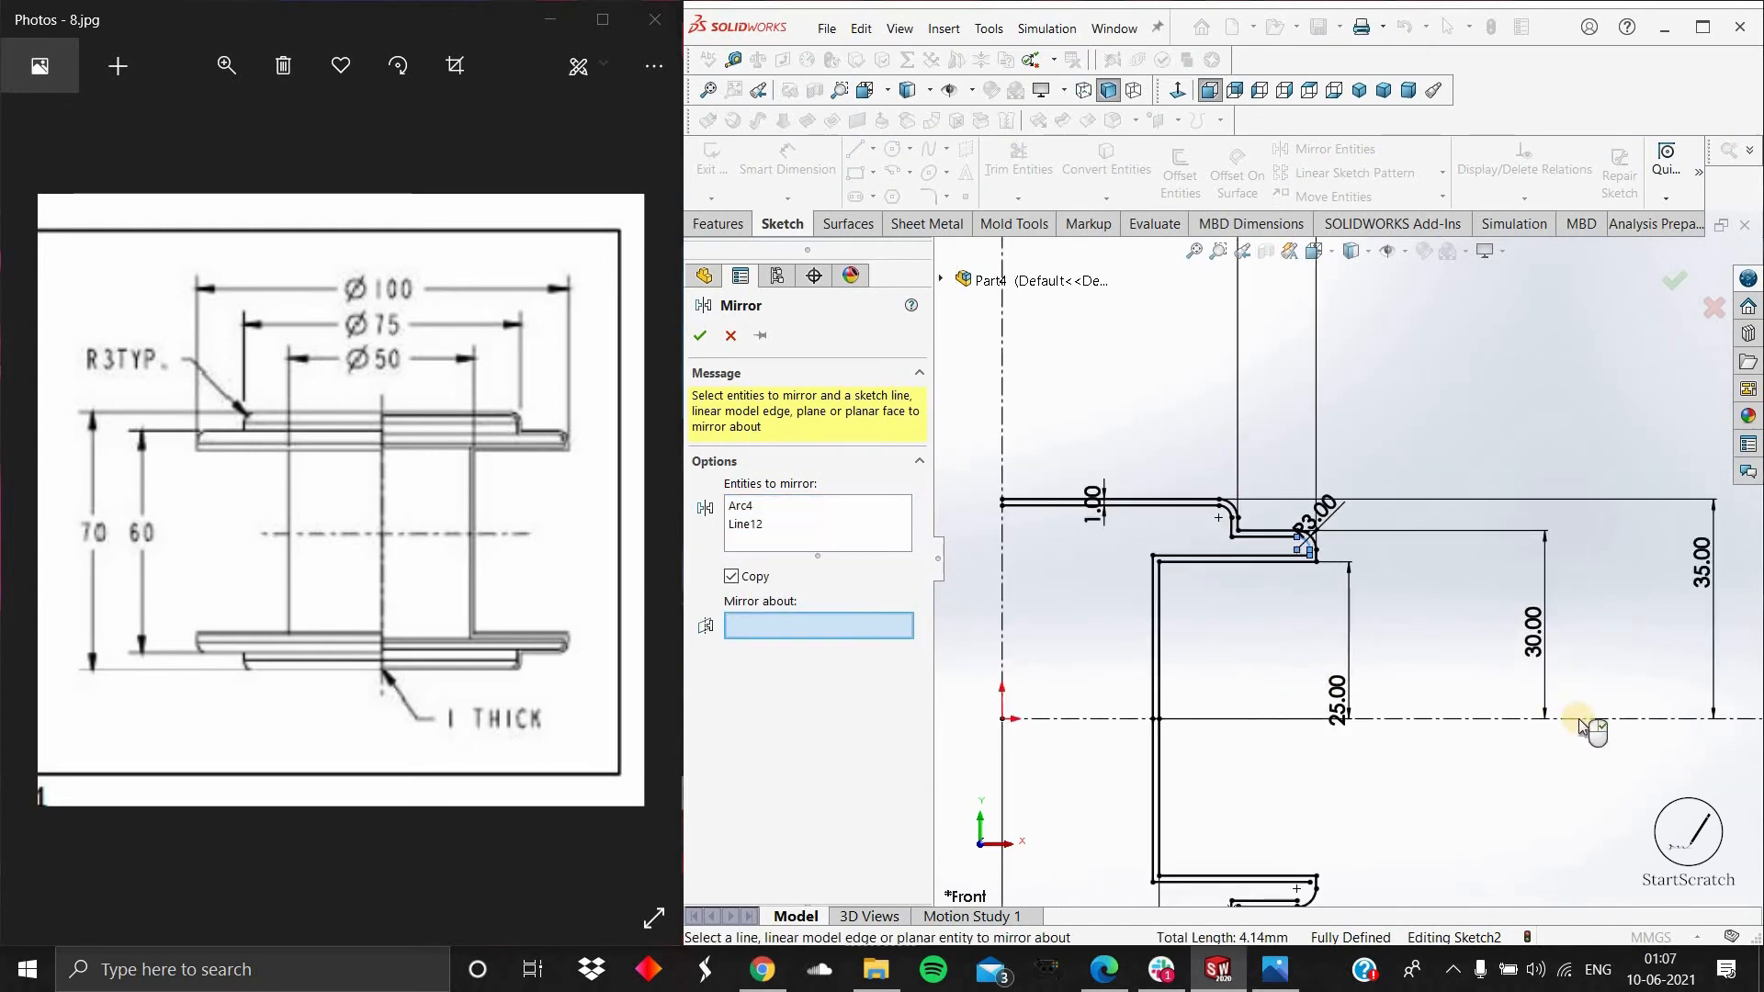
{"action": "left_click", "coordinate": [1281, 749]}
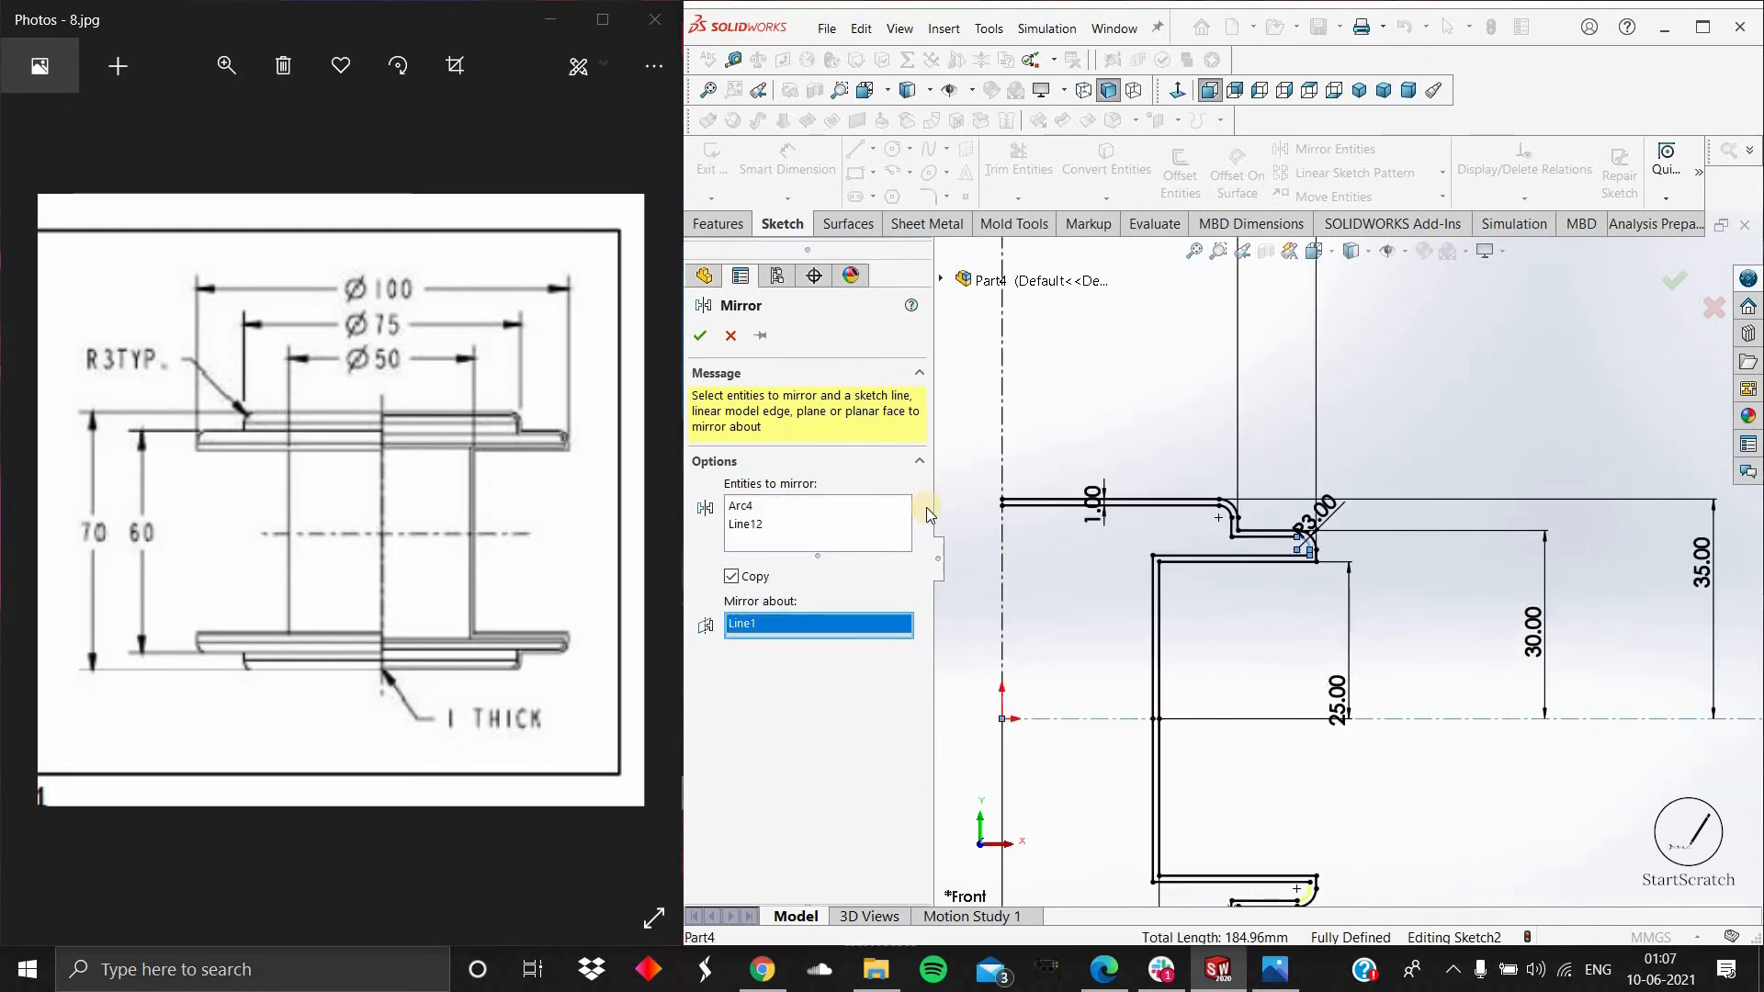
{"action": "left_click", "coordinate": [701, 338]}
{"action": "scroll", "coordinate": [1348, 708], "scroll_direction": "up", "scroll_amount": 2}
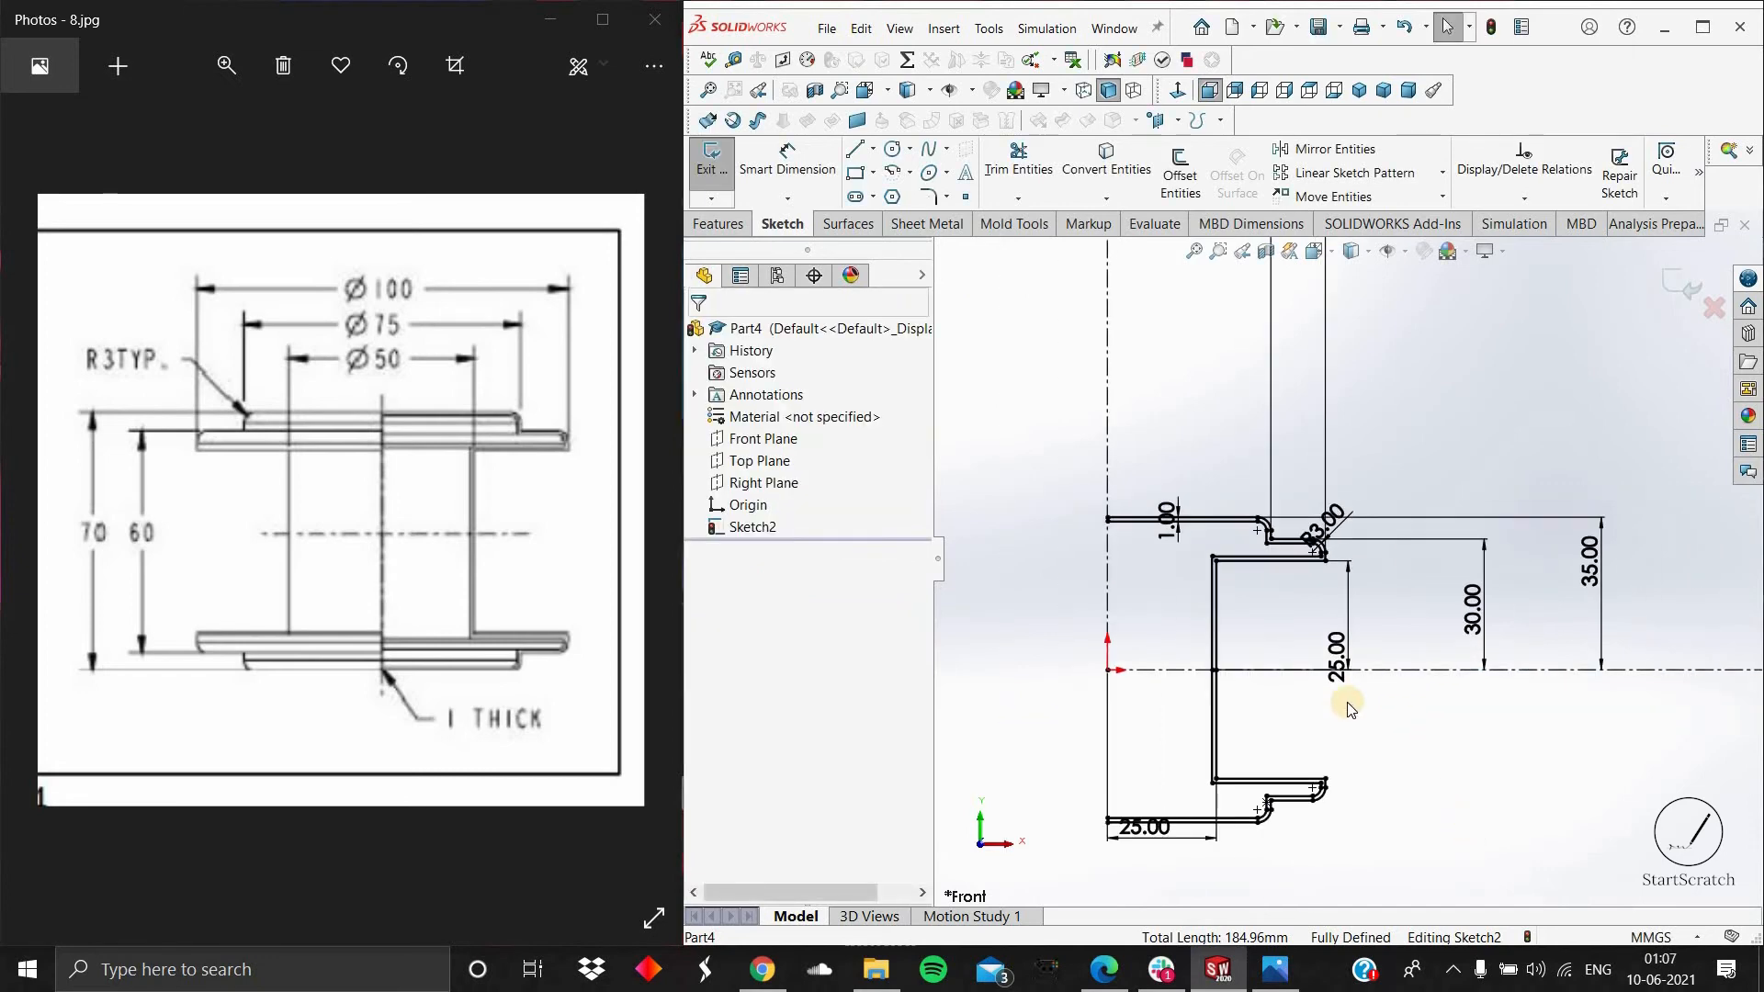
{"action": "scroll", "coordinate": [1349, 709], "scroll_direction": "up", "scroll_amount": 2}
{"action": "scroll", "coordinate": [1677, 888], "scroll_direction": "down", "scroll_amount": 2}
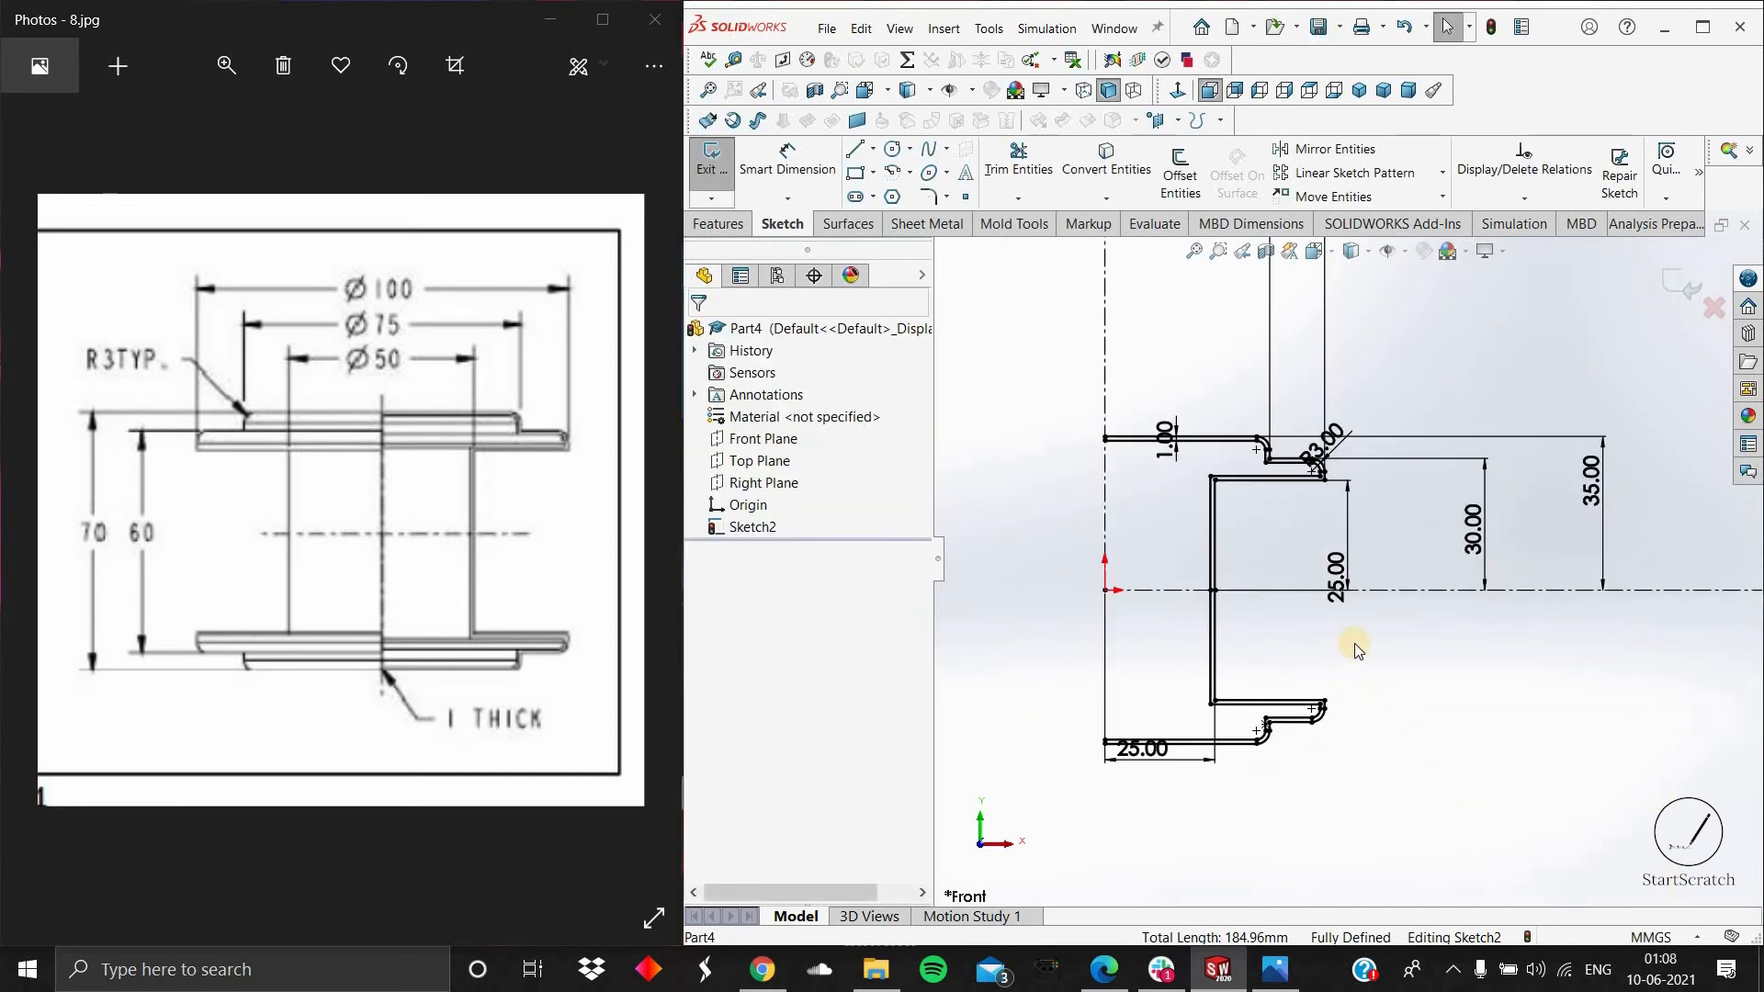
{"action": "scroll", "coordinate": [1360, 535], "scroll_direction": "up", "scroll_amount": 2}
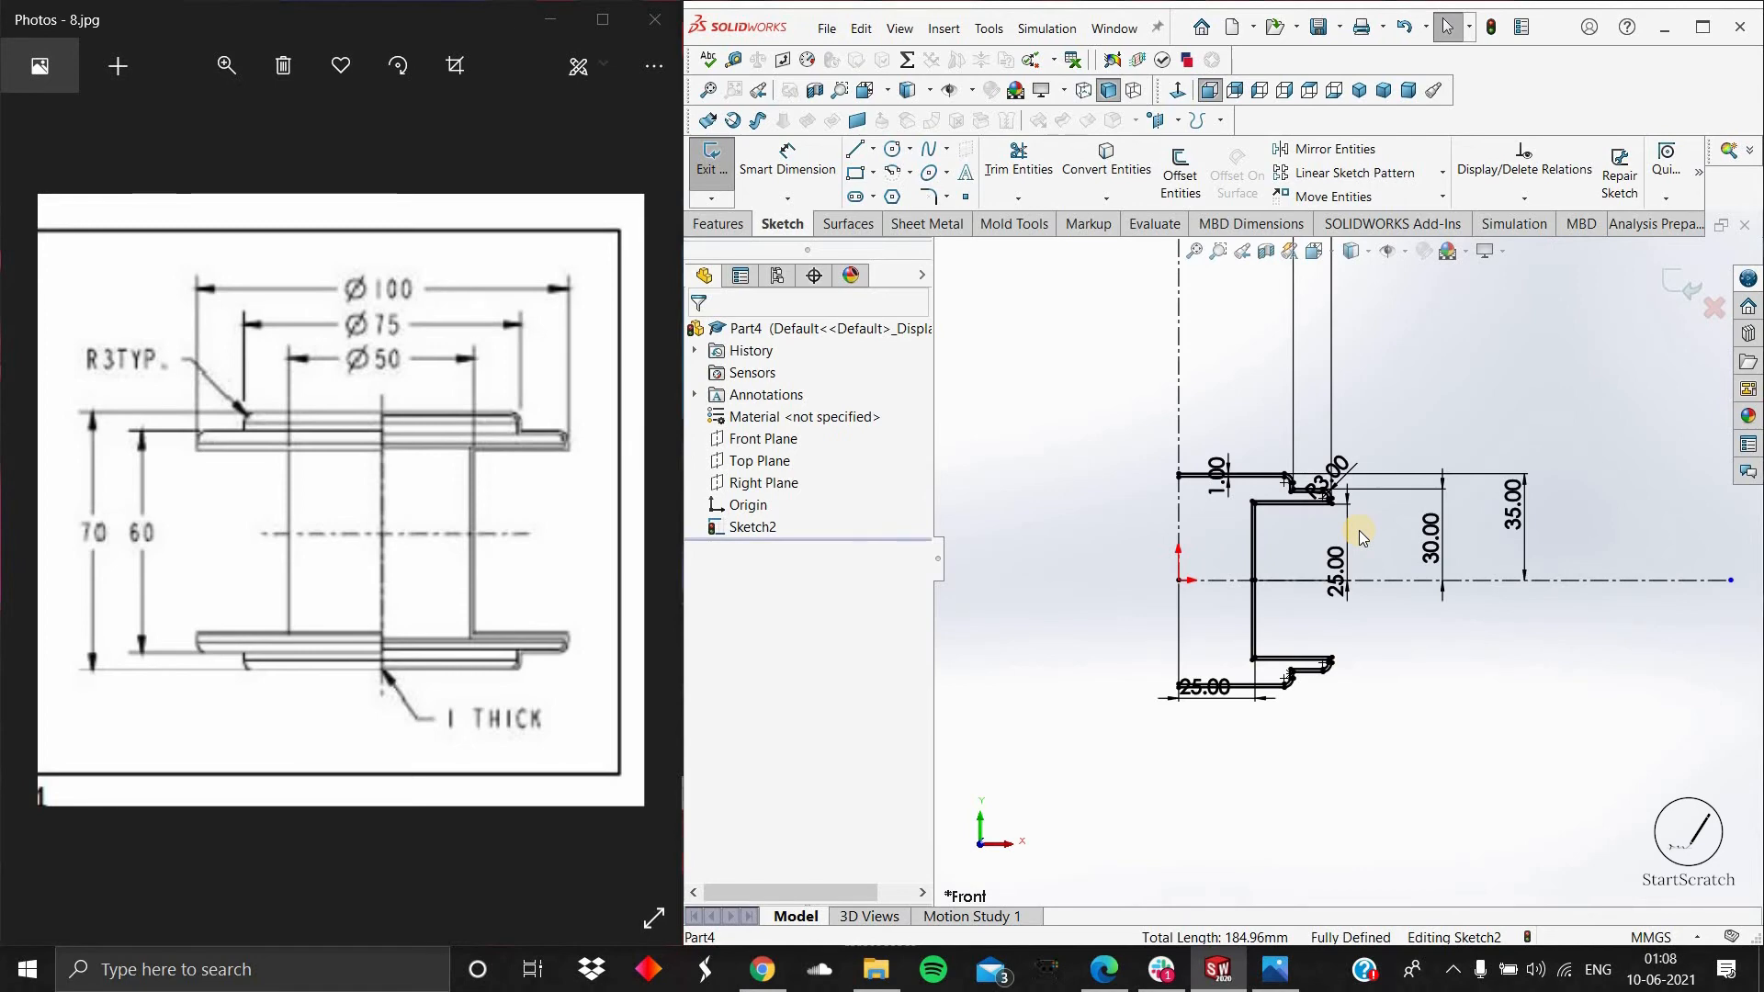
{"action": "scroll", "coordinate": [1360, 535], "scroll_direction": "down", "scroll_amount": 2}
{"action": "scroll", "coordinate": [1215, 489], "scroll_direction": "down", "scroll_amount": 2}
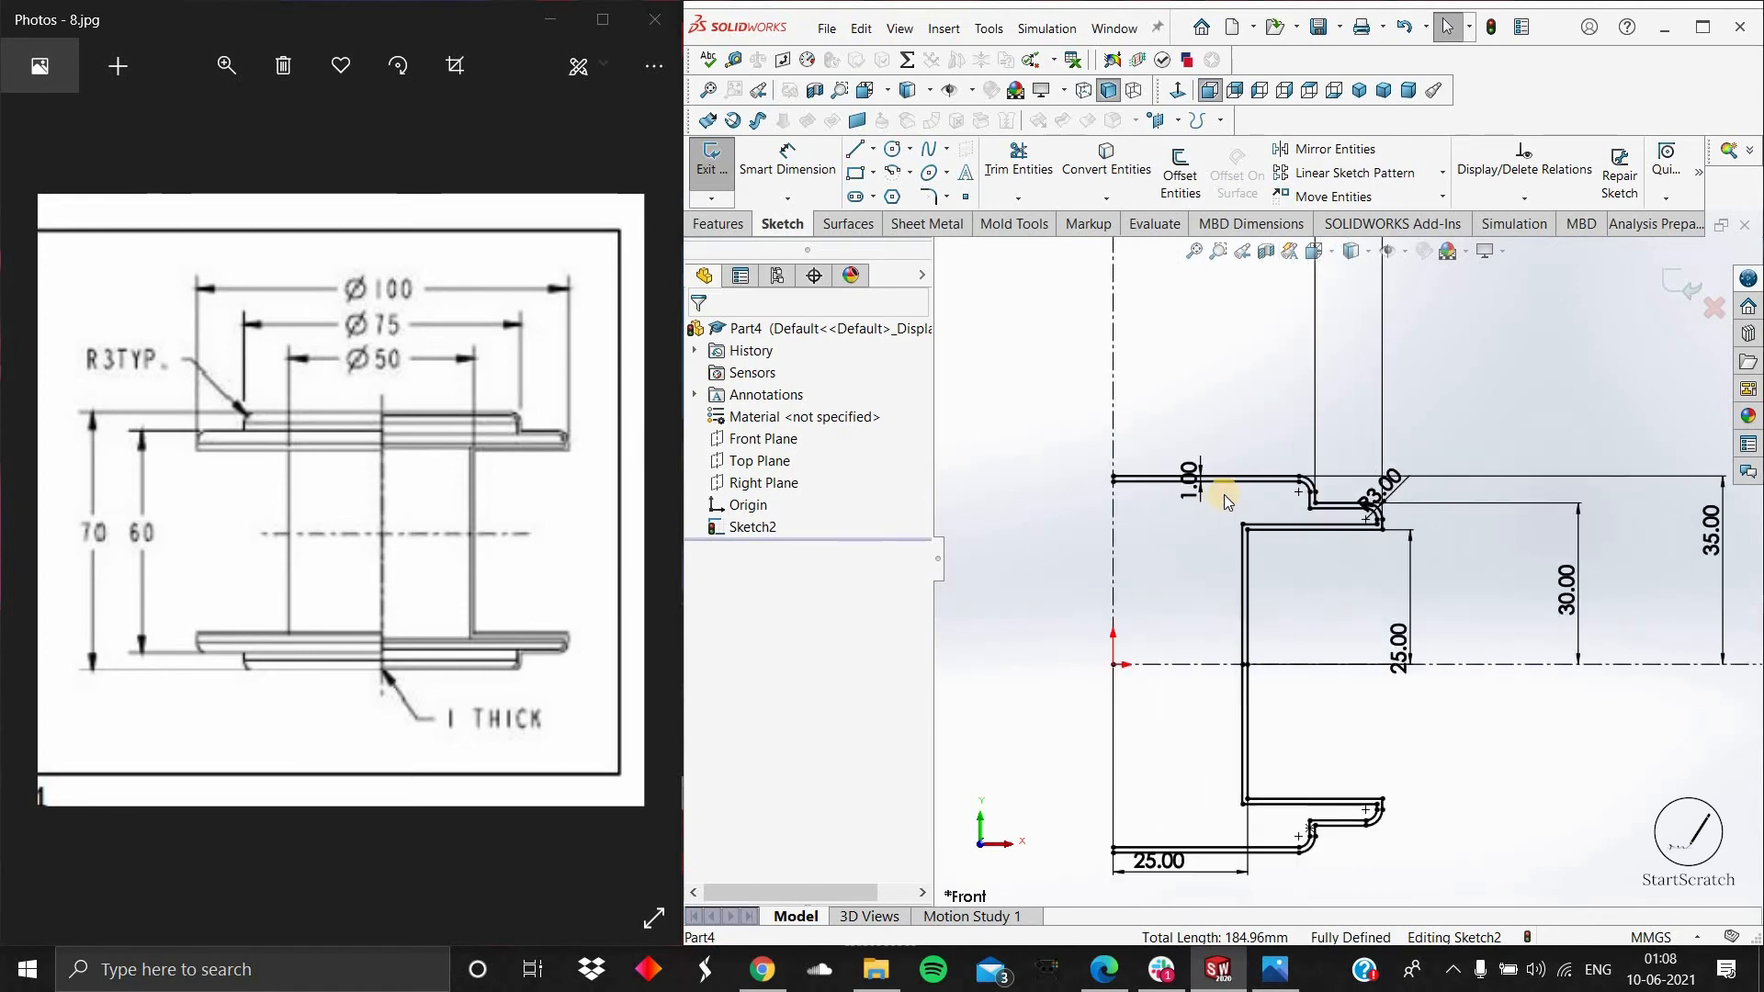
Step: Delete the vertical centerline through the origin together with its associated dimensions
{"action": "scroll", "coordinate": [1224, 494], "scroll_direction": "up", "scroll_amount": 1}
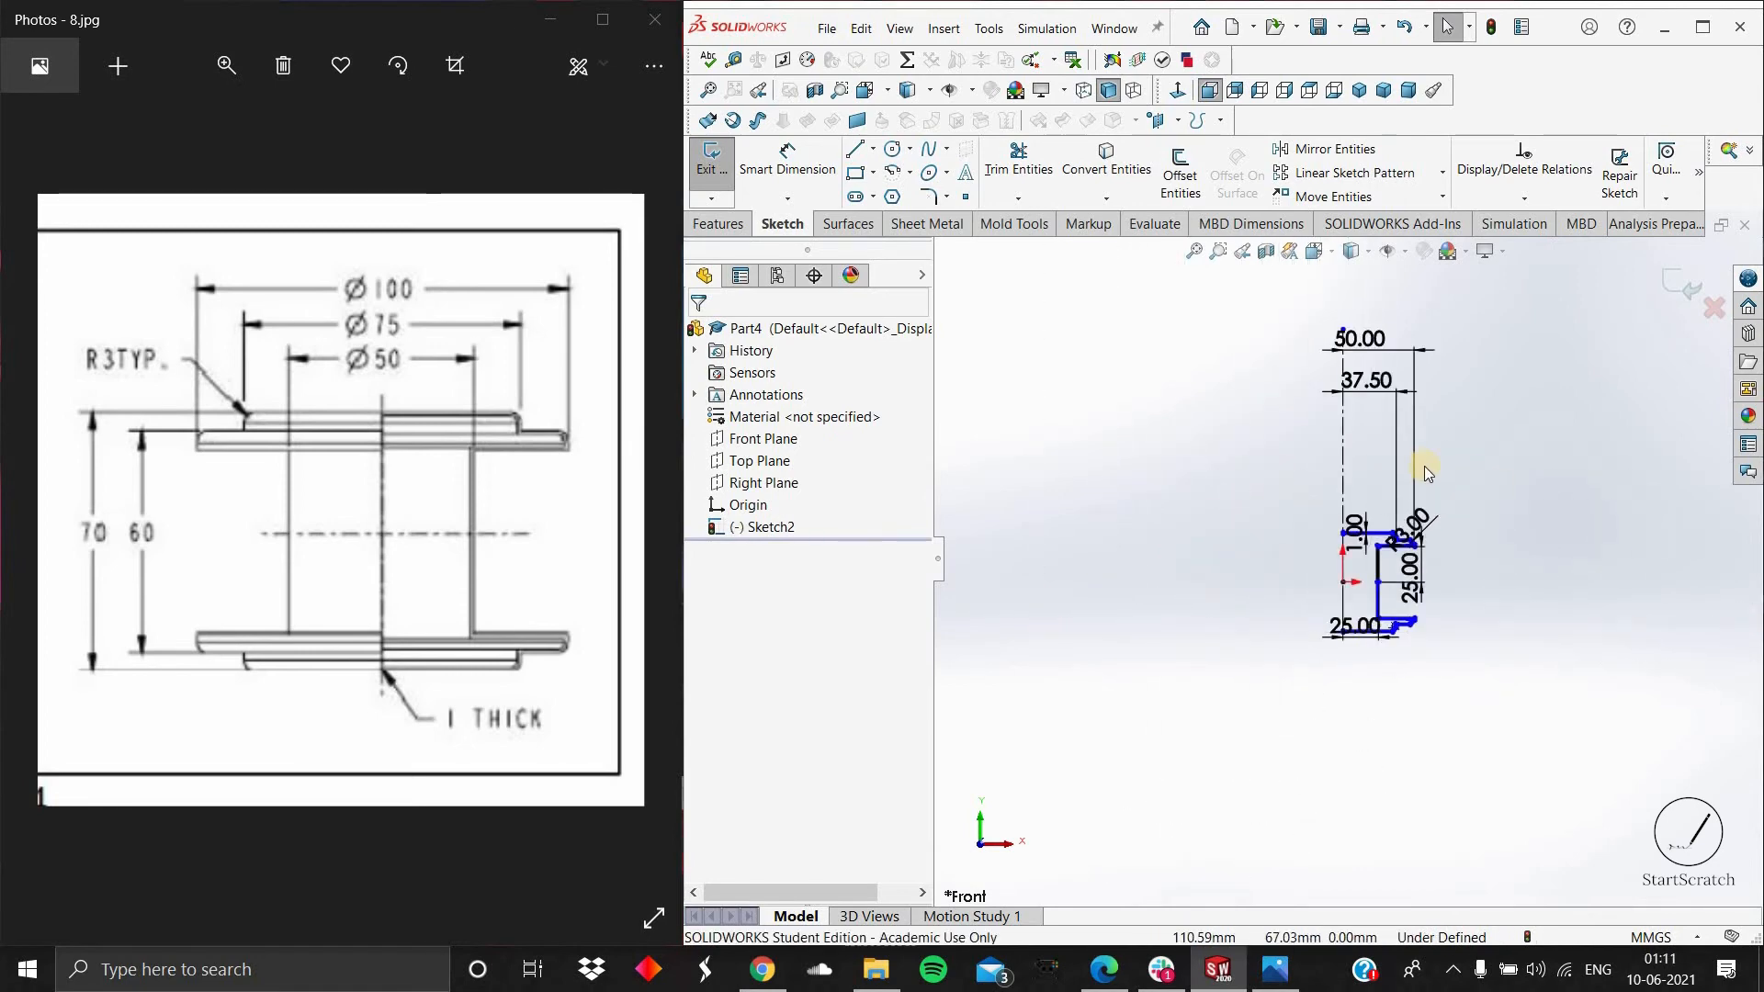
{"action": "scroll", "coordinate": [1424, 466], "scroll_direction": "down", "scroll_amount": 2}
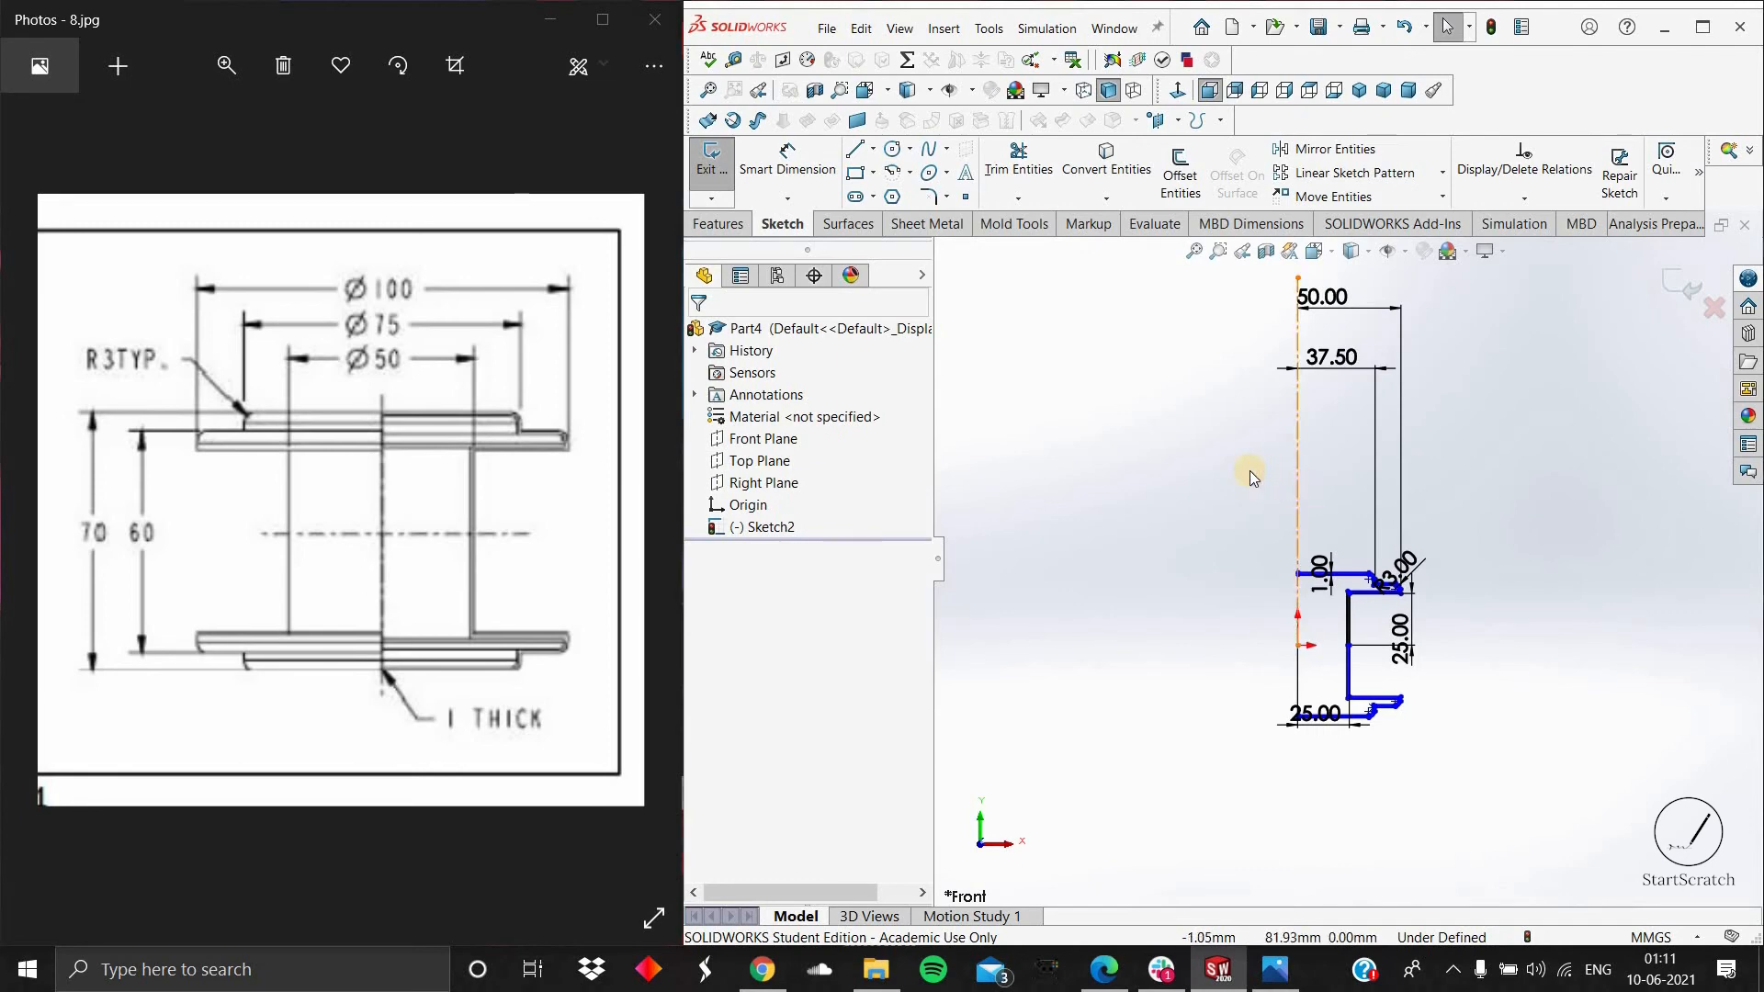
{"action": "left_click", "coordinate": [1250, 477]}
{"action": "key", "text": "Delete"}
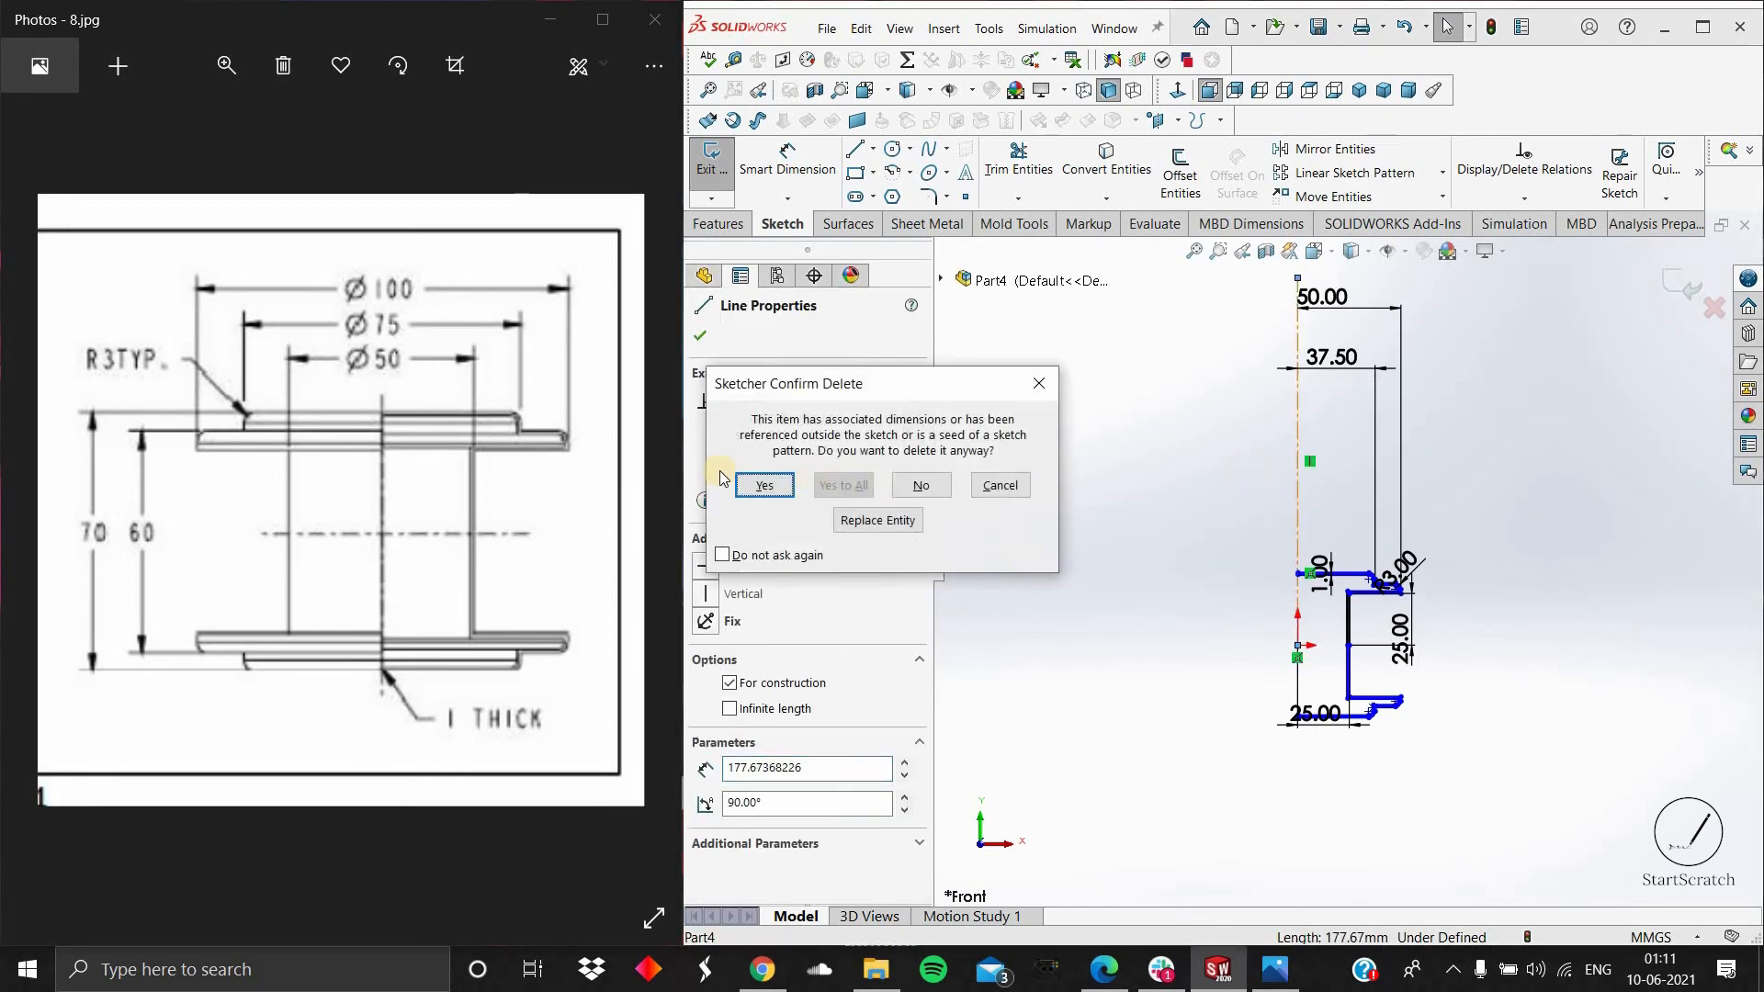
{"action": "left_click", "coordinate": [766, 485]}
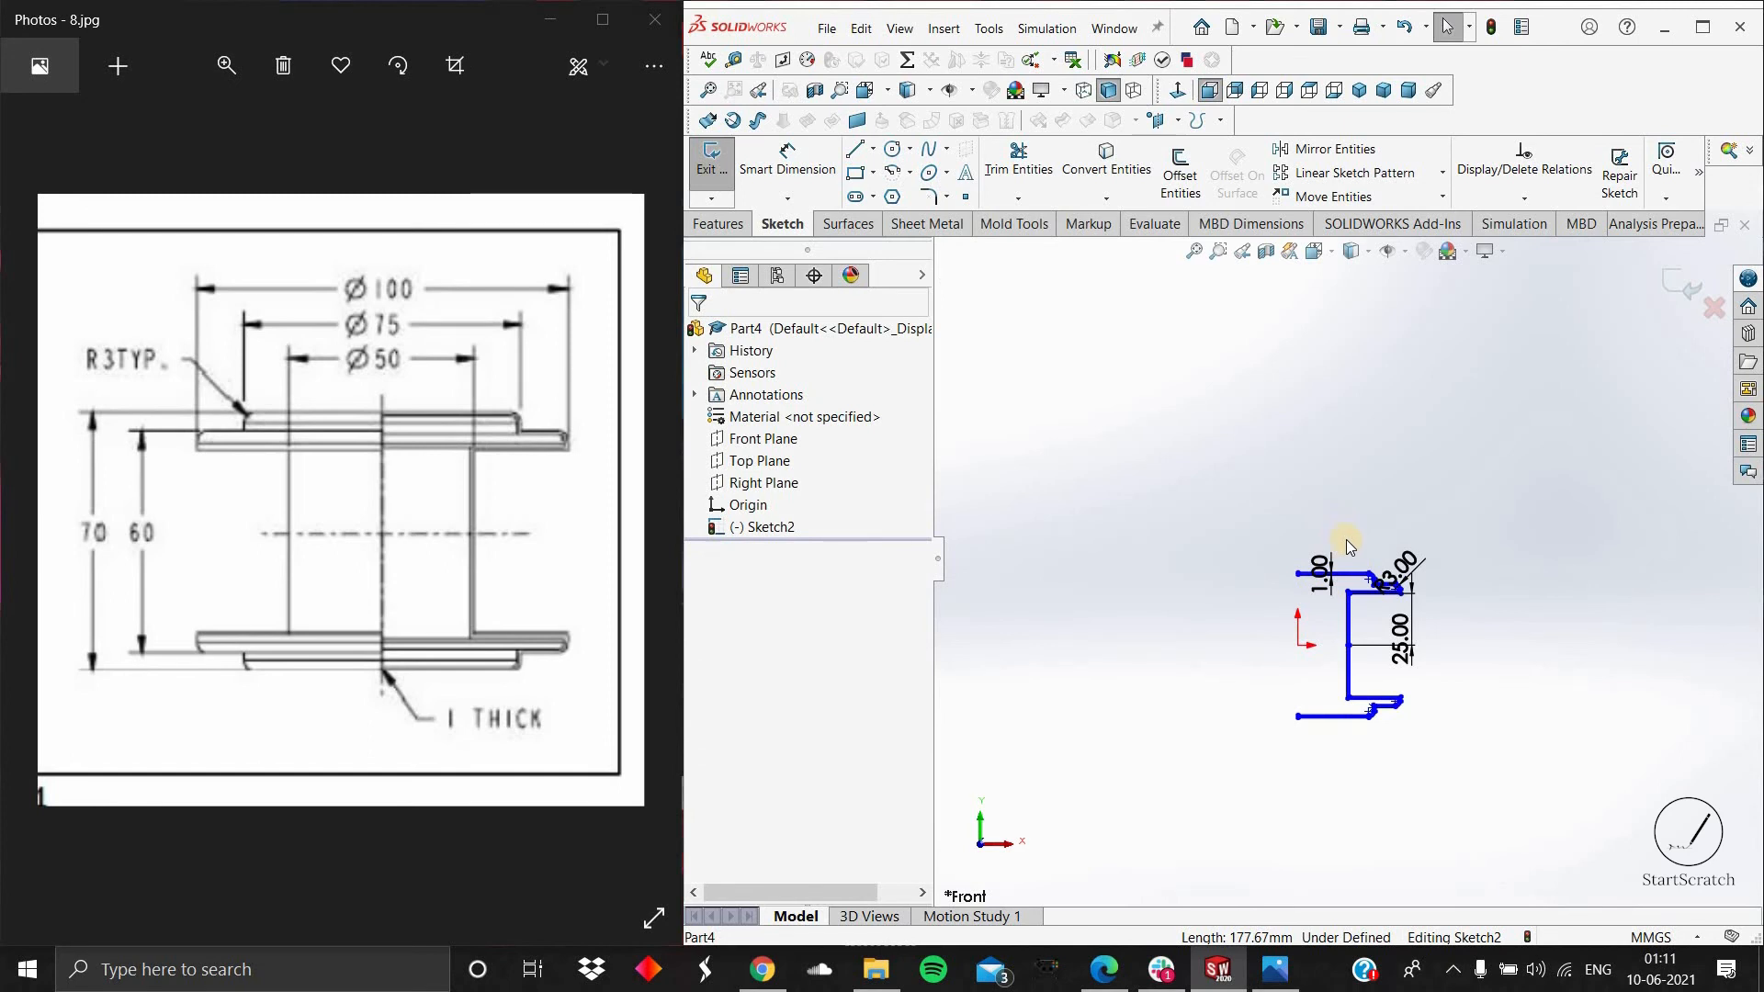
Step: Close the open inner ends of the upper and lower profiles with vertical lines 1 mm long
{"action": "scroll", "coordinate": [1286, 551], "scroll_direction": "down", "scroll_amount": 5}
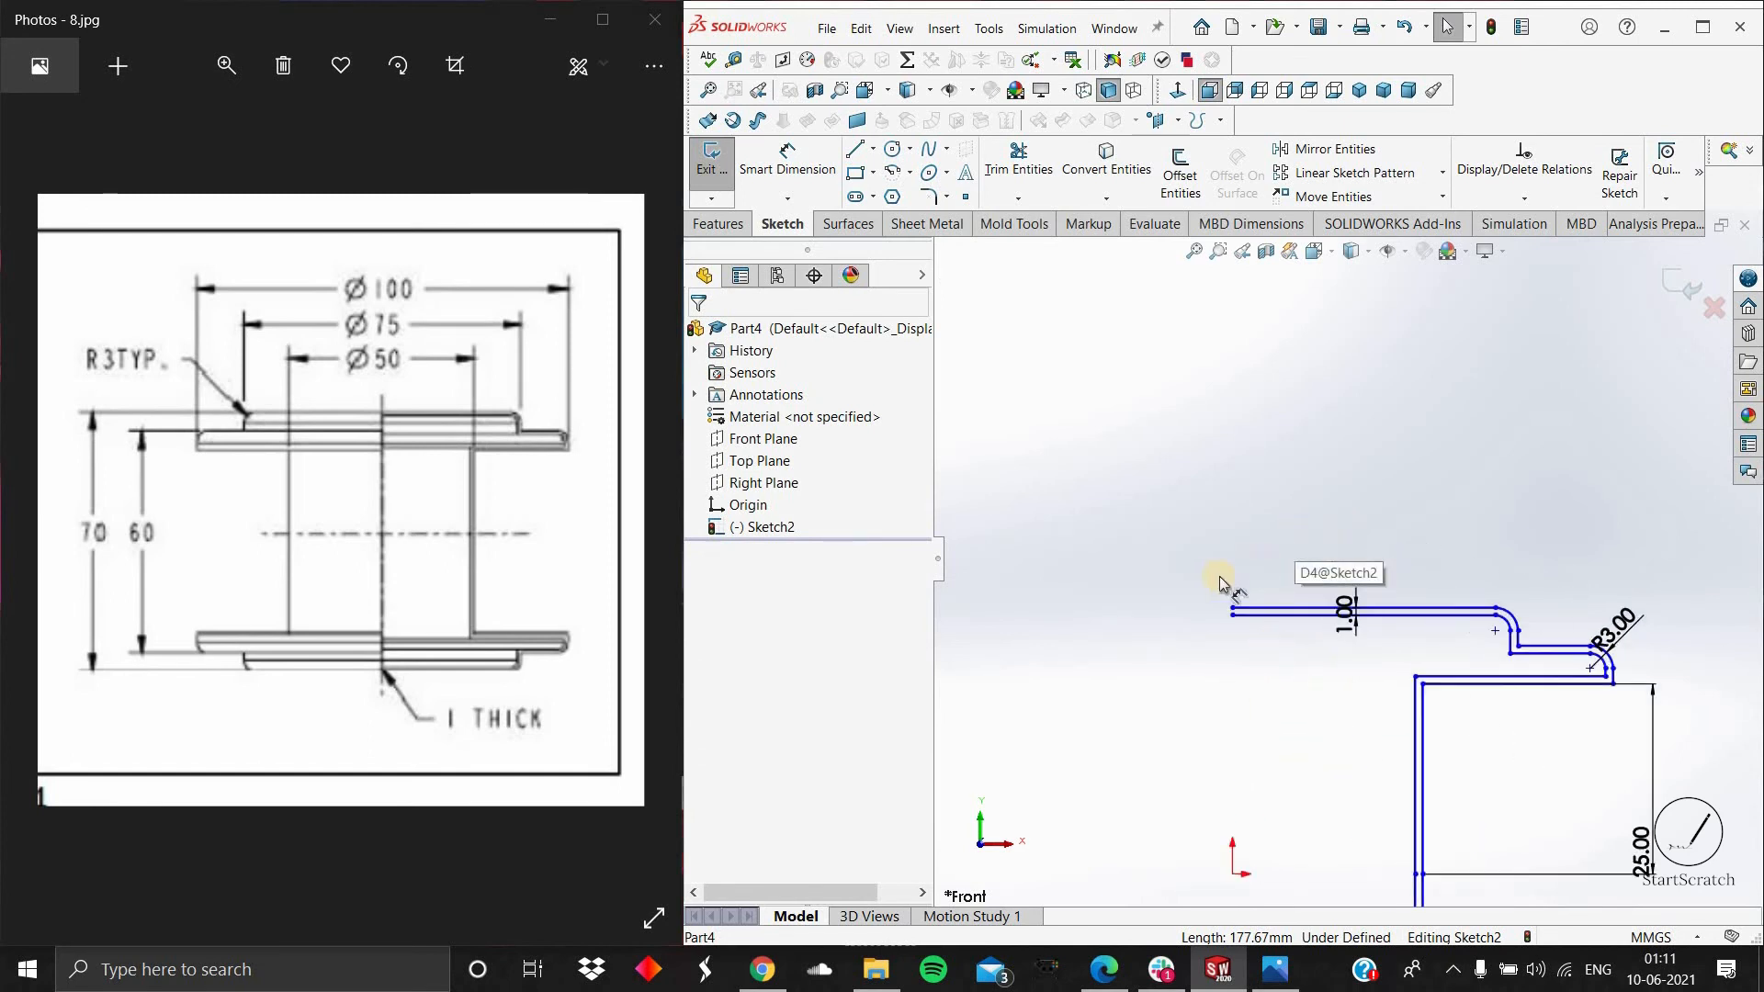
{"action": "left_click", "coordinate": [856, 151]}
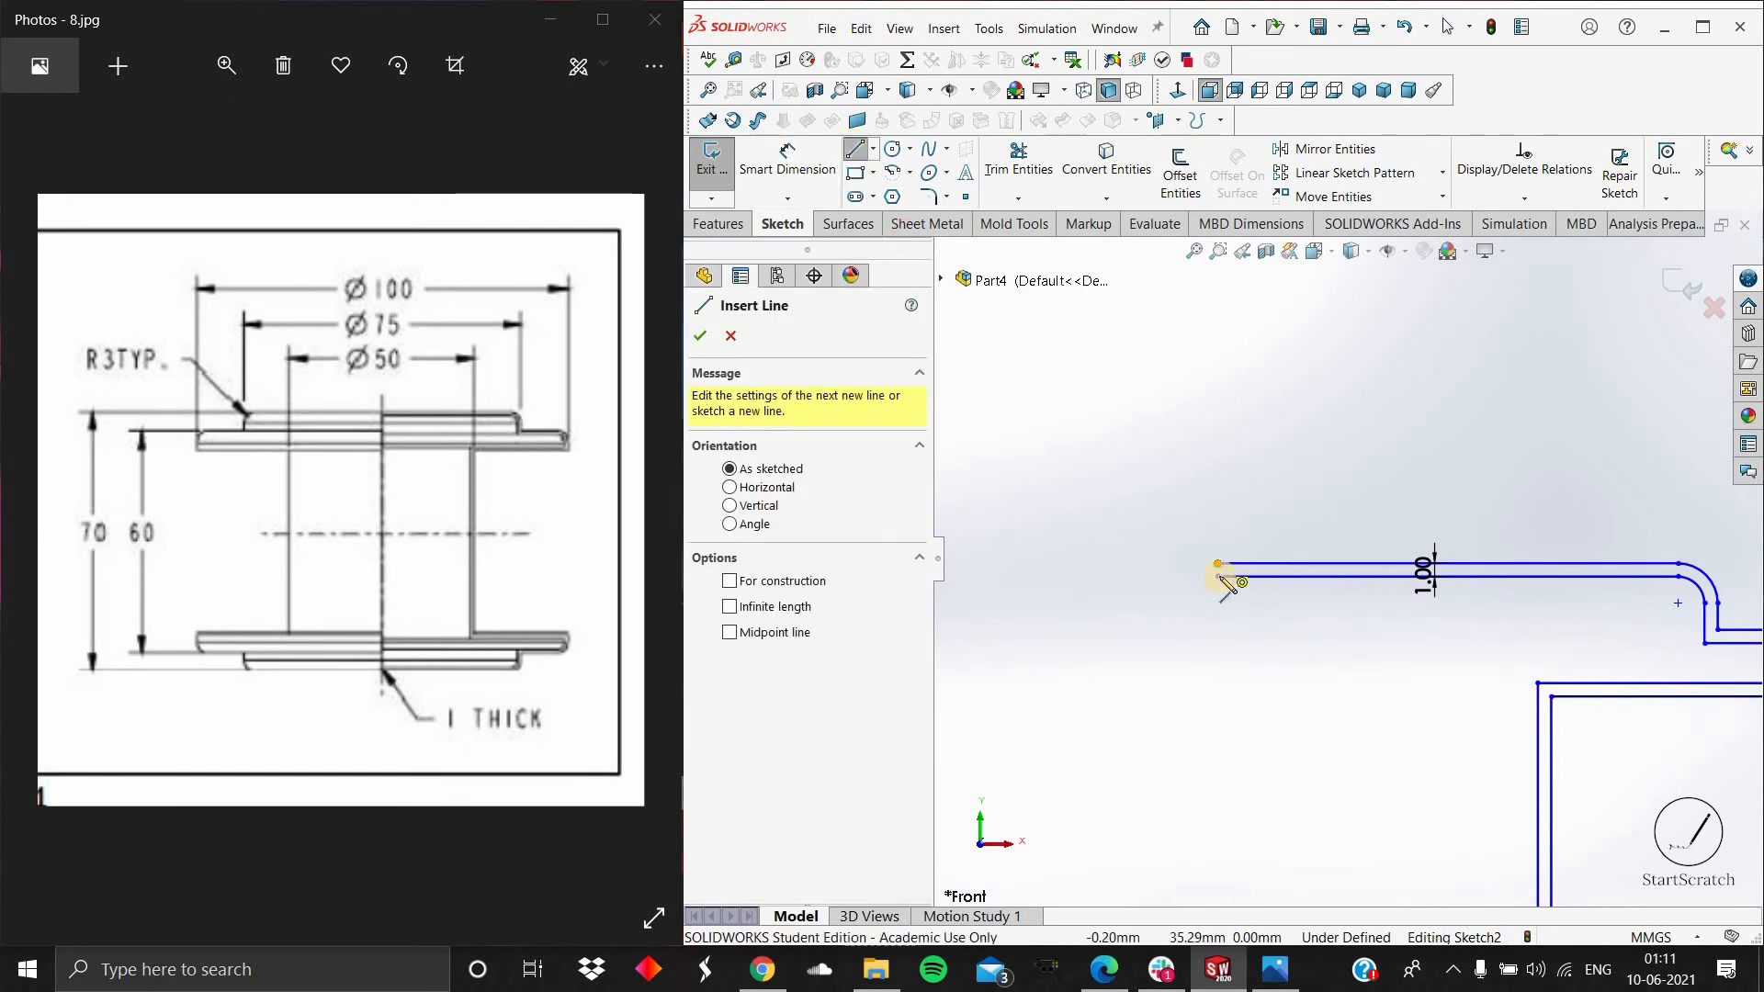
{"action": "left_click_drag", "start_coordinate": [1219, 576], "coordinate": [1217, 563]}
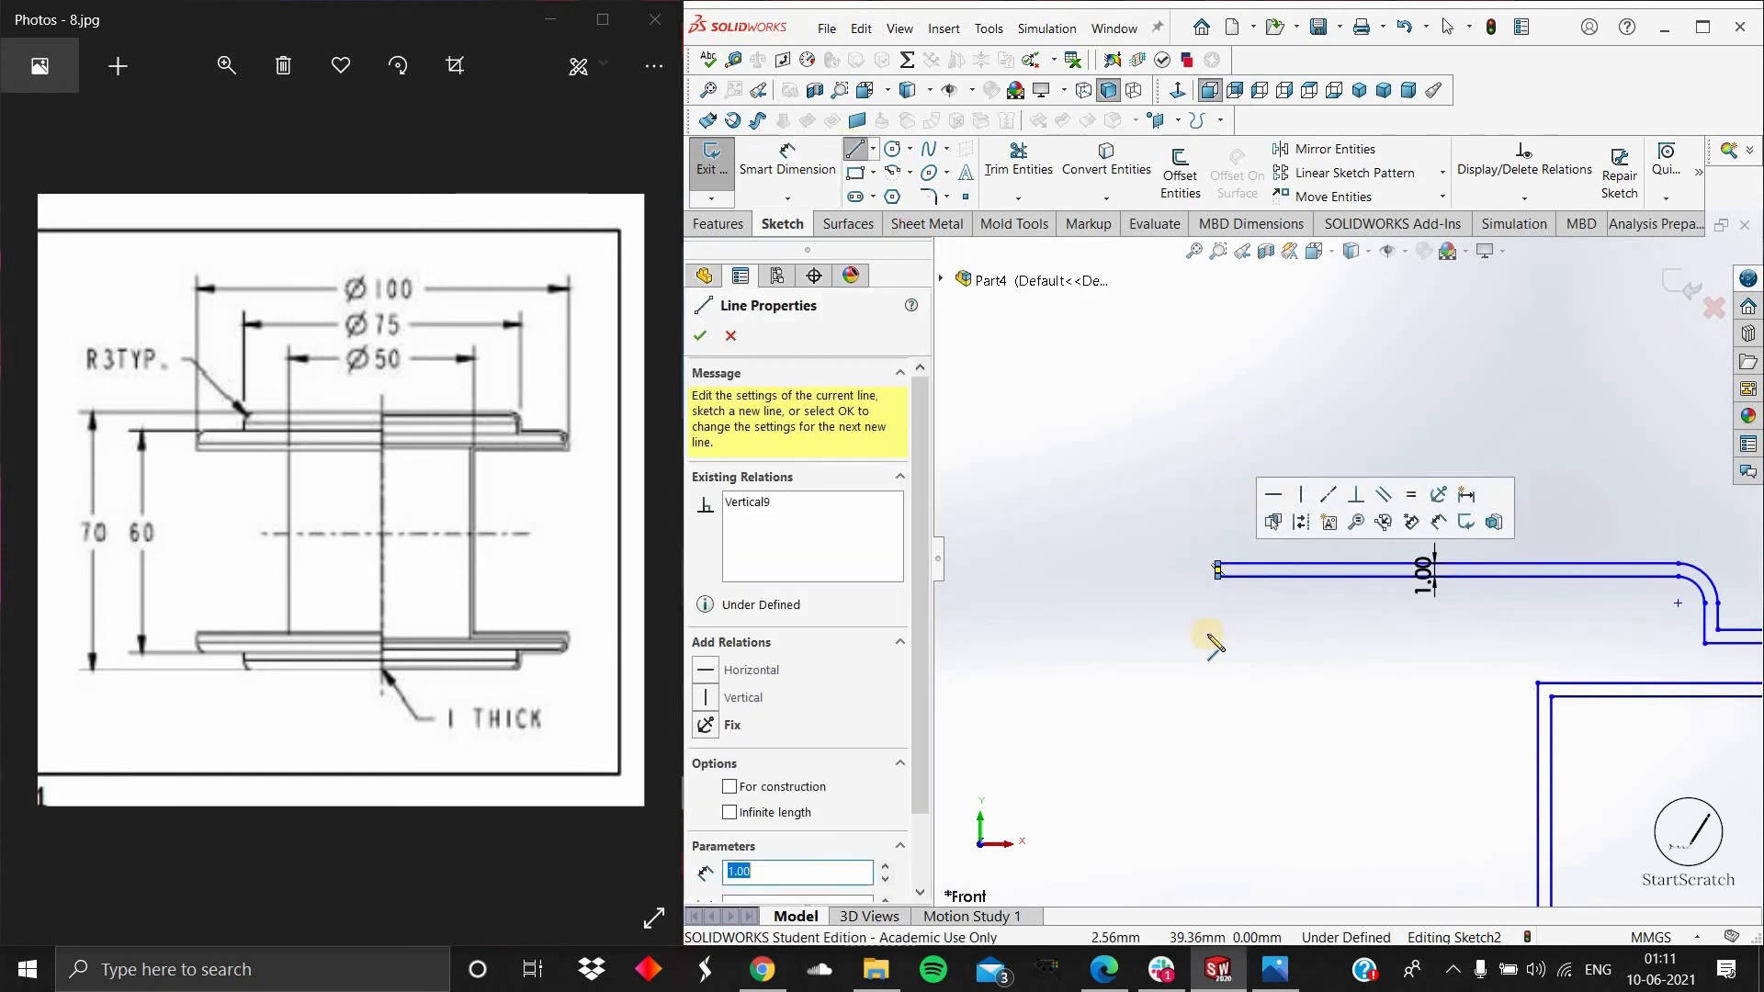
{"action": "scroll", "coordinate": [1267, 740], "scroll_direction": "up", "scroll_amount": 4}
{"action": "scroll", "coordinate": [1354, 831], "scroll_direction": "down", "scroll_amount": 5}
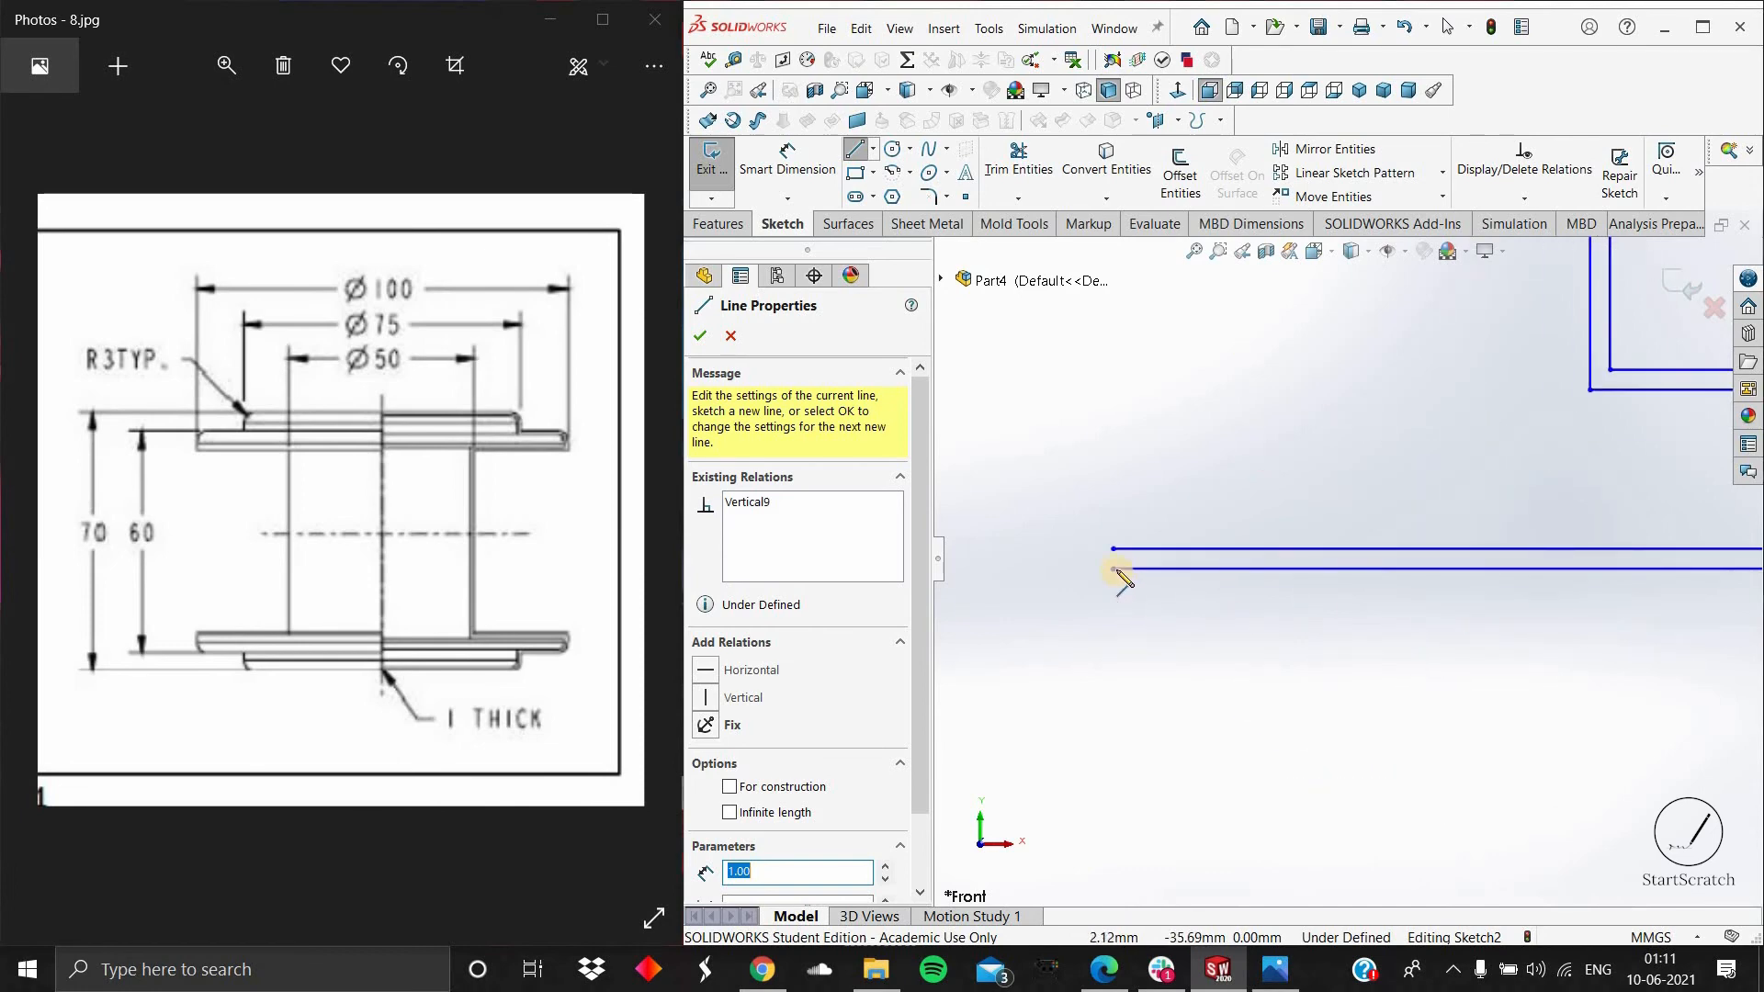
{"action": "left_click_drag", "start_coordinate": [1114, 568], "coordinate": [1114, 549]}
{"action": "scroll", "coordinate": [1339, 382], "scroll_direction": "up", "scroll_amount": 8}
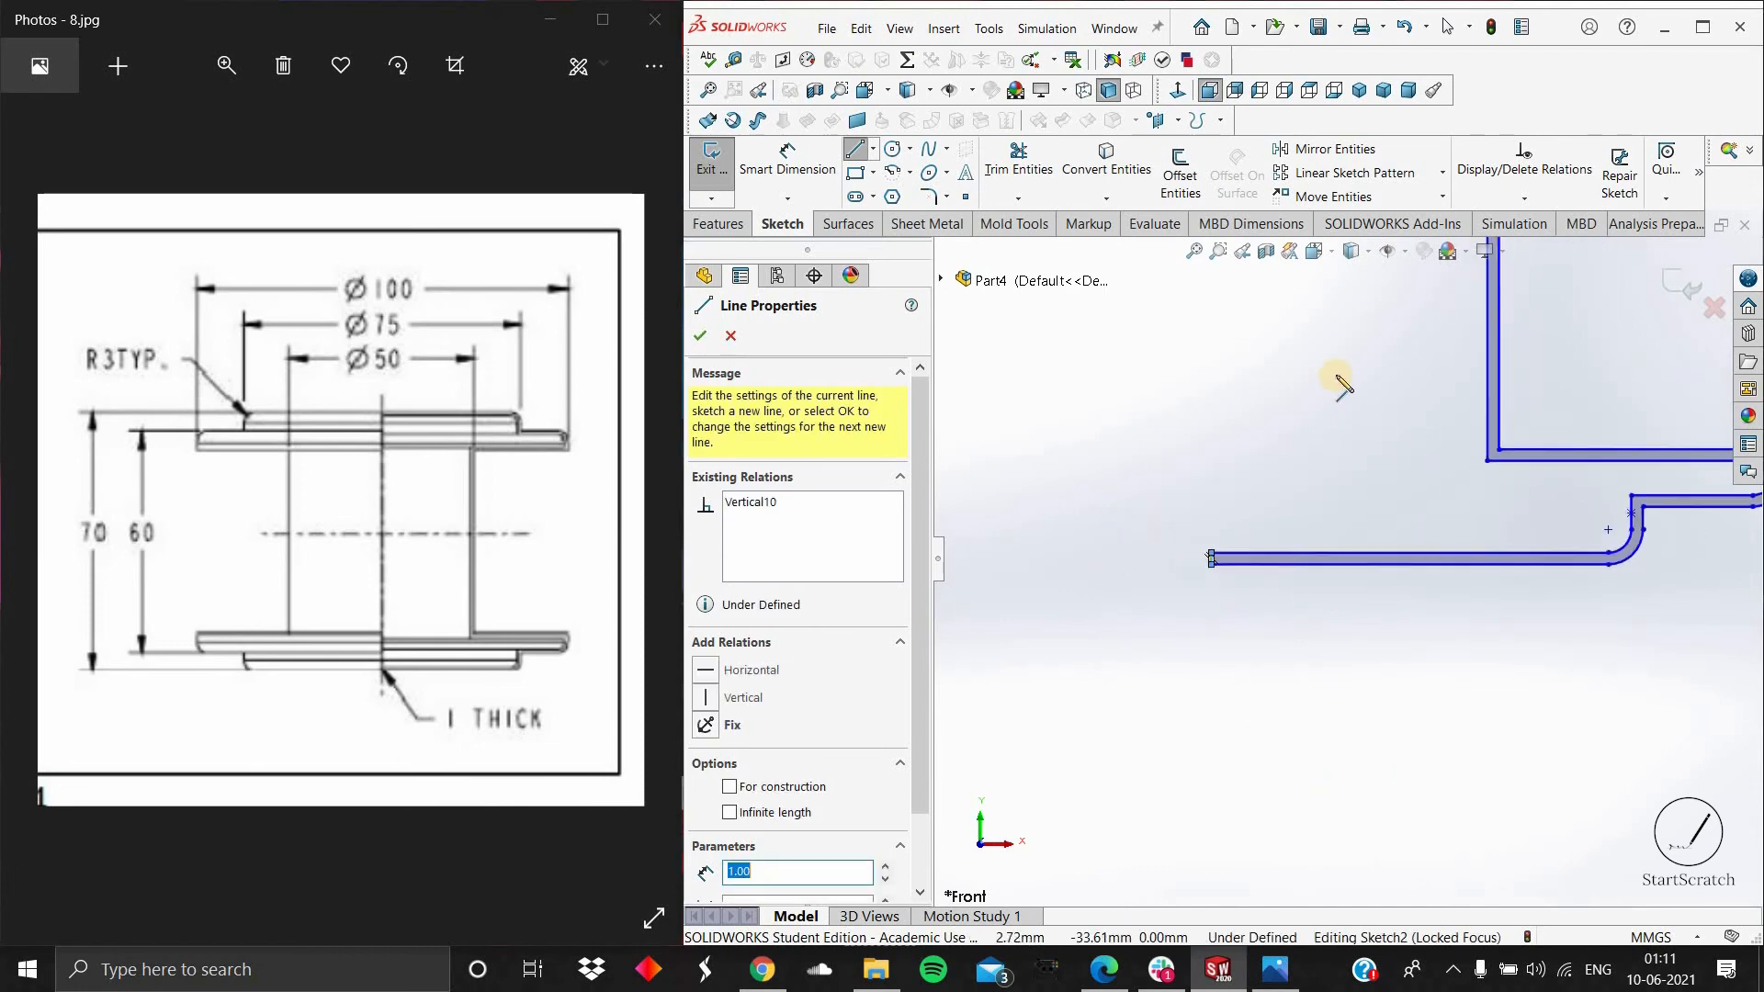
Step: Draw a vertical centerline 70 mm long through the origin, joining the inner ends of the lower and upper profiles
{"action": "left_click", "coordinate": [873, 149]}
{"action": "left_click", "coordinate": [881, 196]}
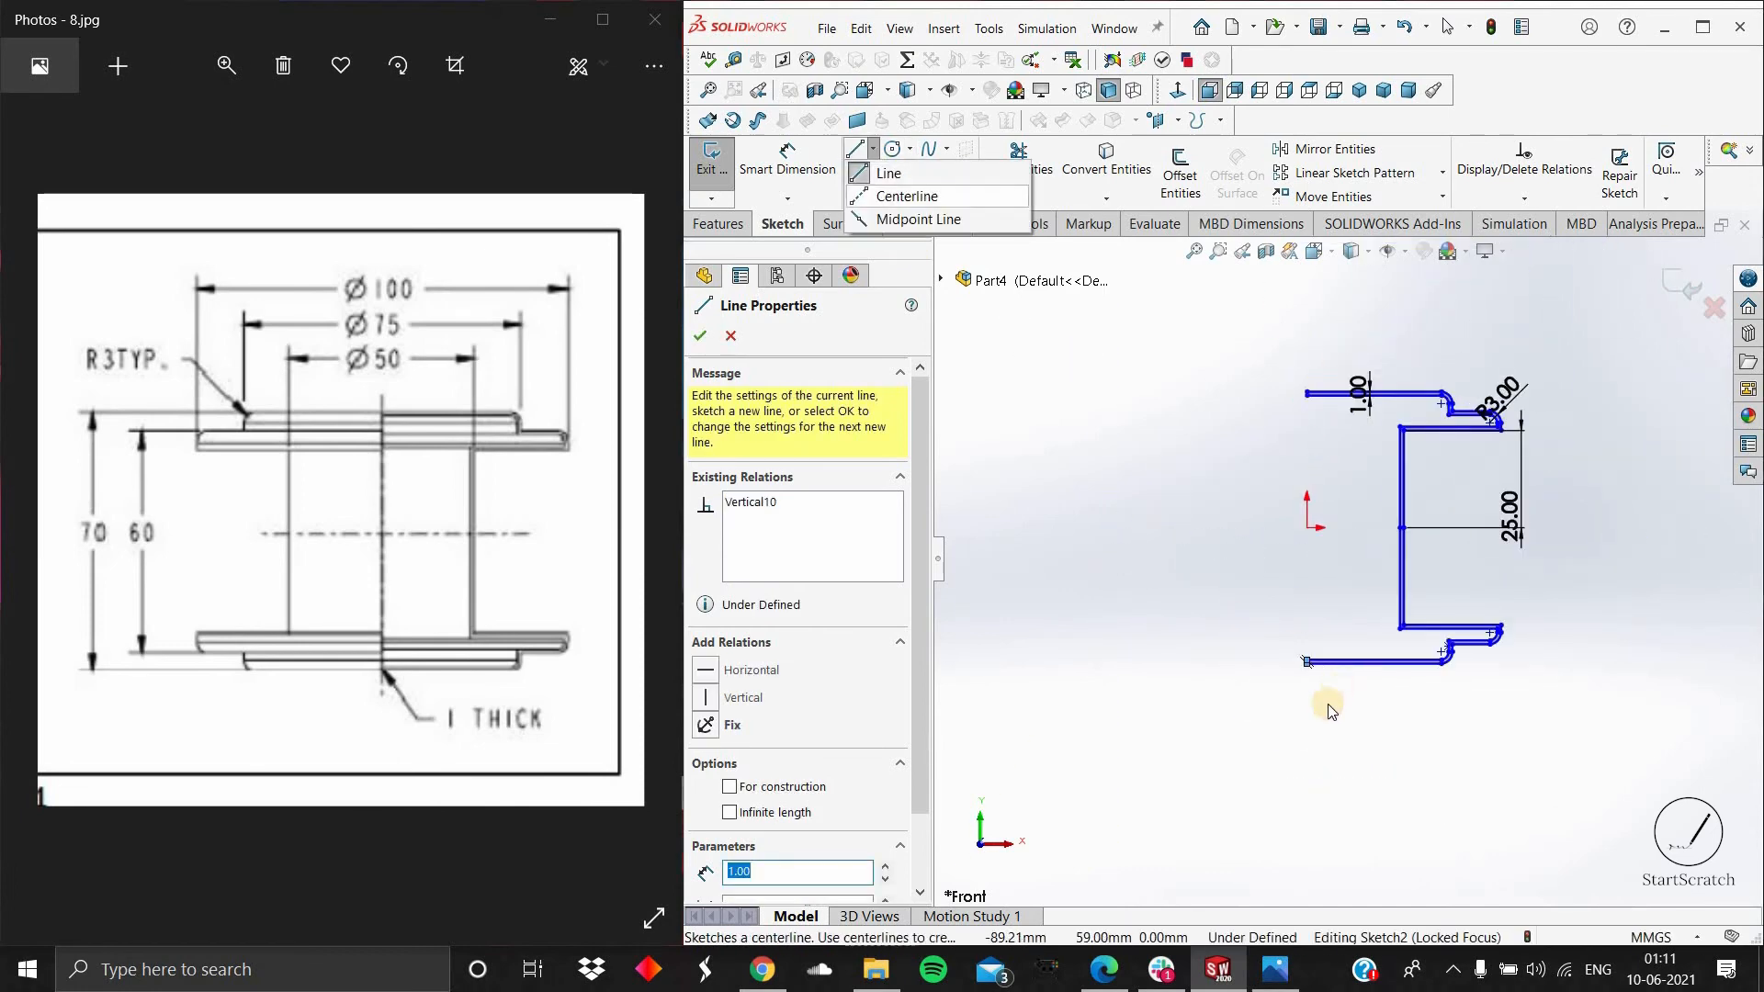
{"action": "scroll", "coordinate": [1299, 618], "scroll_direction": "down", "scroll_amount": 3}
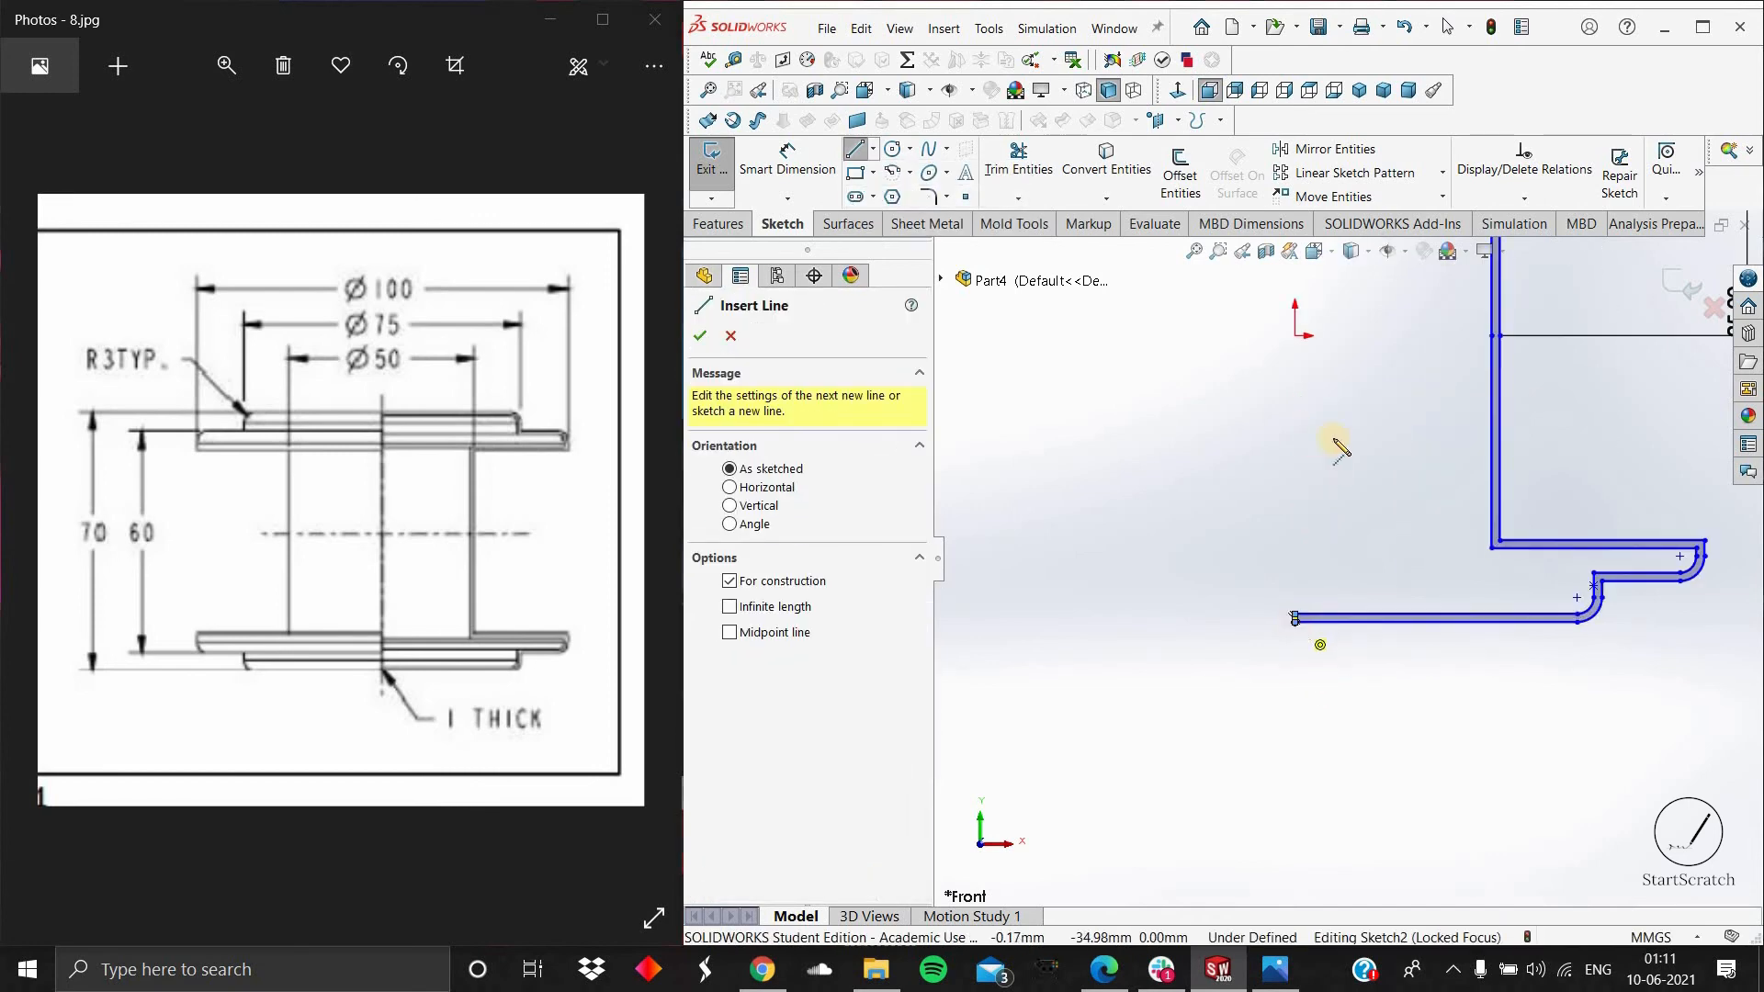
{"action": "scroll", "coordinate": [1333, 405], "scroll_direction": "up", "scroll_amount": 4}
{"action": "left_click_drag", "start_coordinate": [1329, 389], "coordinate": [1328, 578]}
{"action": "scroll", "coordinate": [1326, 374], "scroll_direction": "up", "scroll_amount": 3}
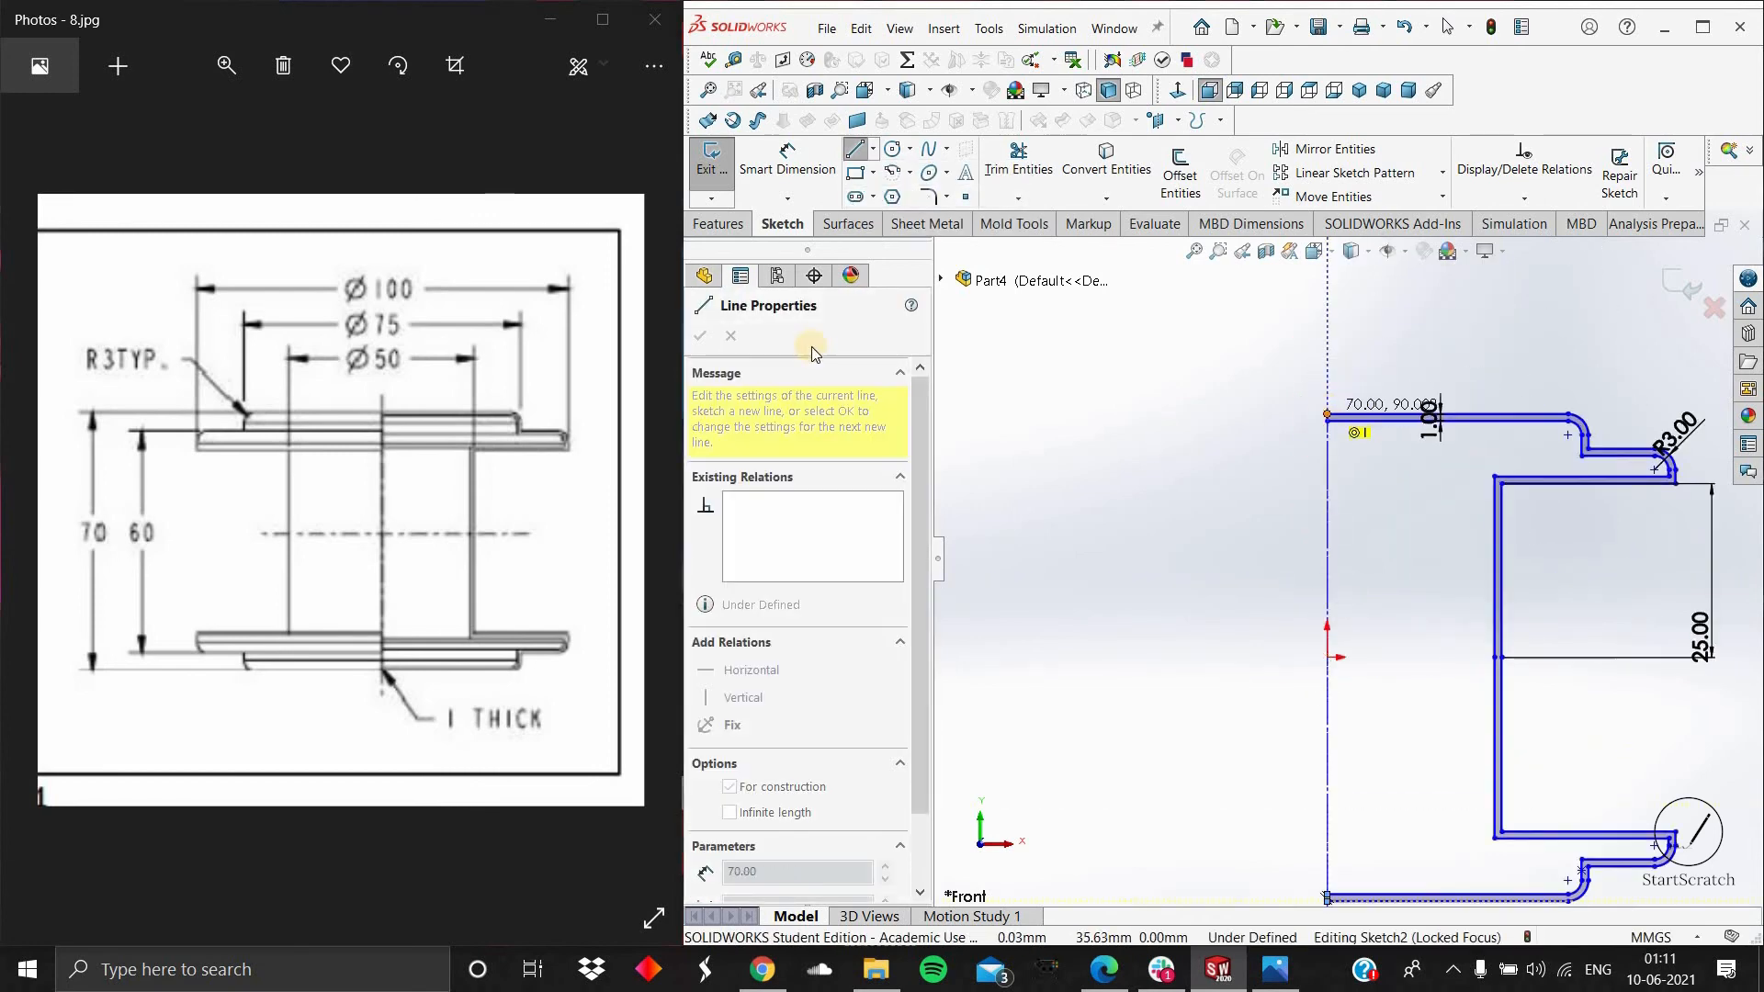
{"action": "scroll", "coordinate": [1347, 559], "scroll_direction": "up", "scroll_amount": 4}
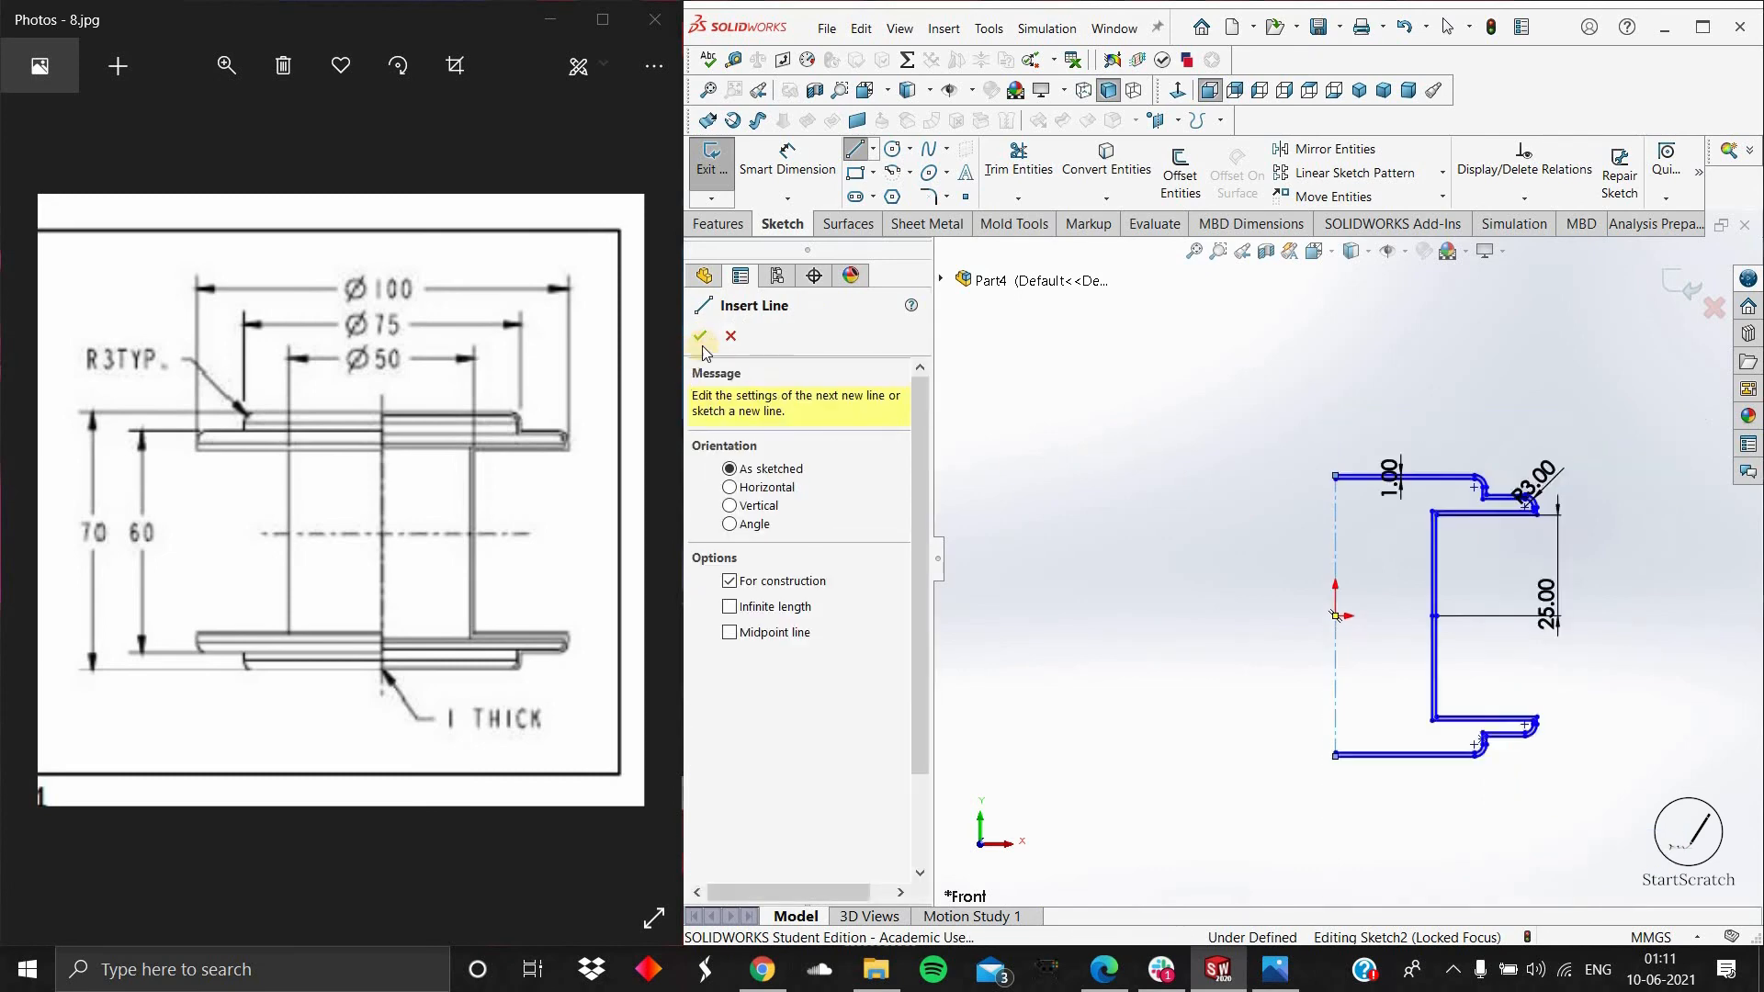
{"action": "key", "text": "Escape"}
Step: Revolve the closed wall profile 360 degrees about the vertical centerline as a Blind boss
{"action": "left_click", "coordinate": [717, 223]}
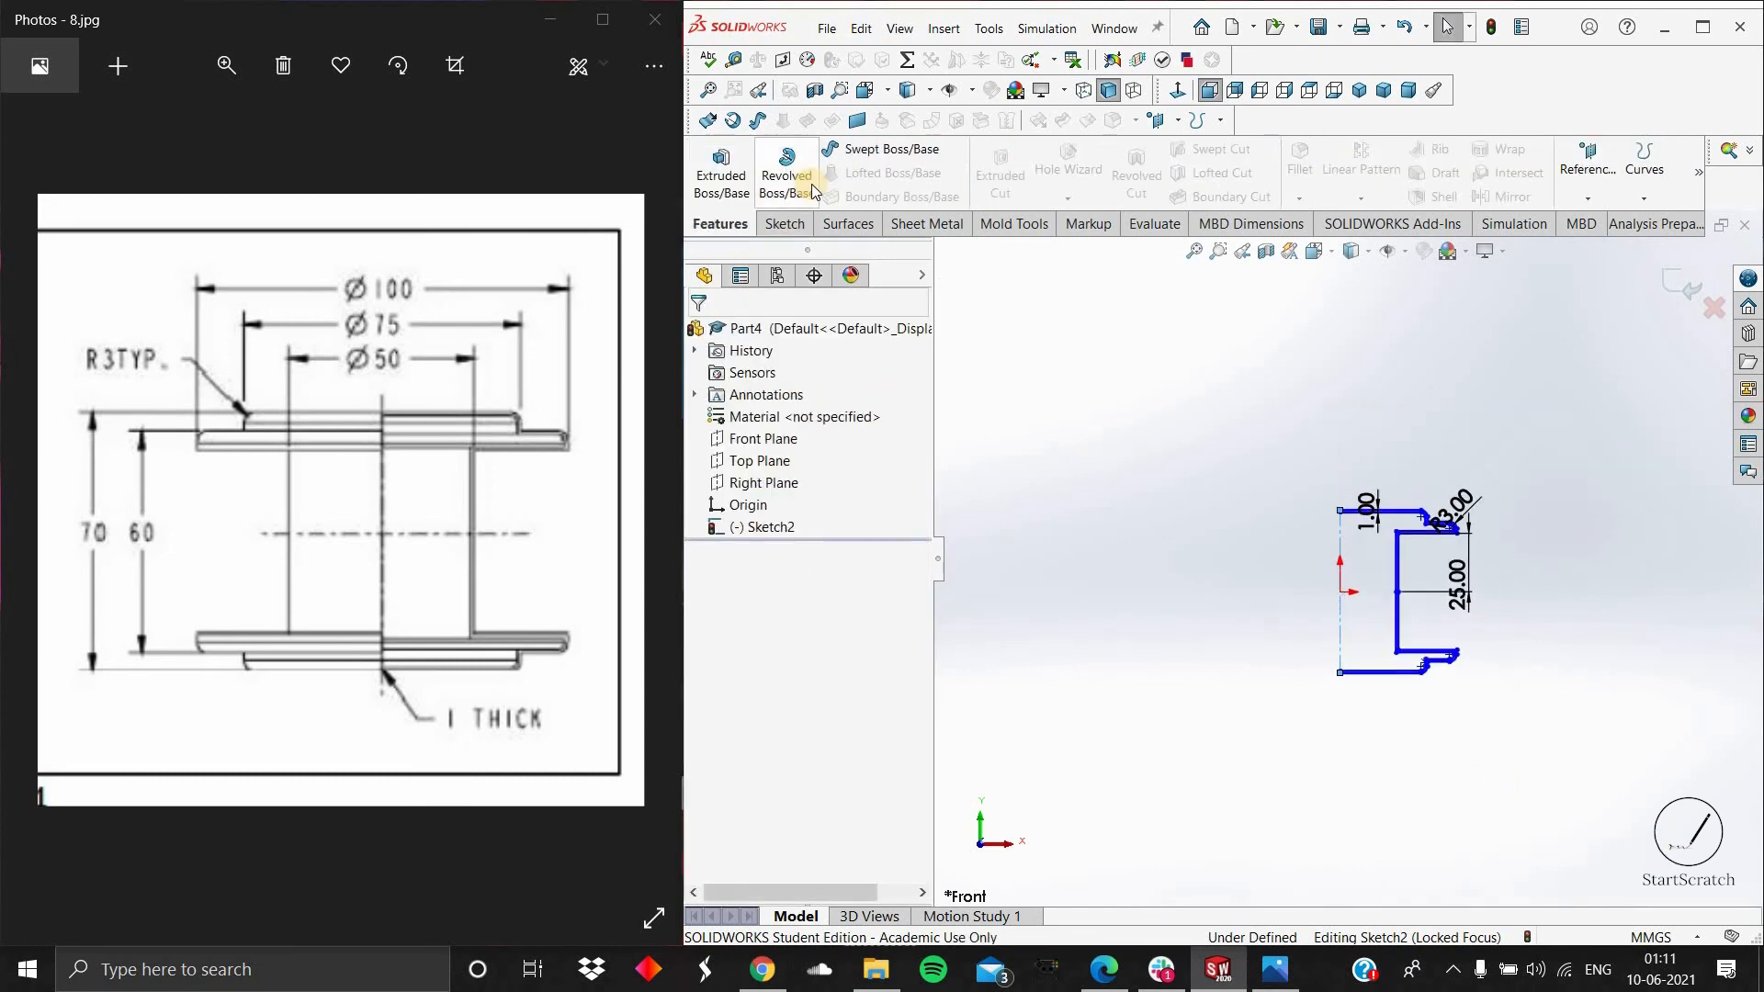
{"action": "left_click", "coordinate": [813, 191]}
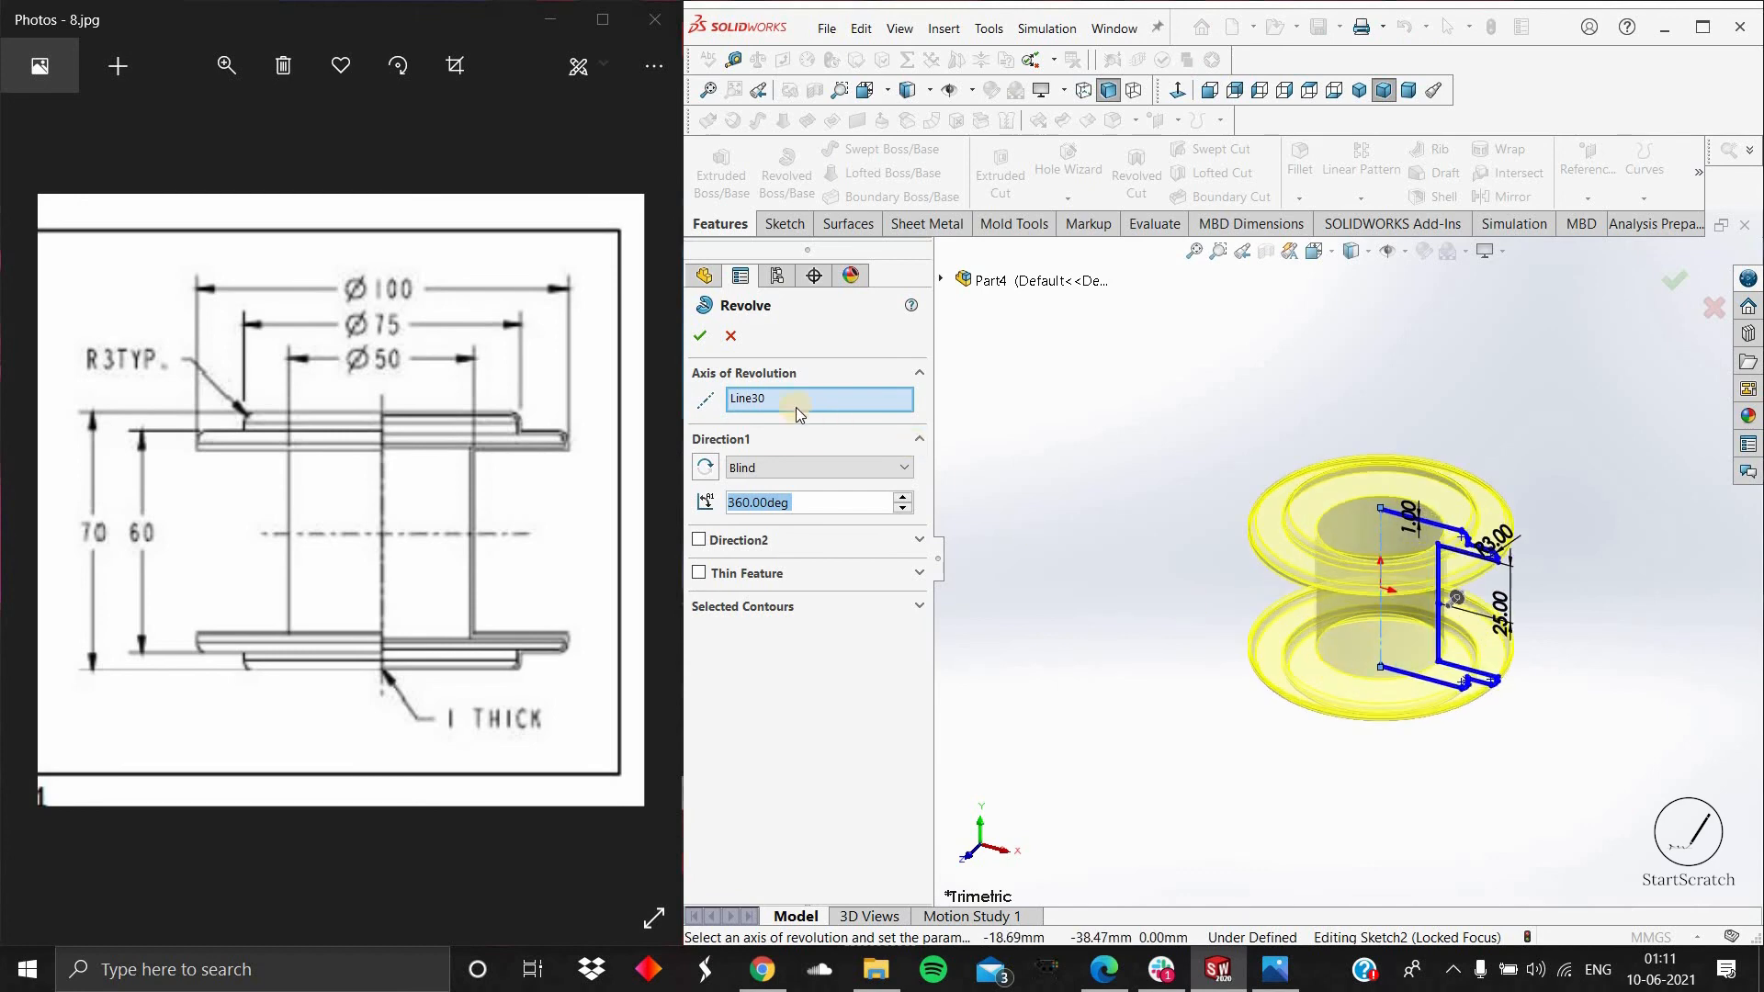
{"action": "left_click", "coordinate": [699, 335]}
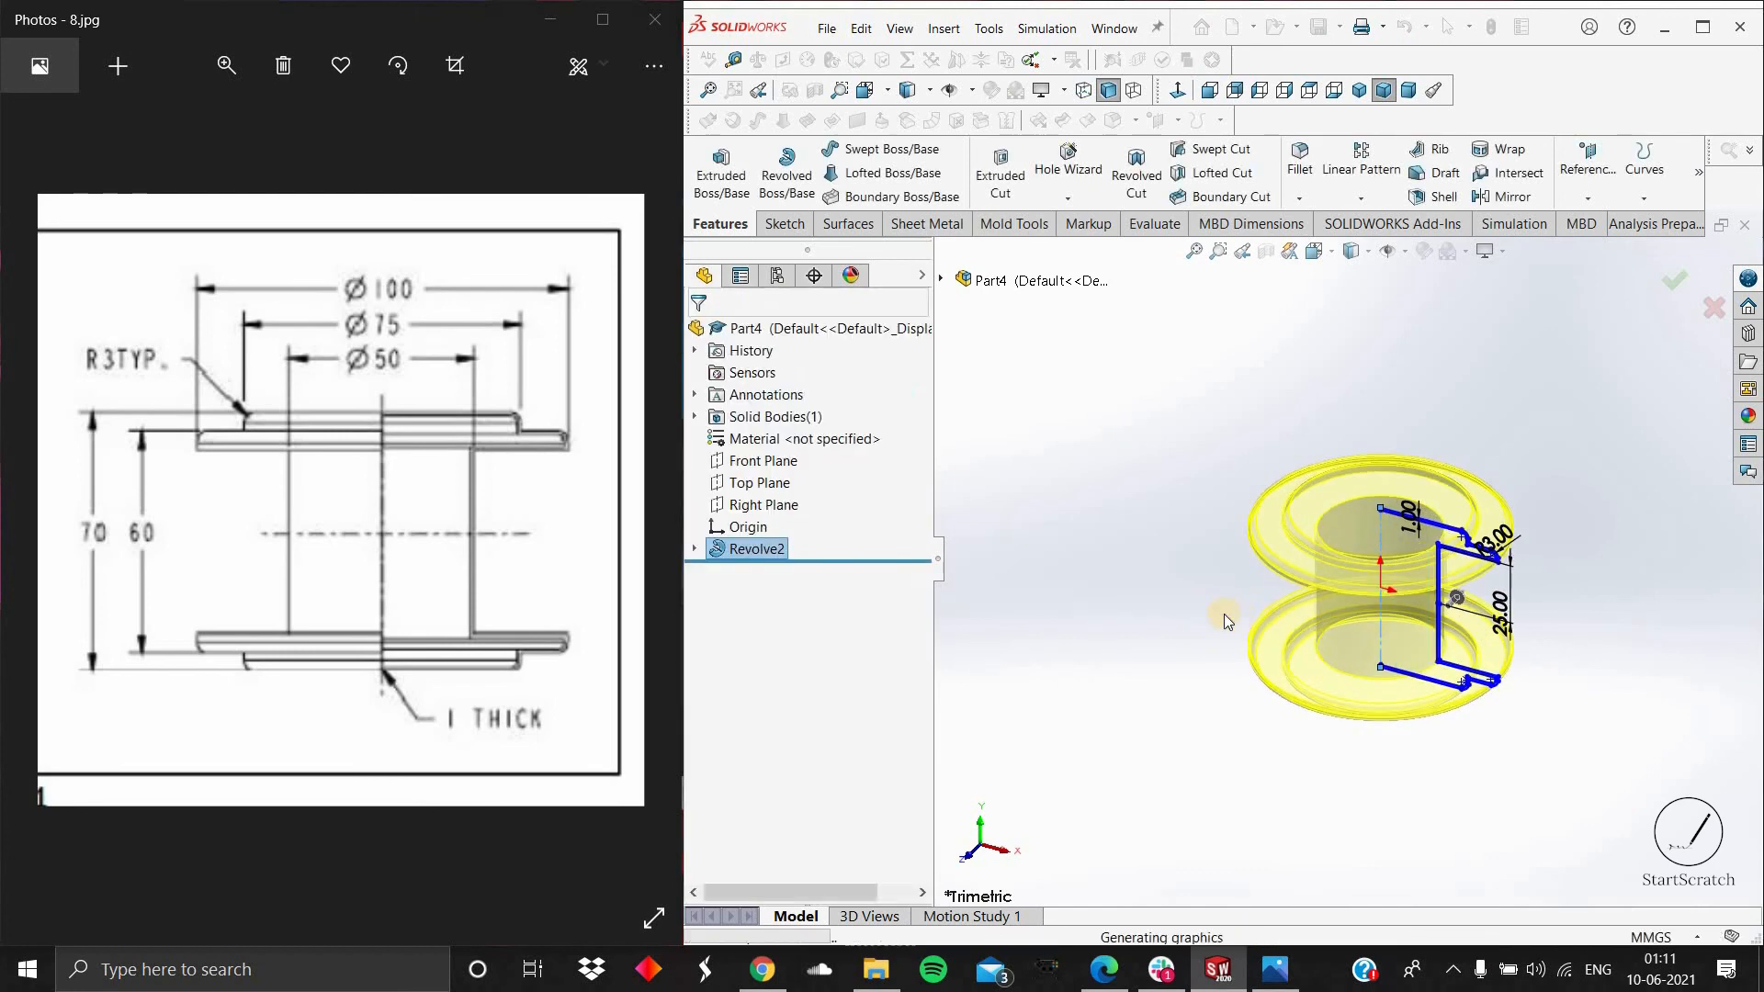
{"action": "mouse_move", "coordinate": [1244, 457]}
{"action": "middle_mouse_down"}
{"action": "mouse_move", "coordinate": [1428, 487]}
{"action": "mouse_move", "coordinate": [1519, 462]}
{"action": "mouse_move", "coordinate": [1216, 459]}
{"action": "middle_mouse_up"}
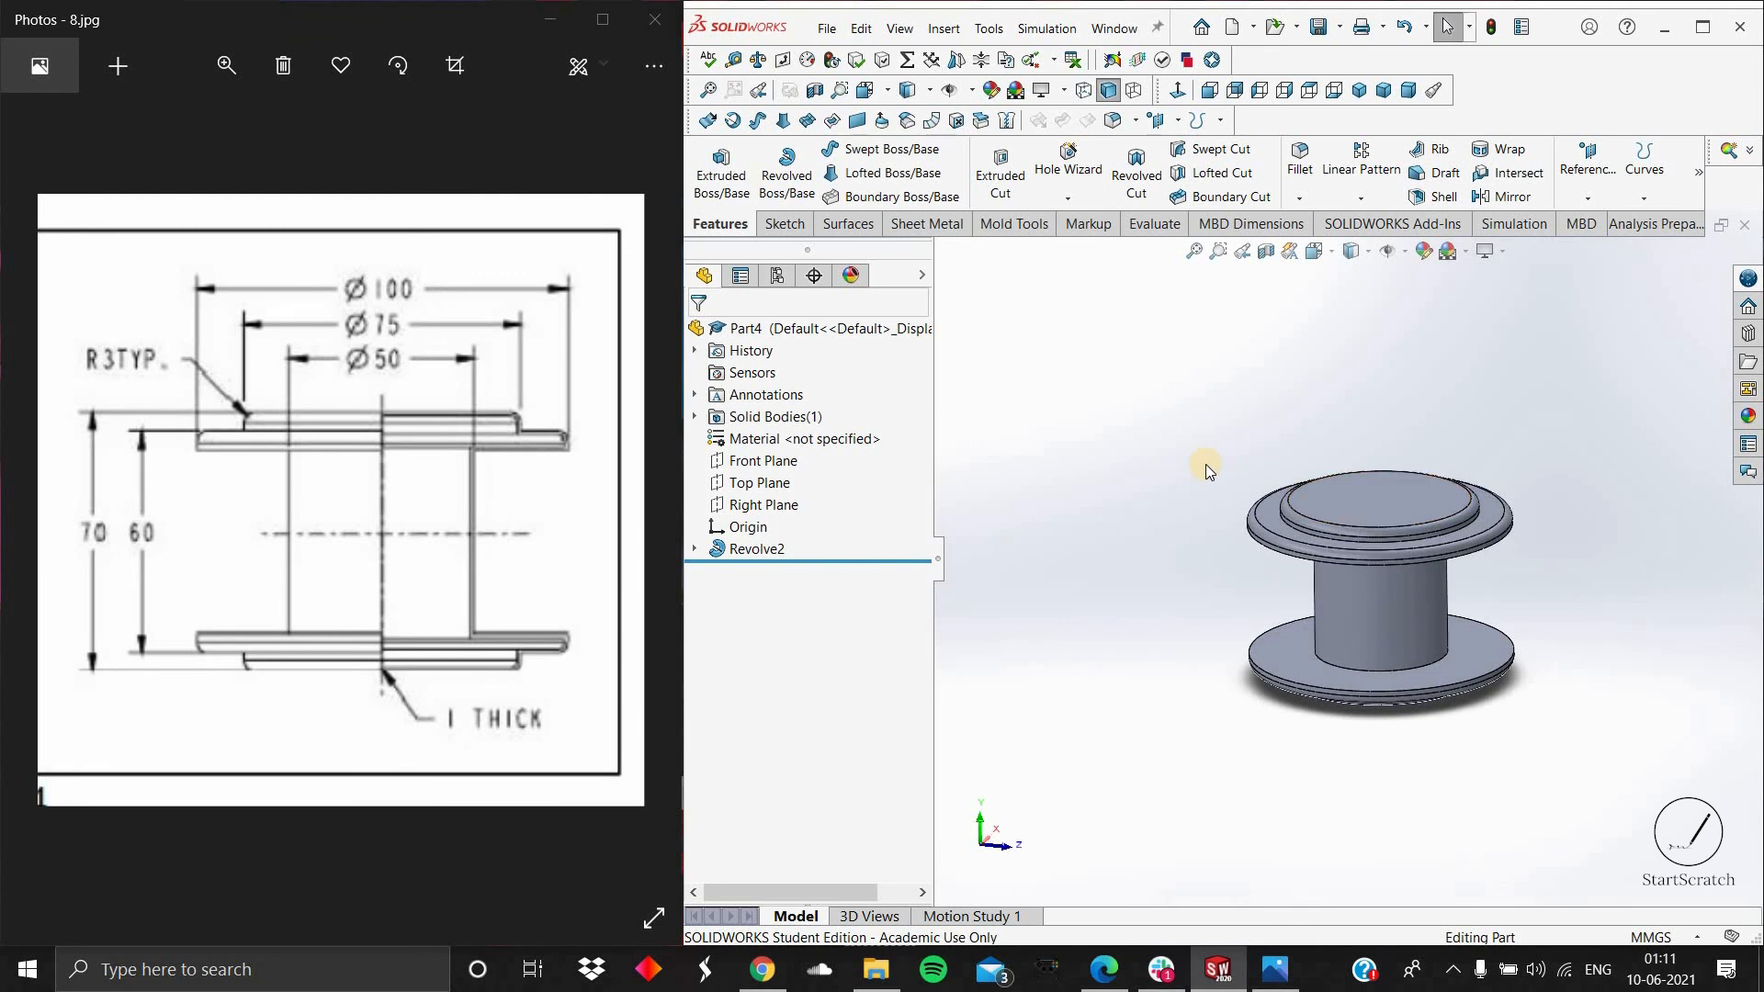